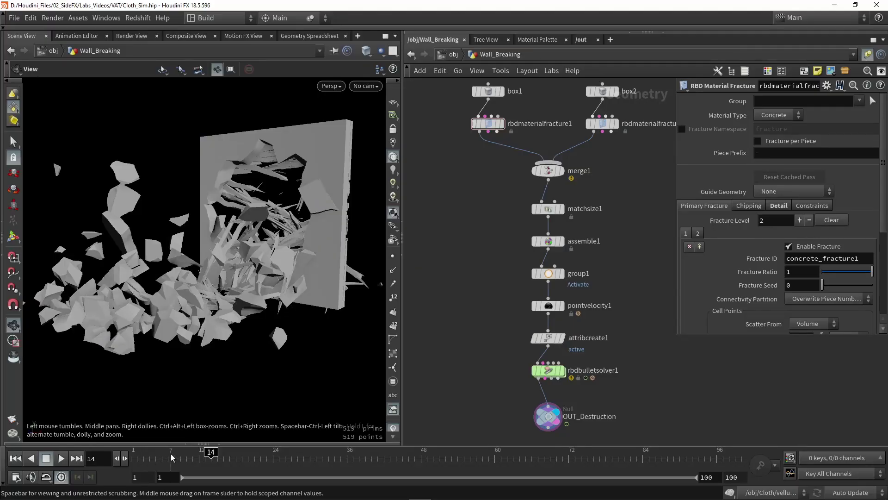
Play the wall destruction simulation from frame 1, inspect the debris from several angles, and return the timeline to frame 1
{"action": "left_click_drag", "start_coordinate": [171, 458], "coordinate": [134, 458]}
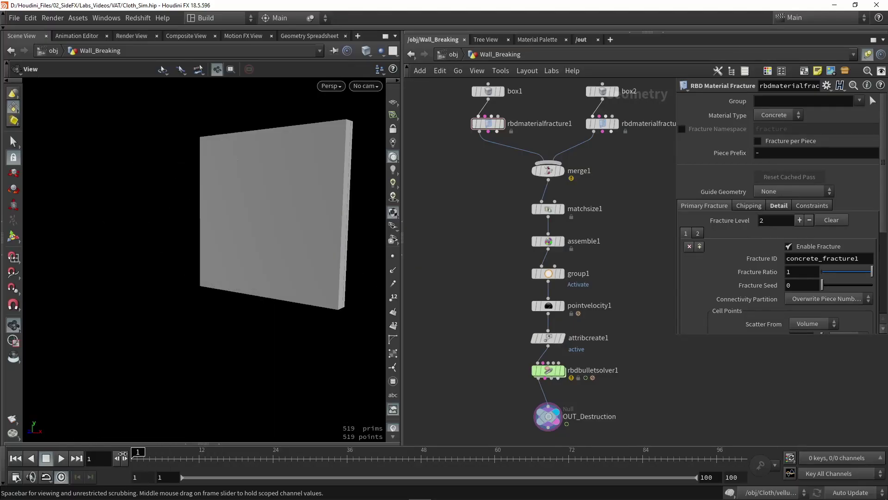
{"action": "left_click", "coordinate": [62, 459]}
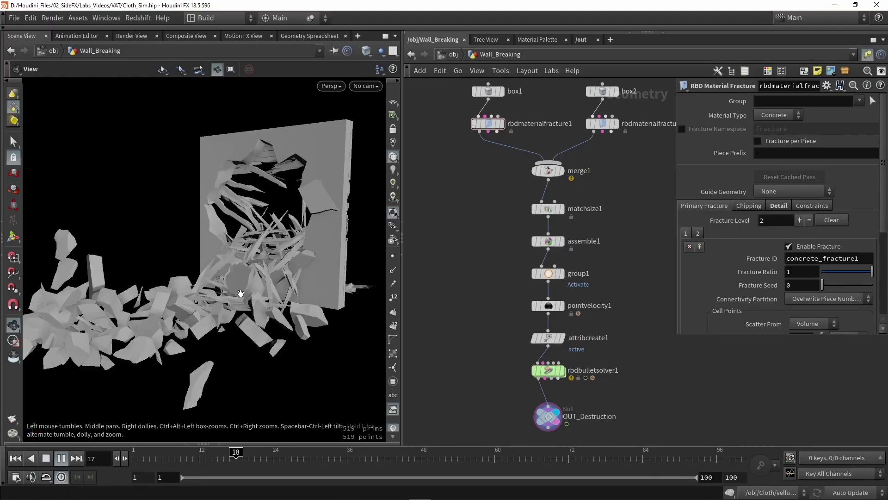
{"action": "left_click", "coordinate": [61, 458]}
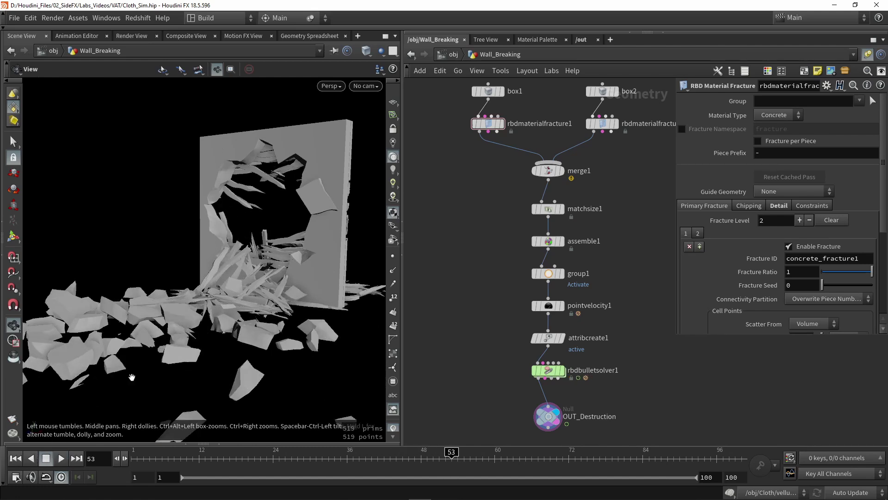
{"action": "left_click_drag", "start_coordinate": [194, 218], "coordinate": [329, 228]}
{"action": "left_click_drag", "start_coordinate": [171, 176], "coordinate": [237, 283]}
{"action": "scroll", "coordinate": [258, 223], "scroll_direction": "up", "scroll_amount": 5}
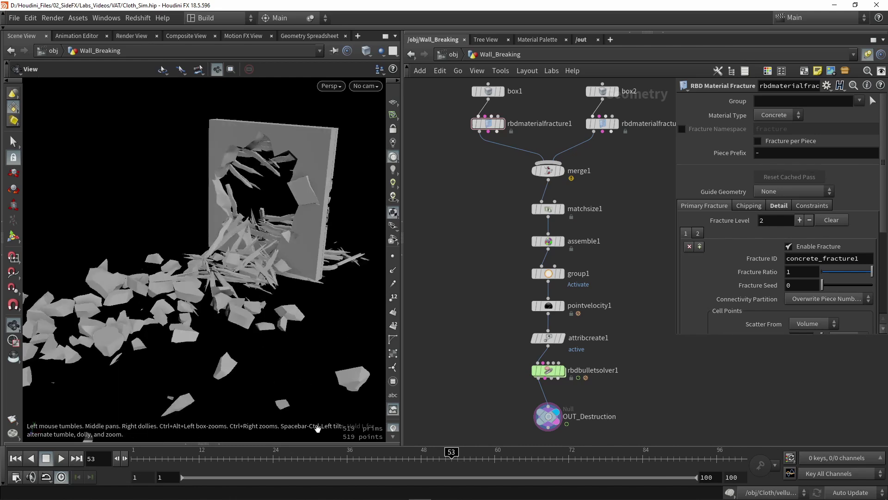
{"action": "left_click_drag", "start_coordinate": [347, 456], "coordinate": [134, 456]}
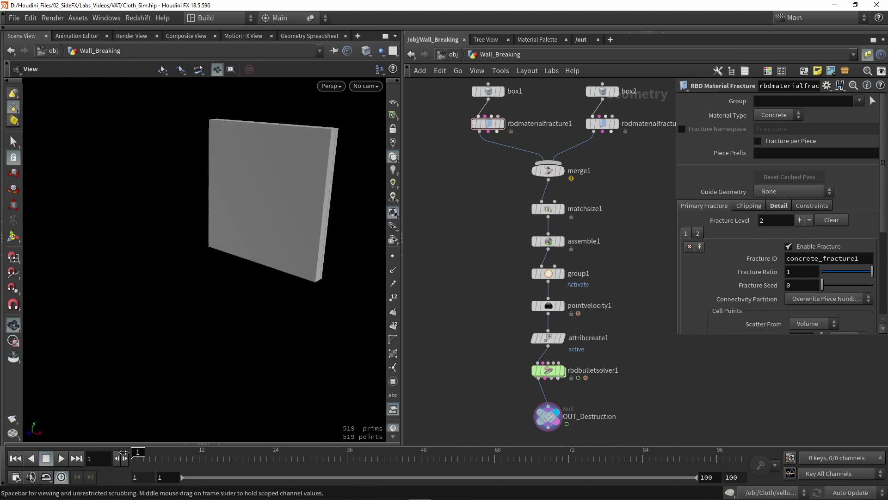
{"action": "left_click_drag", "start_coordinate": [241, 284], "coordinate": [232, 323]}
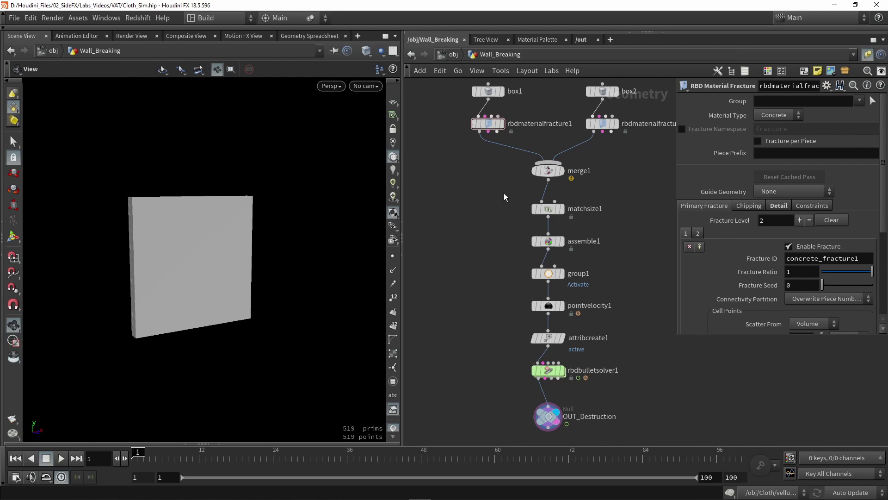
Display the box1 node with its parameters and switch the viewport to wireframe shading
{"action": "middle_click_drag", "start_coordinate": [459, 174], "coordinate": [450, 202]}
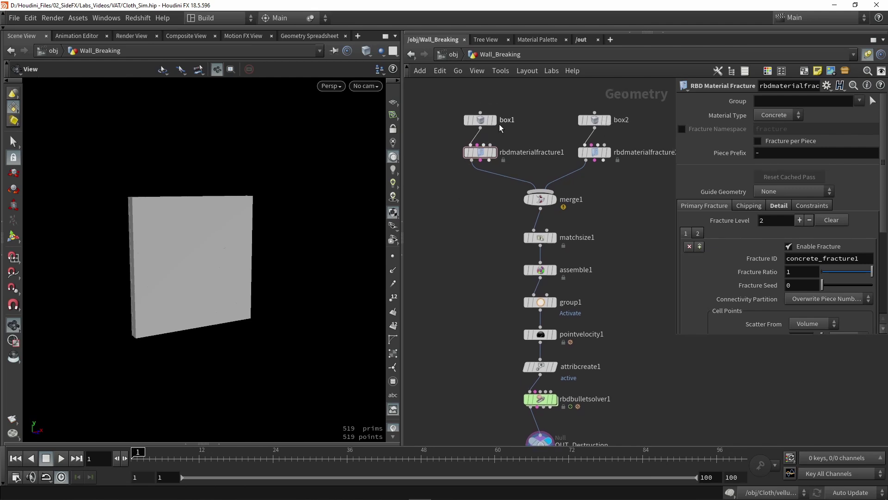
{"action": "left_click", "coordinate": [480, 121]}
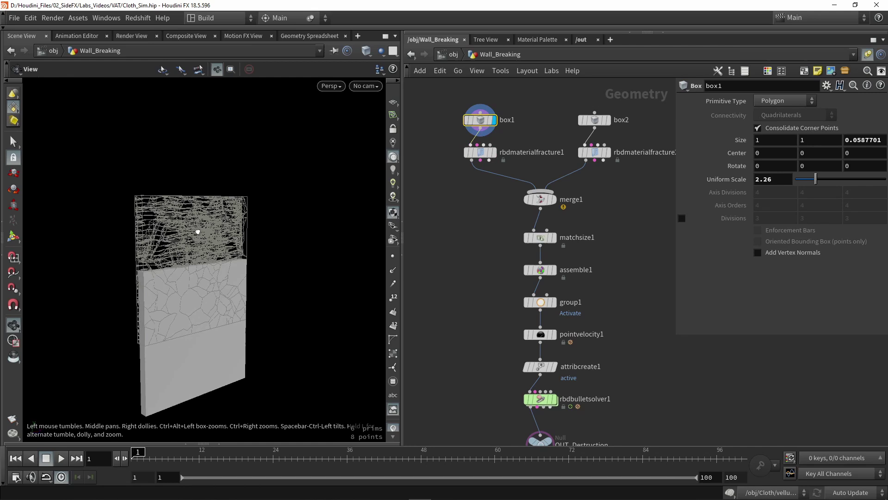
{"action": "left_click", "coordinate": [490, 120]}
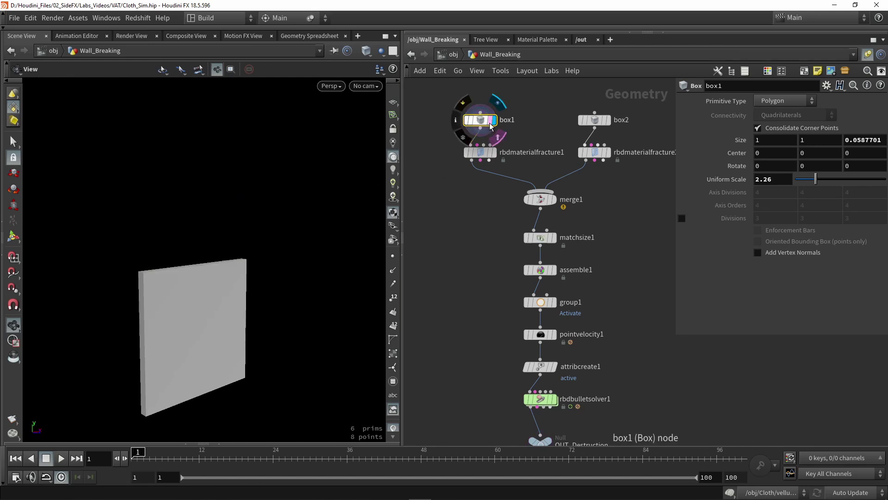
{"action": "left_click_drag", "start_coordinate": [233, 316], "coordinate": [231, 309]}
{"action": "middle_click_drag", "start_coordinate": [232, 309], "coordinate": [242, 276]}
{"action": "left_click_drag", "start_coordinate": [242, 276], "coordinate": [232, 278]}
{"action": "key", "text": "w"}
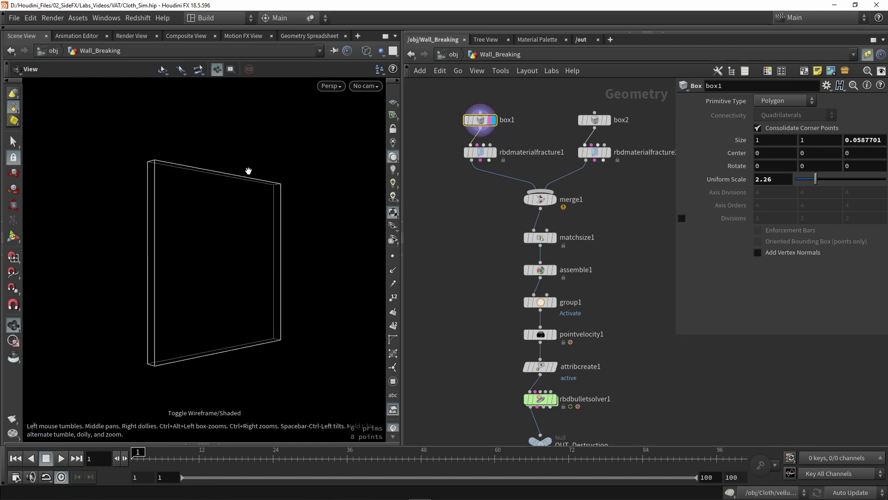
Display rbdmaterialfracture1 and examine the concrete fracture pattern of the first box
{"action": "left_click", "coordinate": [496, 168]}
{"action": "left_click", "coordinate": [481, 153]}
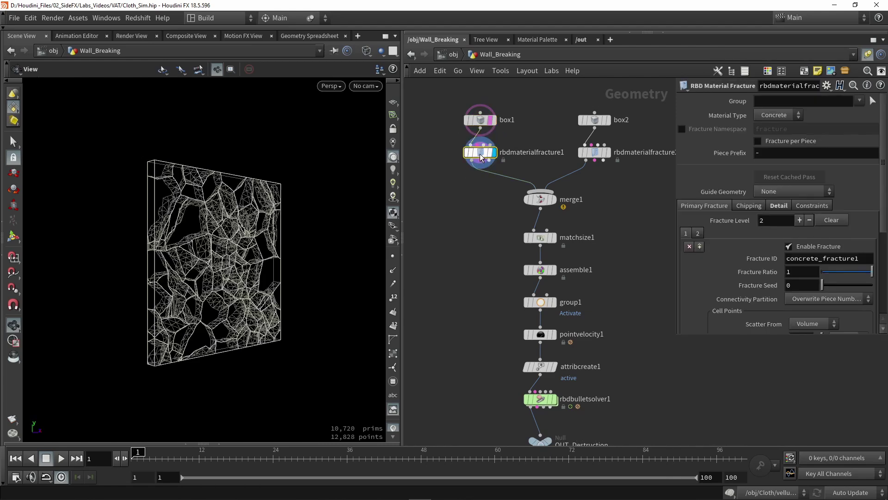
{"action": "left_click_drag", "start_coordinate": [222, 247], "coordinate": [165, 254]}
{"action": "right_click_drag", "start_coordinate": [165, 254], "coordinate": [210, 266]}
{"action": "left_click_drag", "start_coordinate": [211, 266], "coordinate": [259, 265]}
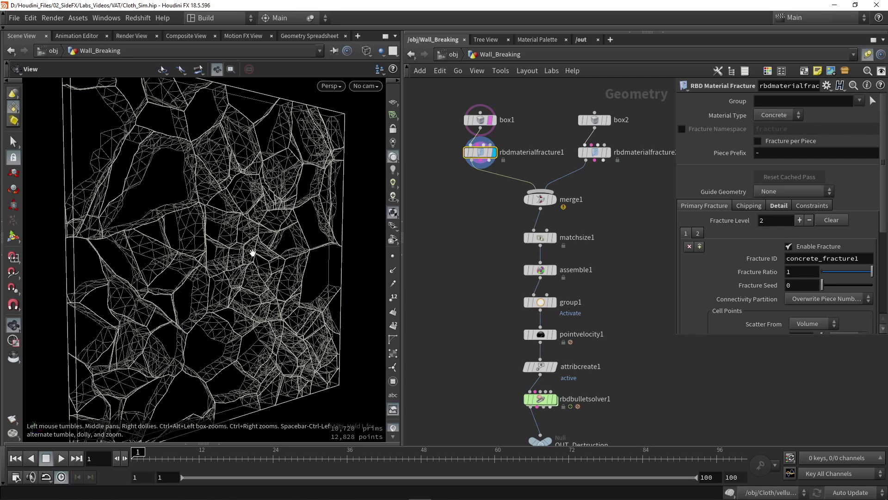
{"action": "right_click_drag", "start_coordinate": [253, 252], "coordinate": [257, 255]}
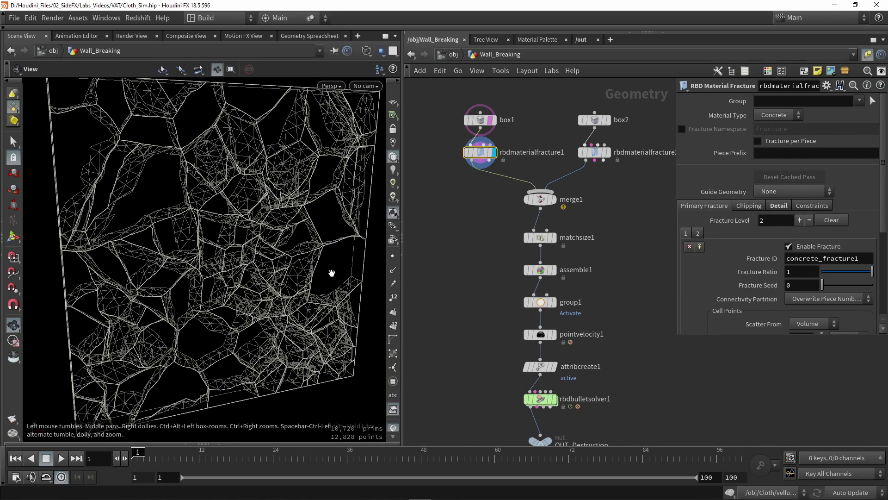
{"action": "left_click_drag", "start_coordinate": [370, 232], "coordinate": [266, 231]}
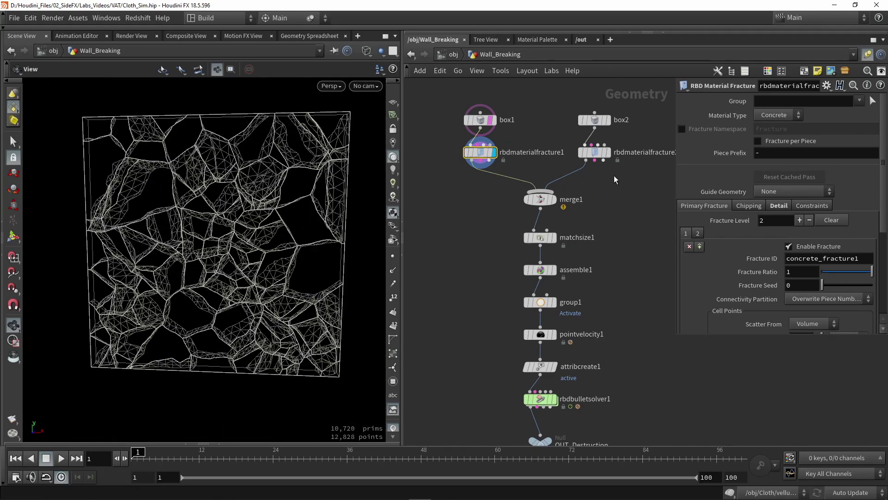
Display the box2 node with its parameters and examine the thin second panel from the side
{"action": "left_click", "coordinate": [608, 120]}
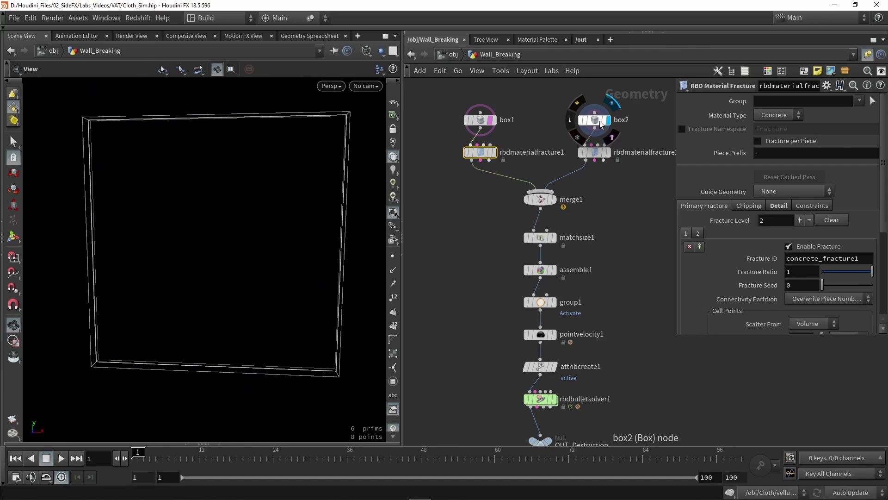
{"action": "left_click", "coordinate": [596, 121]}
{"action": "left_click_drag", "start_coordinate": [304, 163], "coordinate": [216, 180]}
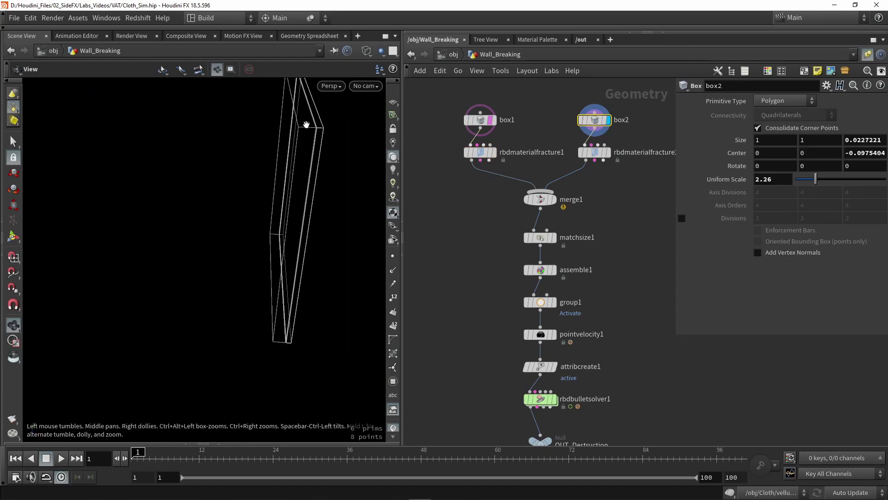
{"action": "left_click_drag", "start_coordinate": [306, 125], "coordinate": [259, 181]}
{"action": "mouse_move", "coordinate": [493, 125]}
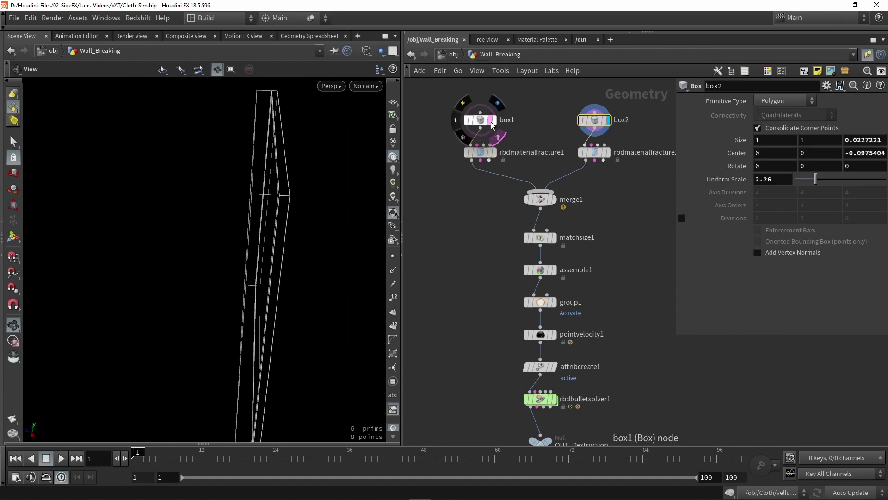
Display the wood fracture of the second box, followed by the merge1 node combining it with the concrete fracture
{"action": "left_click", "coordinate": [609, 153]}
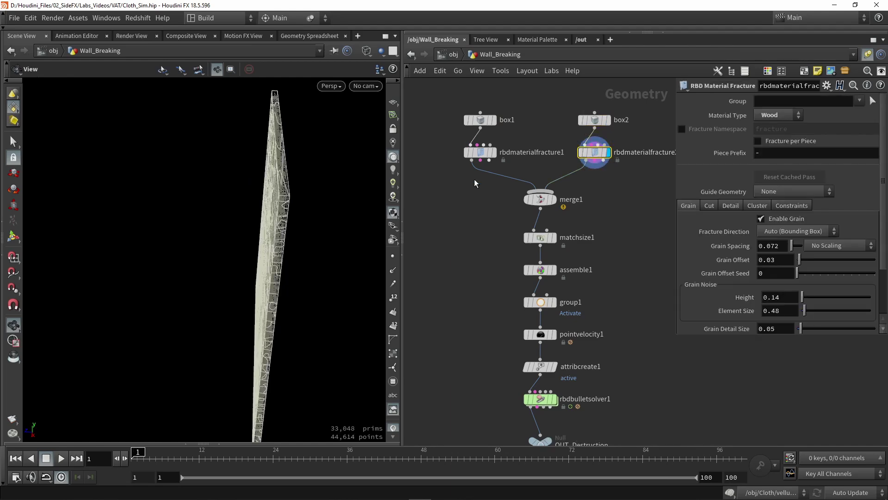
{"action": "left_click_drag", "start_coordinate": [287, 194], "coordinate": [153, 234]}
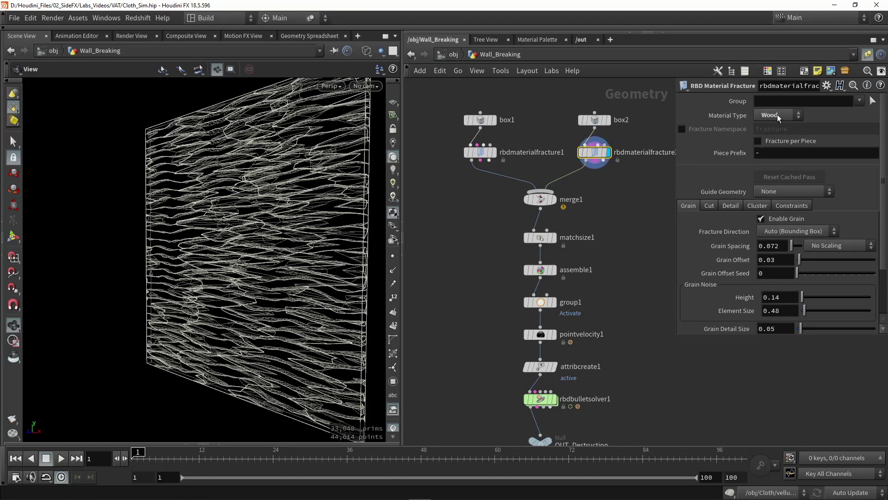
{"action": "left_click_drag", "start_coordinate": [228, 237], "coordinate": [307, 166]}
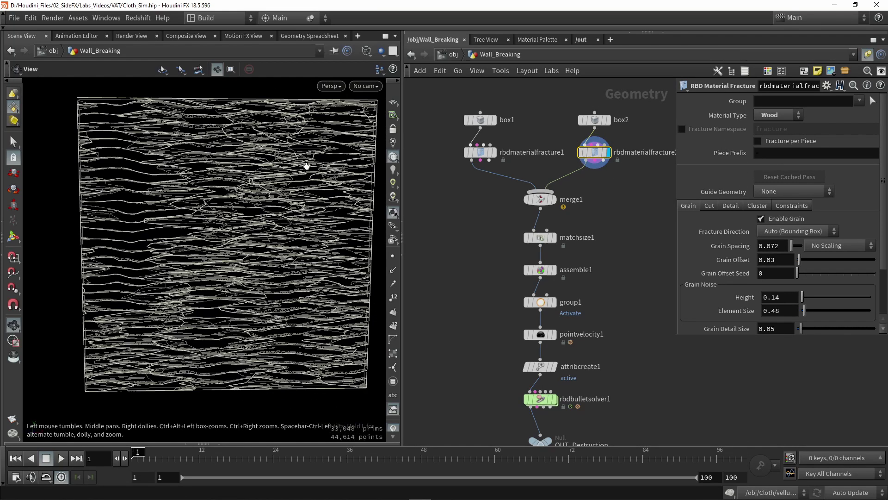
{"action": "left_click_drag", "start_coordinate": [246, 260], "coordinate": [200, 263]}
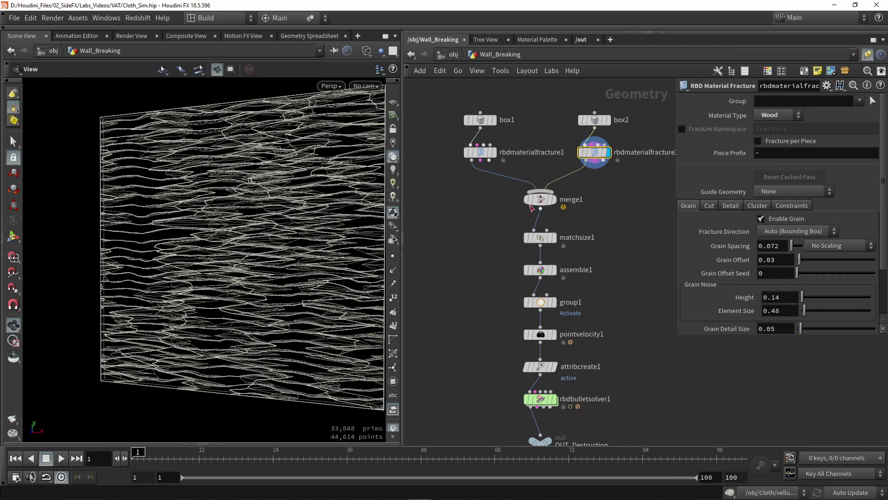
{"action": "left_click", "coordinate": [554, 199]}
{"action": "left_click", "coordinate": [541, 200]}
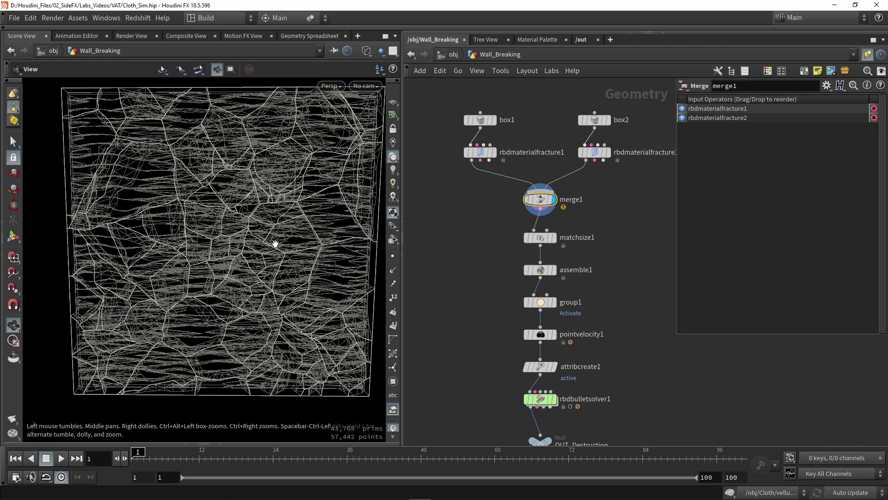
Display the matchsize1 node and turn on the viewport's reference grid to check the wall's placement on the ground
{"action": "left_click", "coordinate": [554, 237]}
{"action": "left_click", "coordinate": [541, 237]}
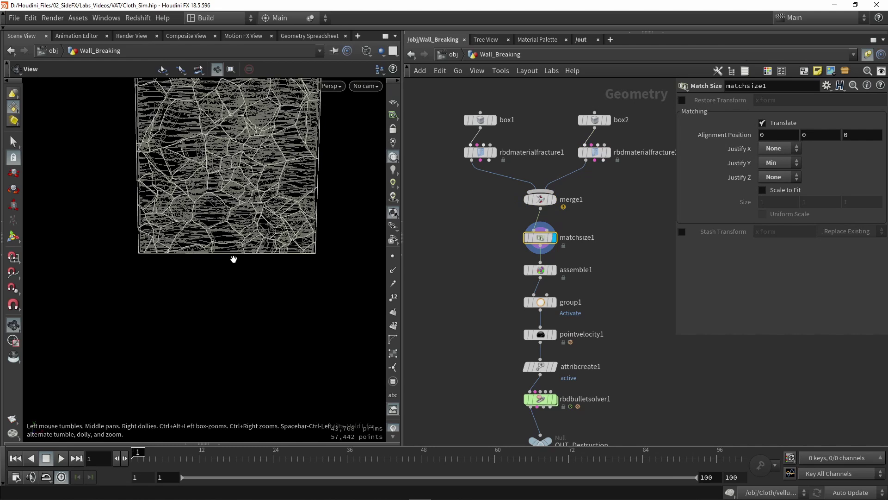
{"action": "left_click", "coordinate": [393, 102]}
{"action": "left_click_drag", "start_coordinate": [324, 194], "coordinate": [297, 248]}
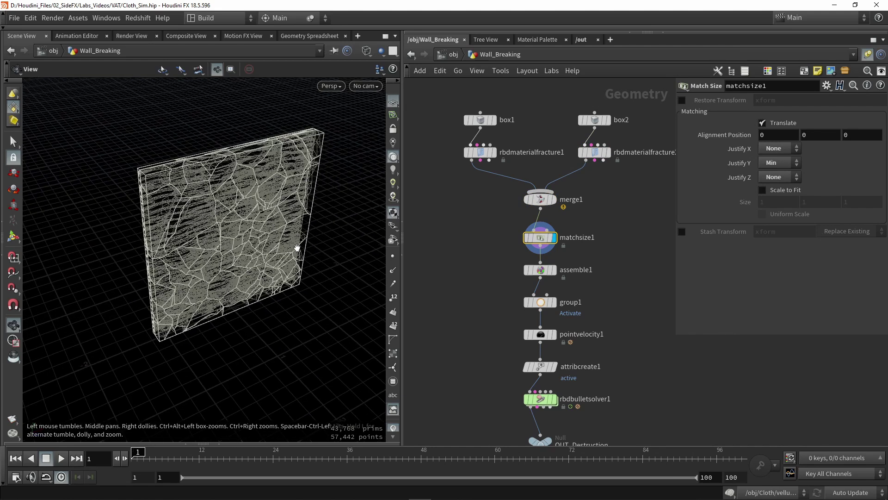
Display the assemble1 node's packing settings, followed by the group1 bounding sphere that selects the wall's central pieces
{"action": "left_click", "coordinate": [554, 270]}
{"action": "left_click", "coordinate": [539, 272]}
{"action": "middle_click_drag", "start_coordinate": [598, 296], "coordinate": [588, 210]}
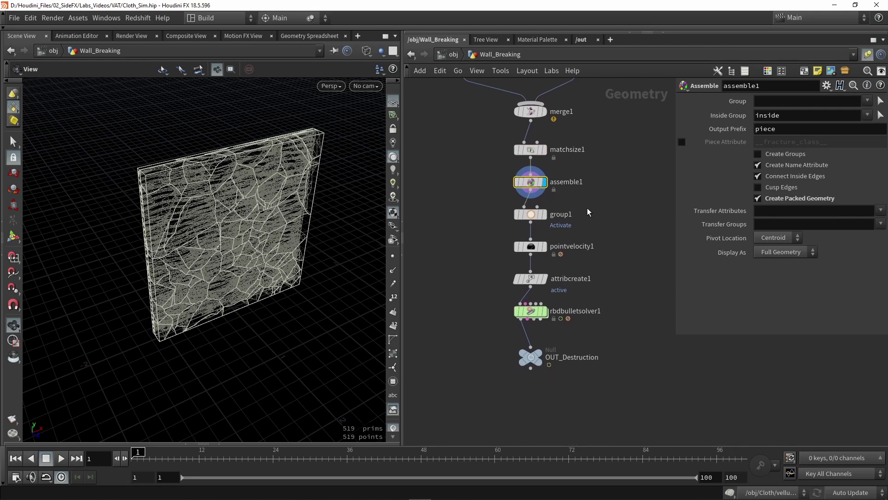
{"action": "scroll", "coordinate": [545, 216], "scroll_direction": "up", "scroll_amount": 2}
{"action": "left_click", "coordinate": [542, 215]}
{"action": "left_click", "coordinate": [528, 215]}
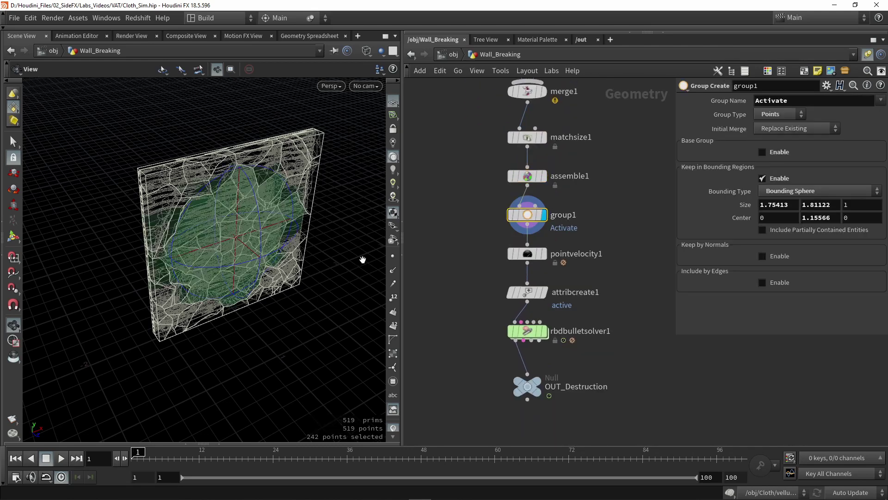
{"action": "left_click_drag", "start_coordinate": [301, 241], "coordinate": [264, 245]}
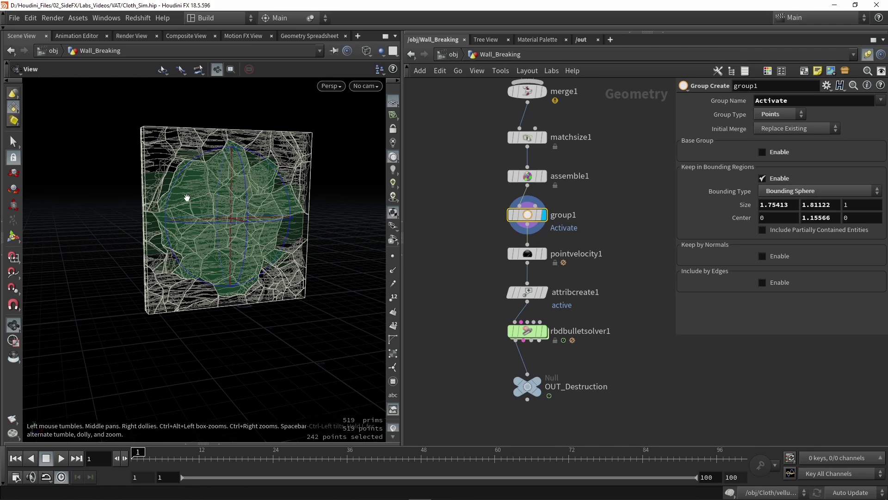
{"action": "left_click_drag", "start_coordinate": [187, 198], "coordinate": [229, 194]}
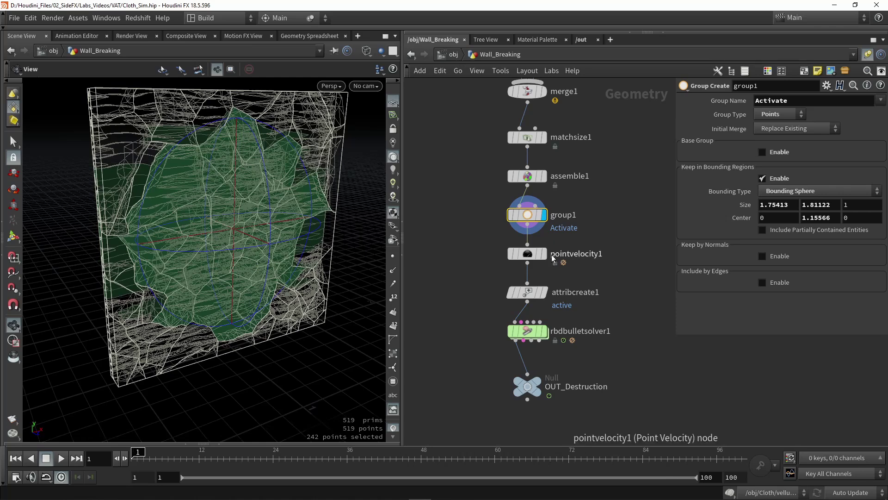
Display the pointvelocity1 node and review its added velocity and conical noise settings
{"action": "left_click", "coordinate": [544, 253]}
{"action": "left_click", "coordinate": [522, 254]}
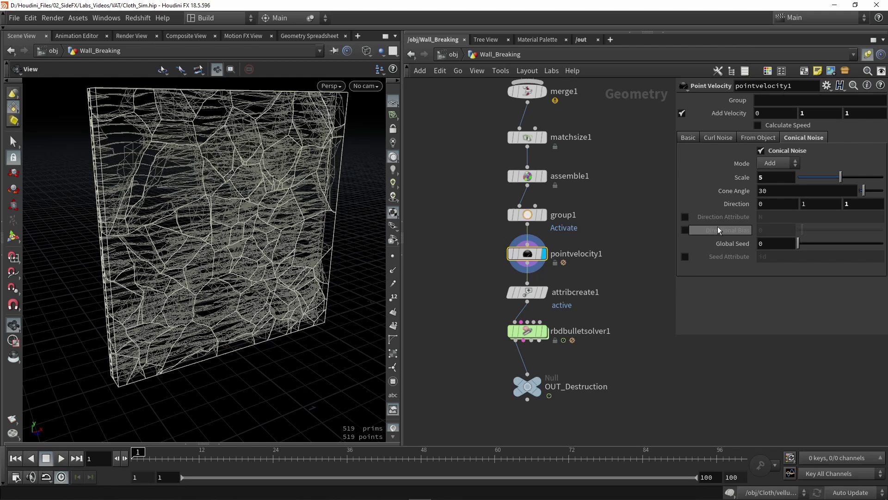
{"action": "middle_click_drag", "start_coordinate": [626, 306], "coordinate": [615, 243]}
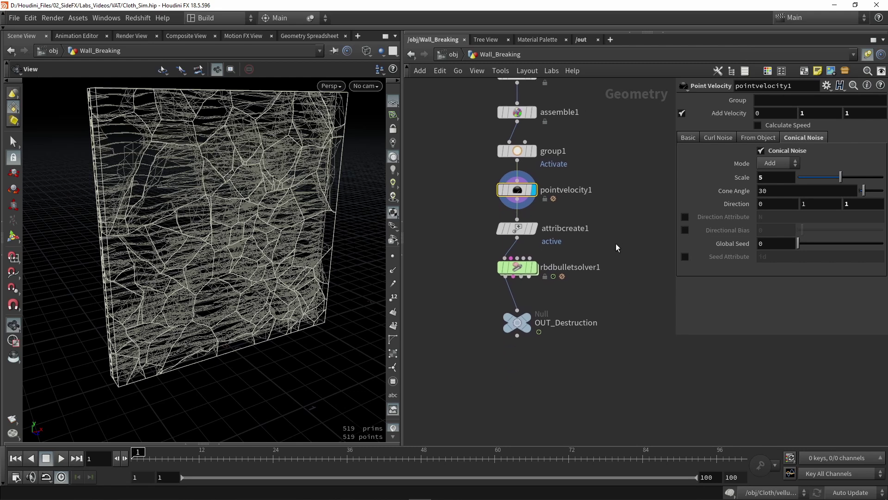
Display the attribcreate1 node and compare its group and attribute name with the group defined in group1
{"action": "left_click", "coordinate": [532, 232]}
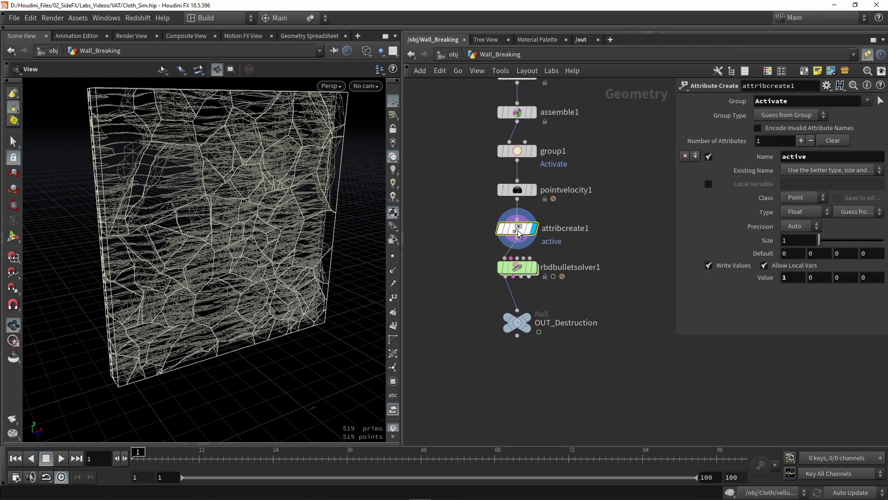
{"action": "left_click", "coordinate": [521, 151]}
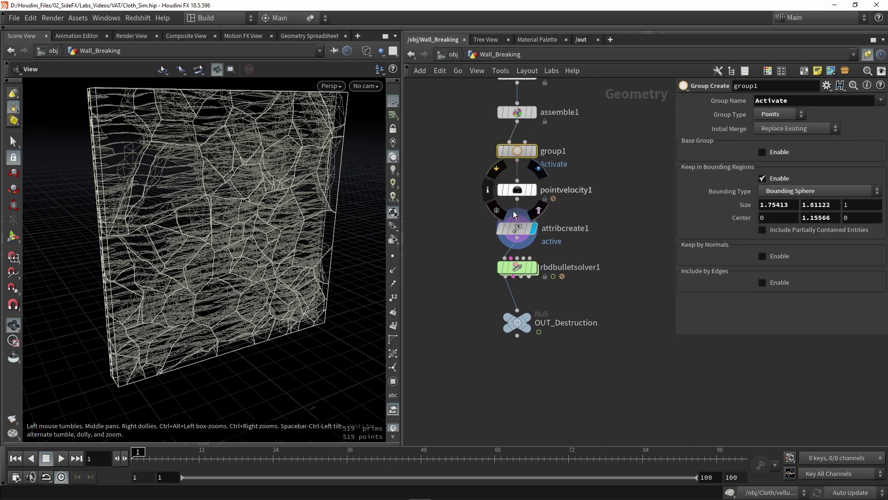
{"action": "left_click", "coordinate": [518, 228]}
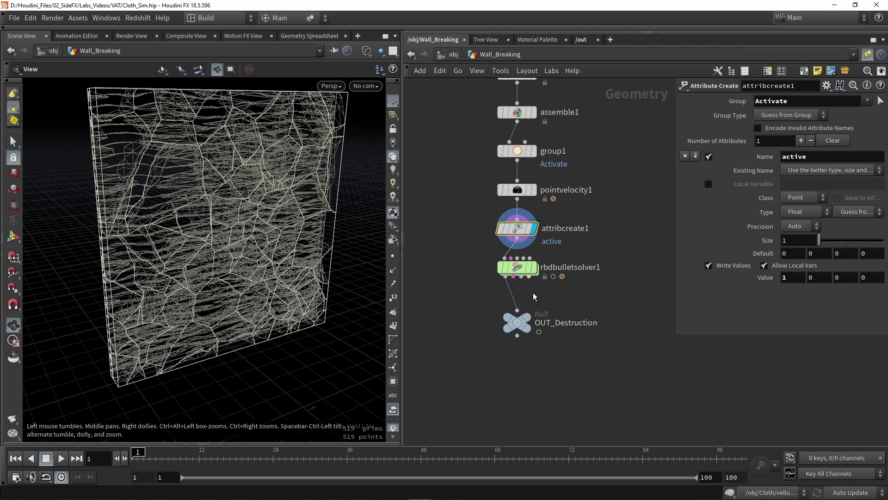
{"action": "double_click", "coordinate": [807, 157]}
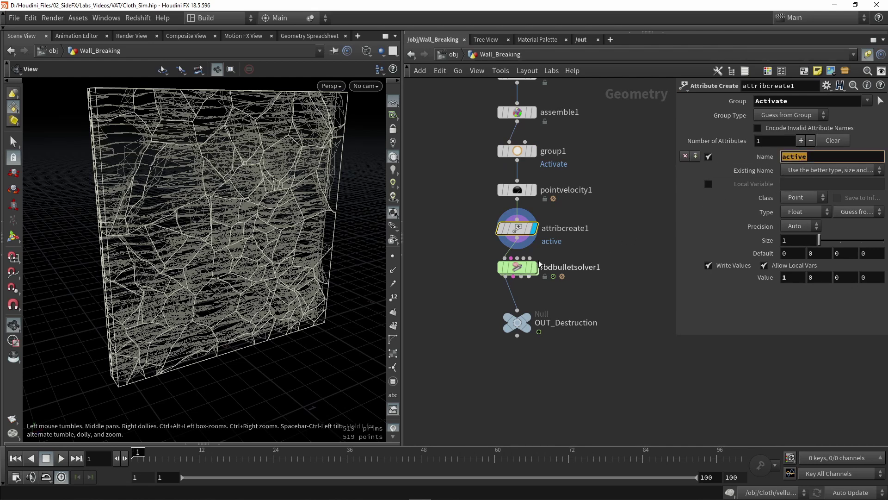
Display the rbdbulletsolver1 node and review its ground plane settings alongside the attribcreate1 node's active attribute
{"action": "left_click", "coordinate": [528, 267]}
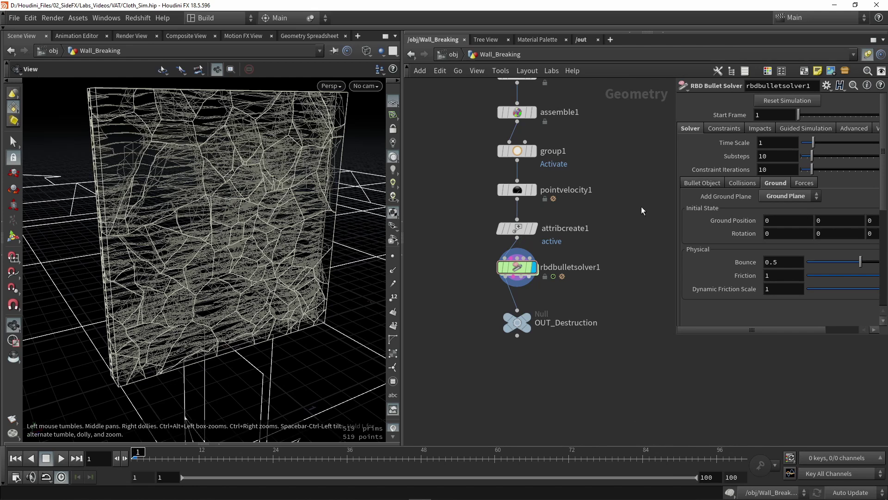
{"action": "left_click", "coordinate": [514, 228]}
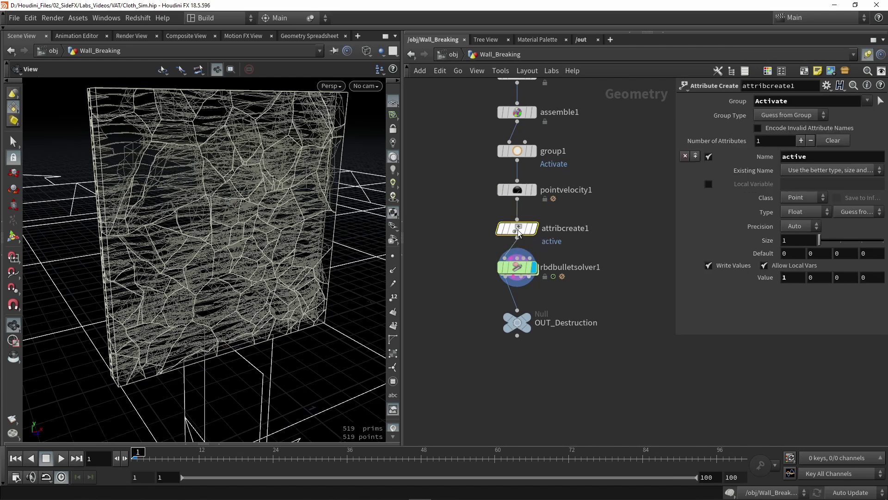
{"action": "left_click", "coordinate": [515, 277]}
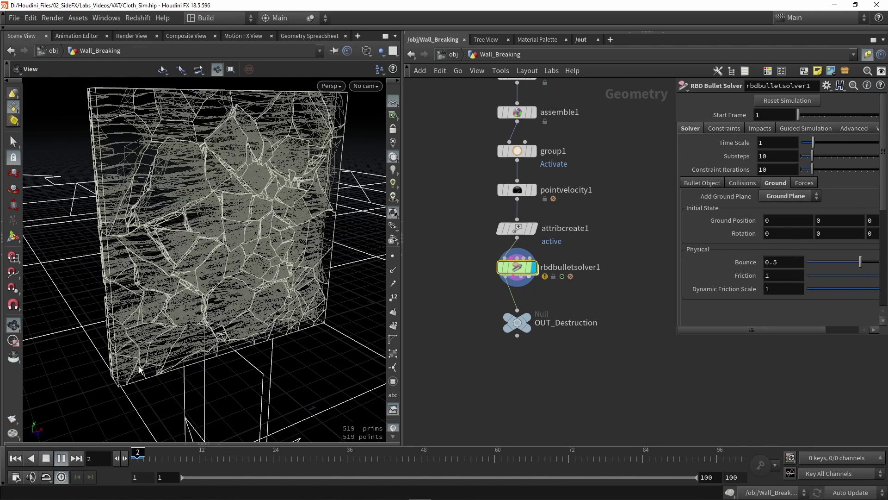
Play the wall-breaking simulation with shaded display and examine the flying debris from several angles
{"action": "mouse_move", "coordinate": [139, 337]}
{"action": "left_mouse_down"}
{"action": "mouse_move", "coordinate": [234, 292]}
{"action": "mouse_move", "coordinate": [235, 268]}
{"action": "mouse_move", "coordinate": [196, 246]}
{"action": "left_mouse_up"}
{"action": "key", "text": "w"}
{"action": "middle_click_drag", "start_coordinate": [230, 265], "coordinate": [316, 263]}
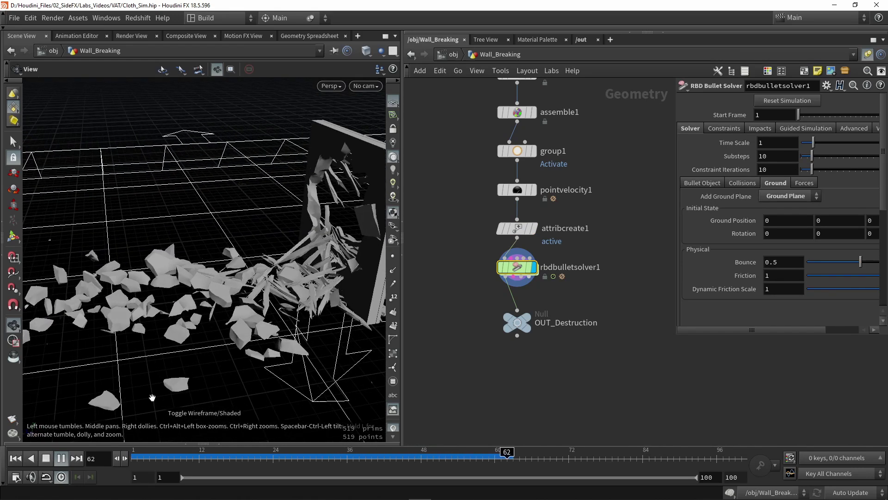
{"action": "left_click", "coordinate": [46, 458]}
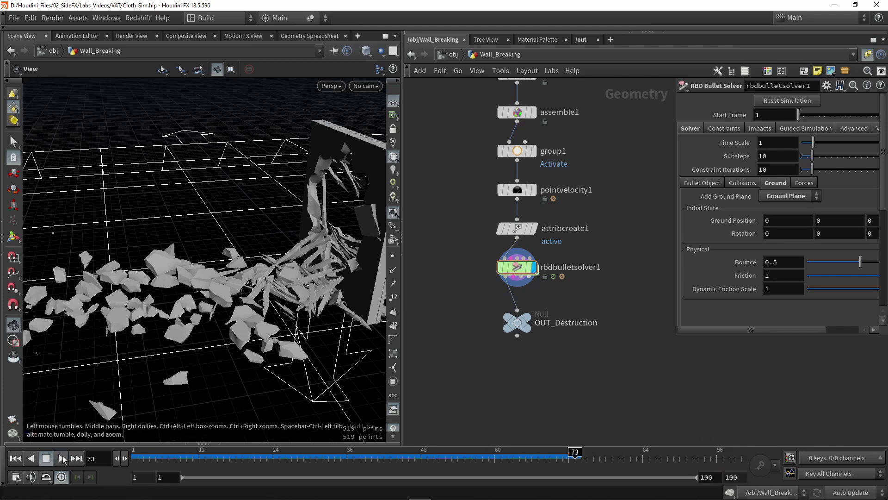
{"action": "left_click", "coordinate": [64, 459]}
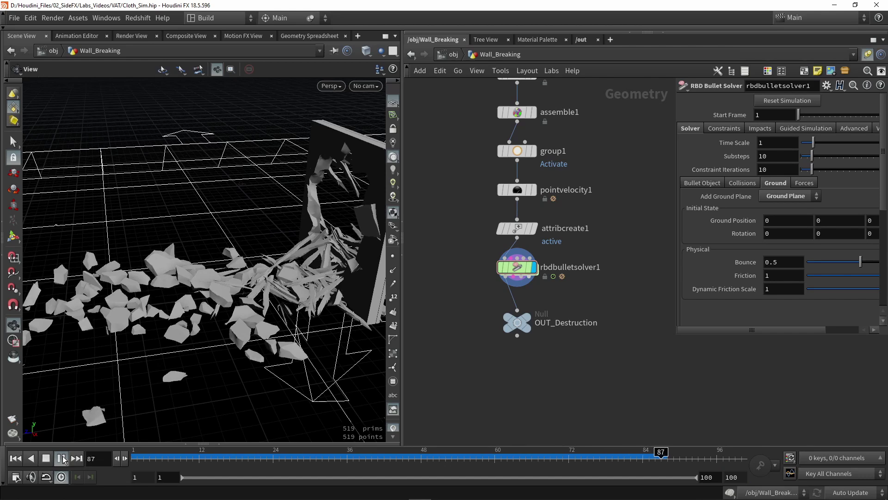
{"action": "left_click", "coordinate": [46, 459]}
{"action": "left_click_drag", "start_coordinate": [111, 398], "coordinate": [278, 317]}
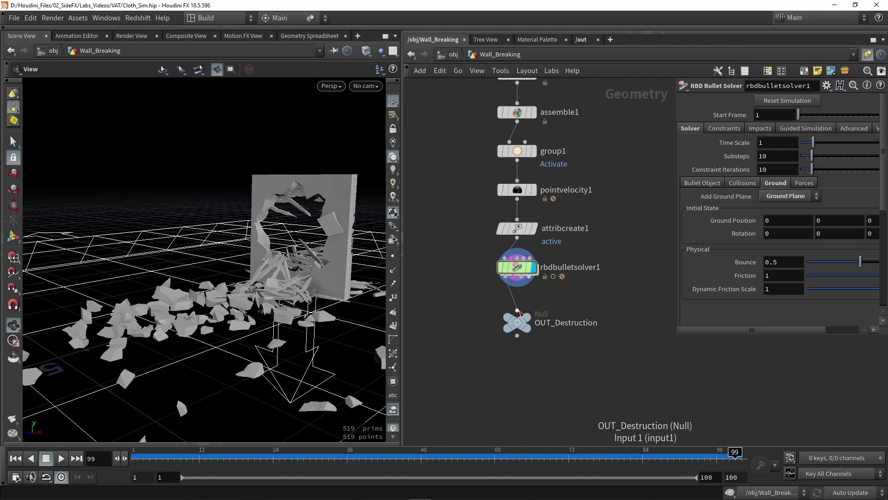
Display the OUT_Destruction null as the end of the wall network and open the out network
{"action": "left_click", "coordinate": [517, 320]}
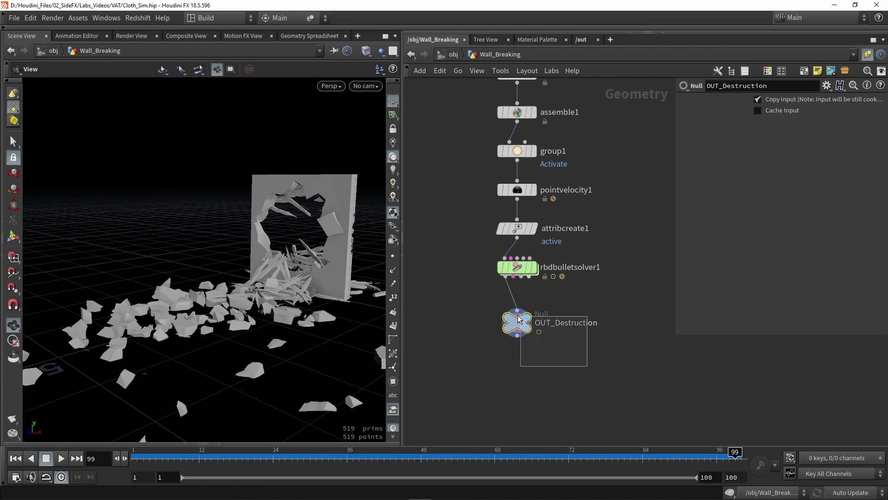
{"action": "left_click", "coordinate": [609, 378]}
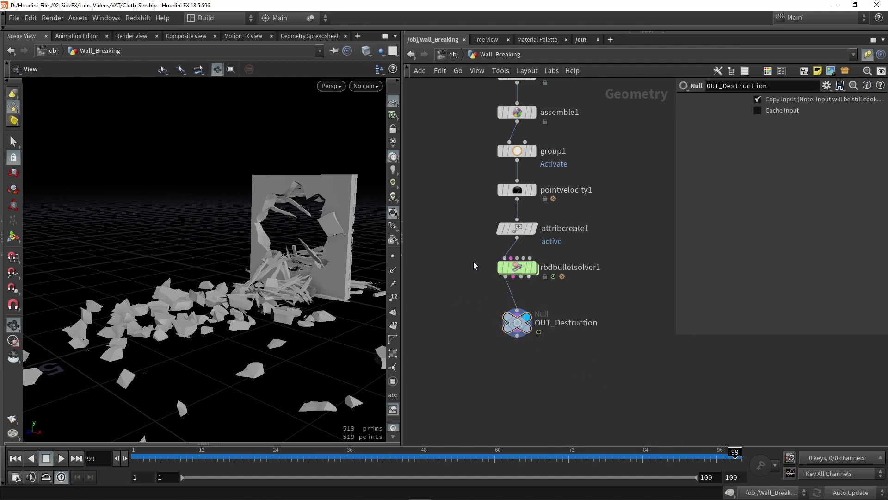
{"action": "left_click", "coordinate": [582, 40]}
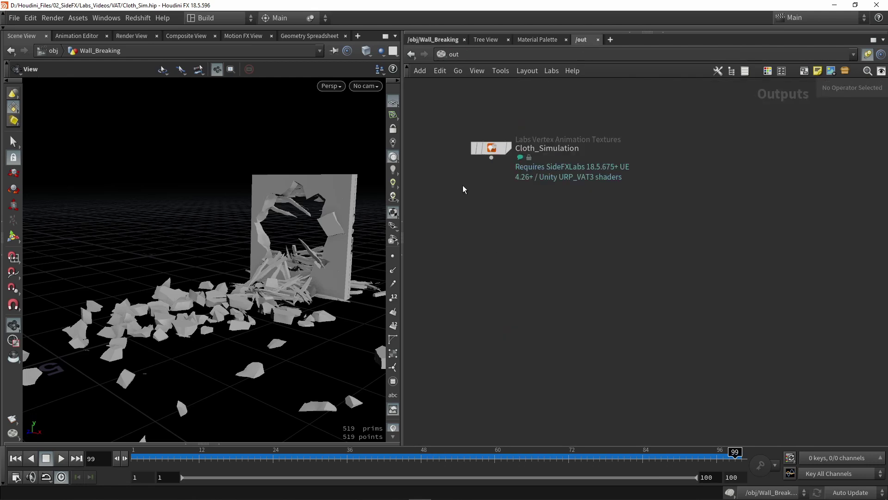
{"action": "left_click", "coordinate": [611, 40]}
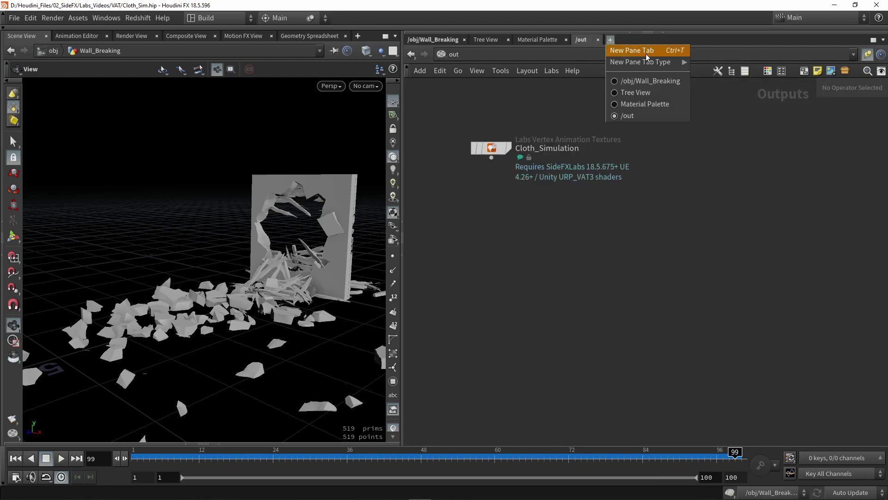
{"action": "left_click", "coordinate": [638, 115]}
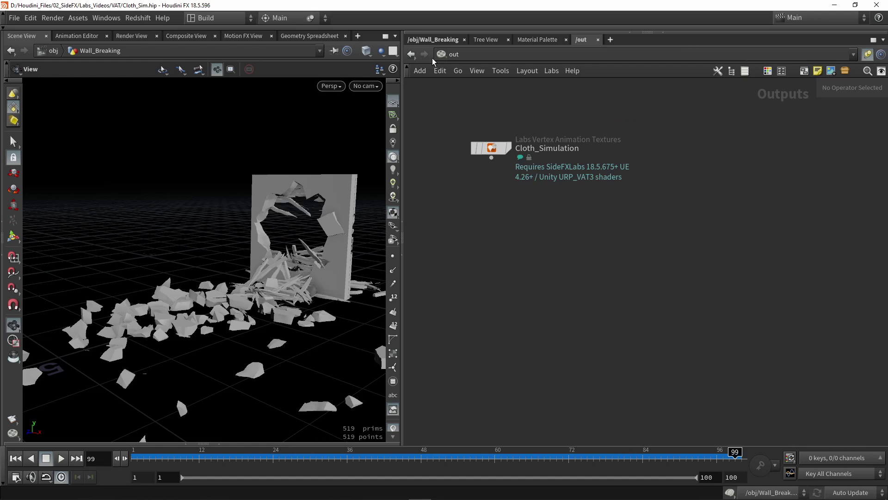
{"action": "left_click", "coordinate": [442, 54]}
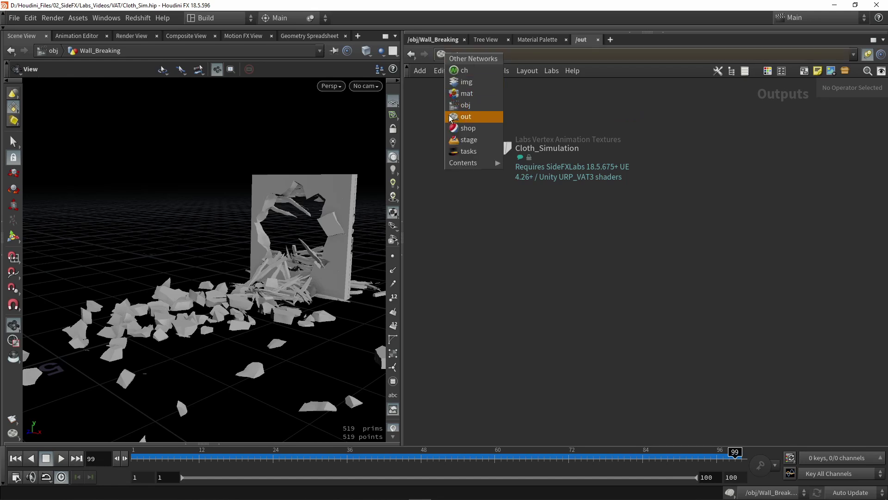
{"action": "left_click", "coordinate": [462, 117]}
Show node parameters in the out network and add a second Labs Vertex Animation Textures node below Cloth_Simulation
{"action": "left_click", "coordinate": [491, 148]}
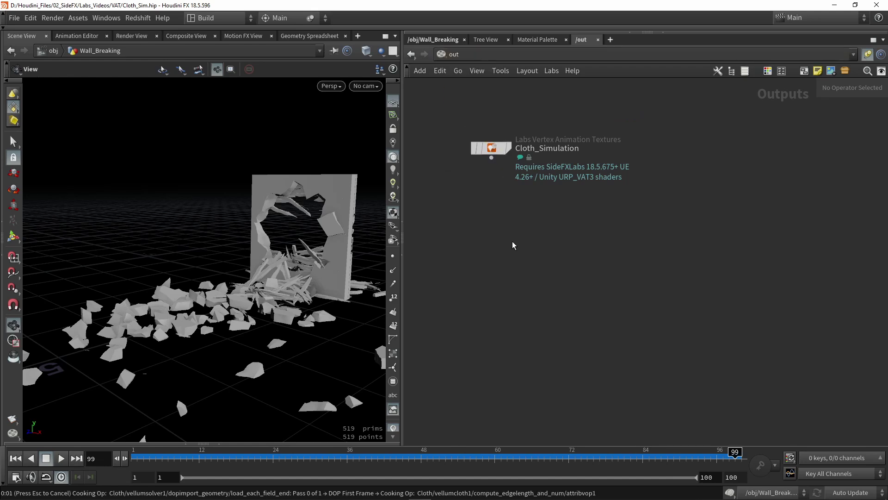
{"action": "key", "text": "p"}
{"action": "key", "text": "Tab"}
{"action": "key", "text": "Escape"}
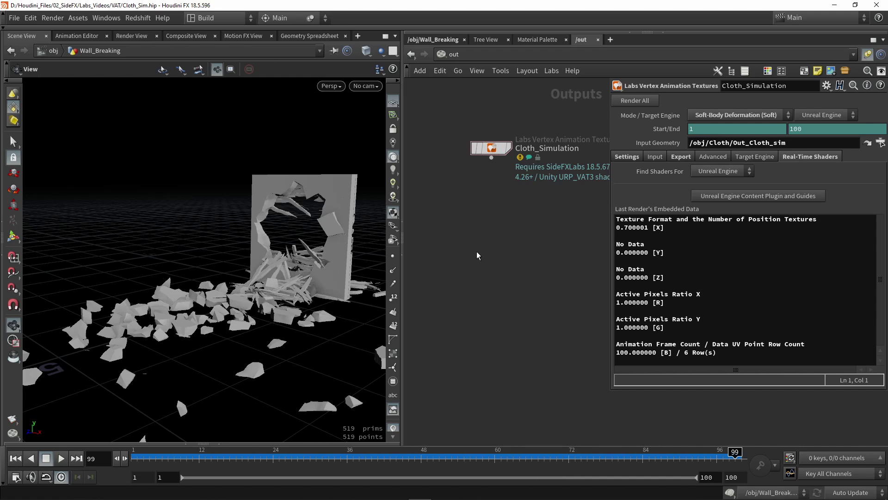
{"action": "key", "text": "Tab"}
{"action": "type", "text": "va"}
{"action": "left_click", "coordinate": [604, 274]}
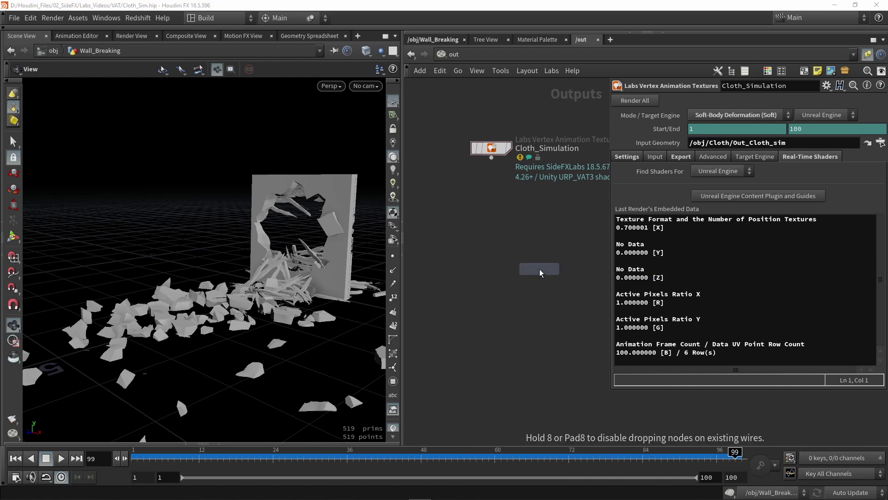
{"action": "left_click", "coordinate": [510, 268]}
{"action": "left_click_drag", "start_coordinate": [510, 267], "coordinate": [491, 241]}
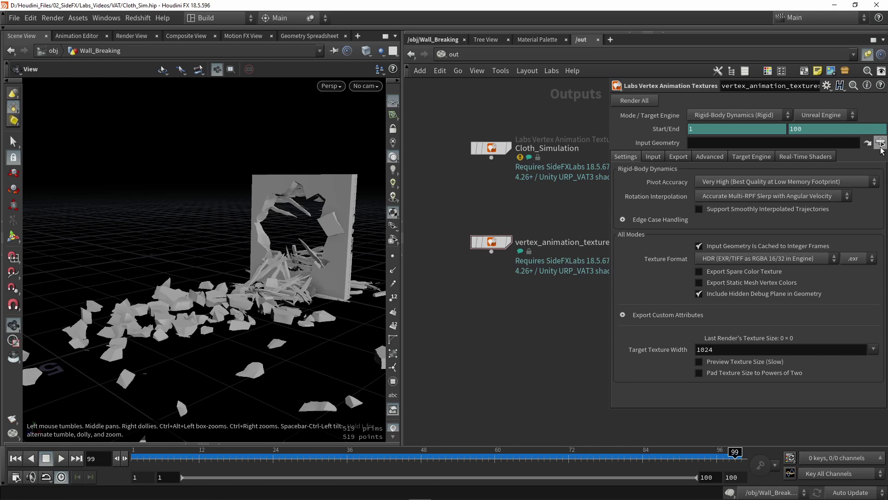
Set the new texture node's input geometry to /obj/Wall_Breaking/OUT_Destruction and read the node's warning
{"action": "left_click", "coordinate": [880, 143]}
{"action": "left_click", "coordinate": [757, 73]}
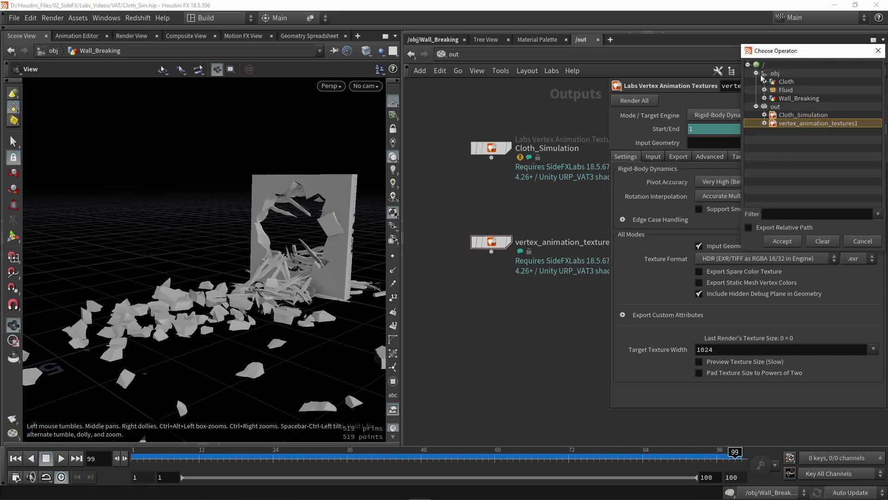
{"action": "left_click", "coordinate": [764, 99]}
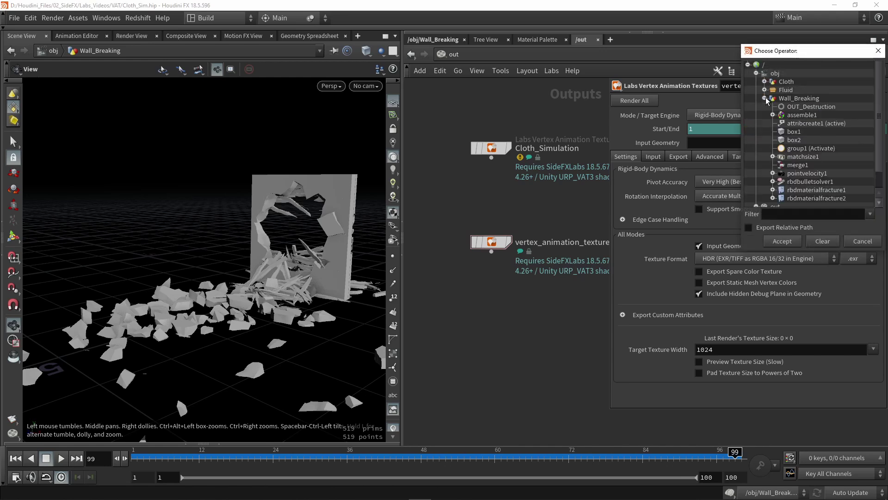
{"action": "left_click", "coordinate": [802, 107]}
{"action": "left_click", "coordinate": [782, 241]}
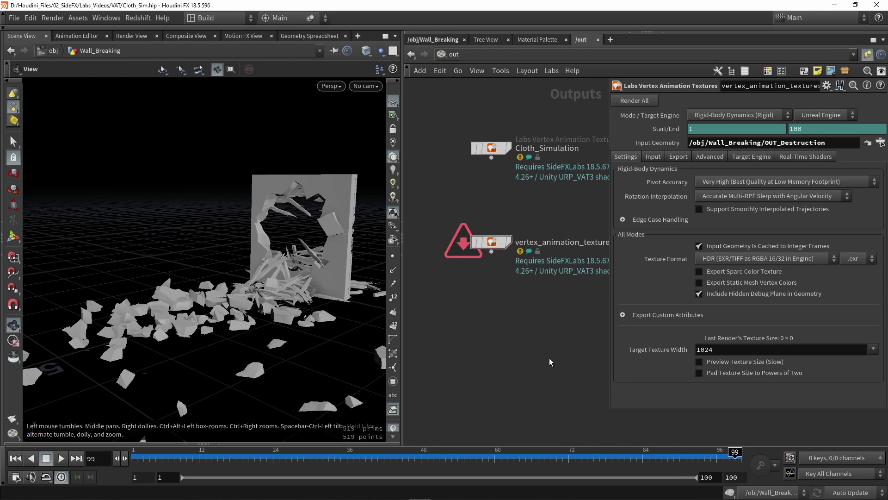
{"action": "mouse_move", "coordinate": [460, 246]}
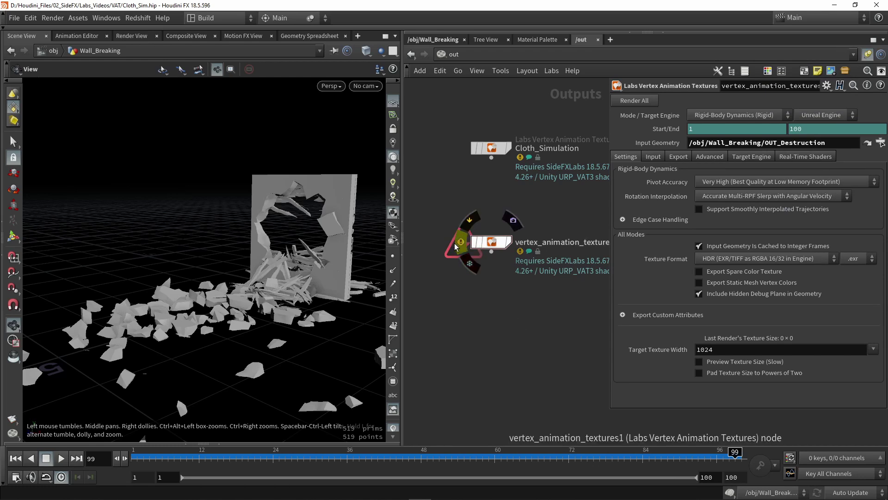
{"action": "left_click", "coordinate": [460, 243]}
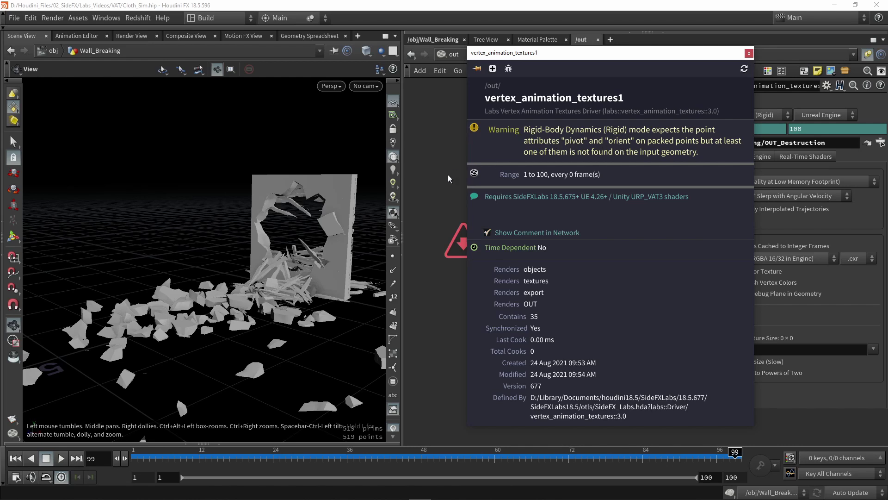
Return to the Wall_Breaking network and inspect rbdbulletsolver1's point attributes in a geometry spreadsheet beneath the viewport
{"action": "left_click", "coordinate": [434, 40]}
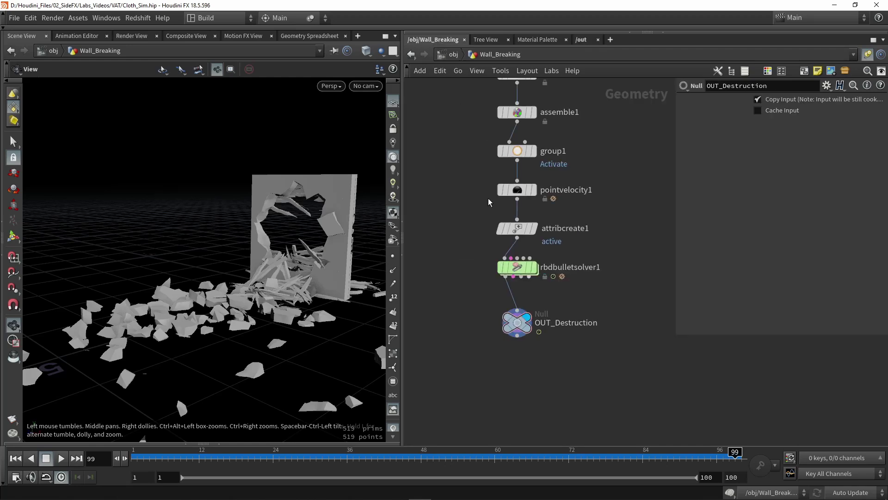
{"action": "scroll", "coordinate": [515, 264], "scroll_direction": "up", "scroll_amount": 2}
{"action": "left_click", "coordinate": [514, 265]}
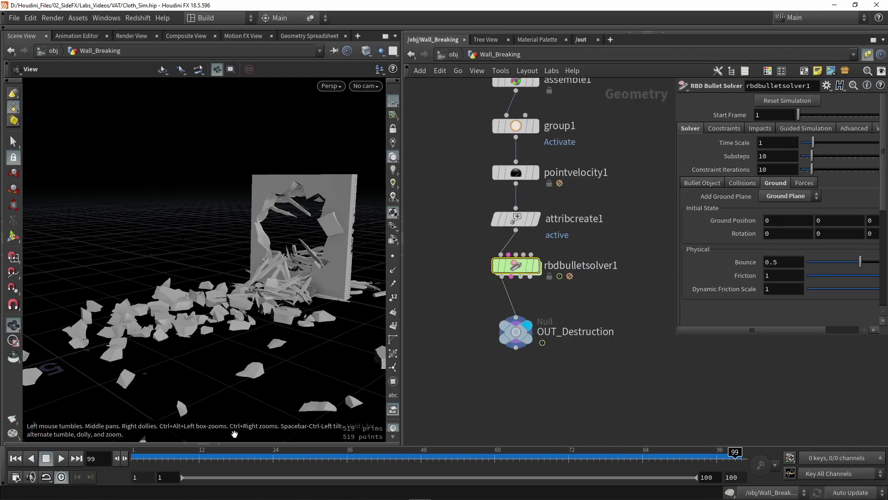
{"action": "left_click", "coordinate": [218, 444]}
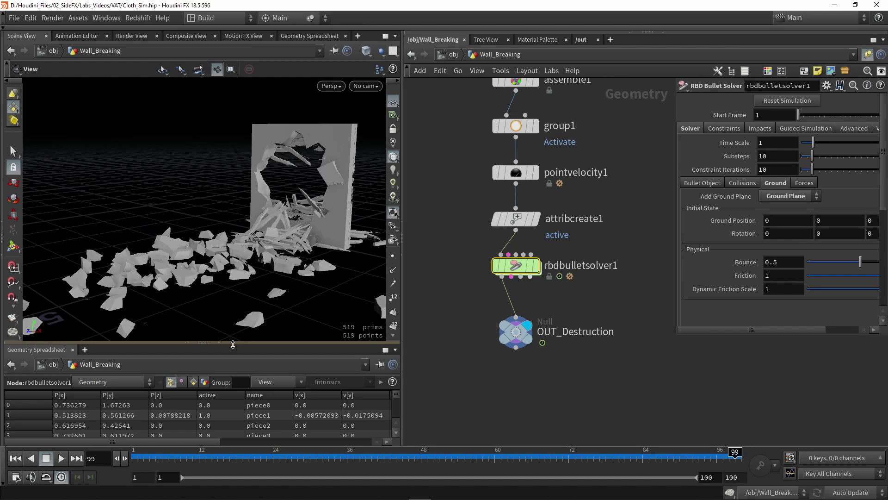
{"action": "left_click_drag", "start_coordinate": [233, 345], "coordinate": [232, 296]}
{"action": "left_click", "coordinate": [295, 36]}
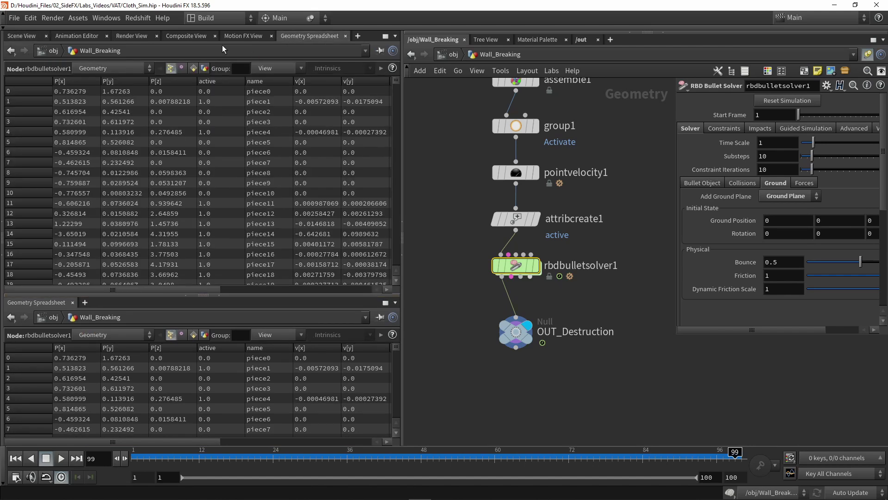
{"action": "left_click", "coordinate": [18, 36]}
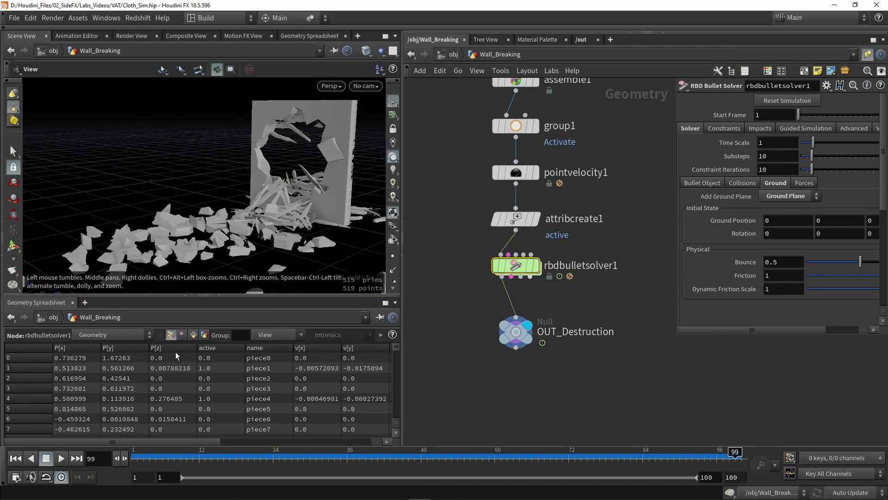
{"action": "left_click_drag", "start_coordinate": [176, 442], "coordinate": [152, 439]}
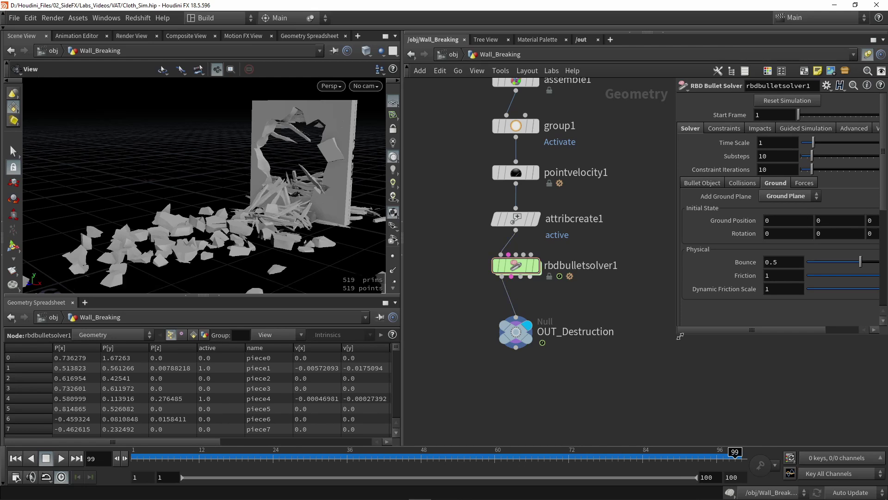
Set rbdbulletsolver1's output transfer attributes to orient and pivot, enlarging the parameter display for access
{"action": "left_click_drag", "start_coordinate": [681, 337], "coordinate": [561, 369]}
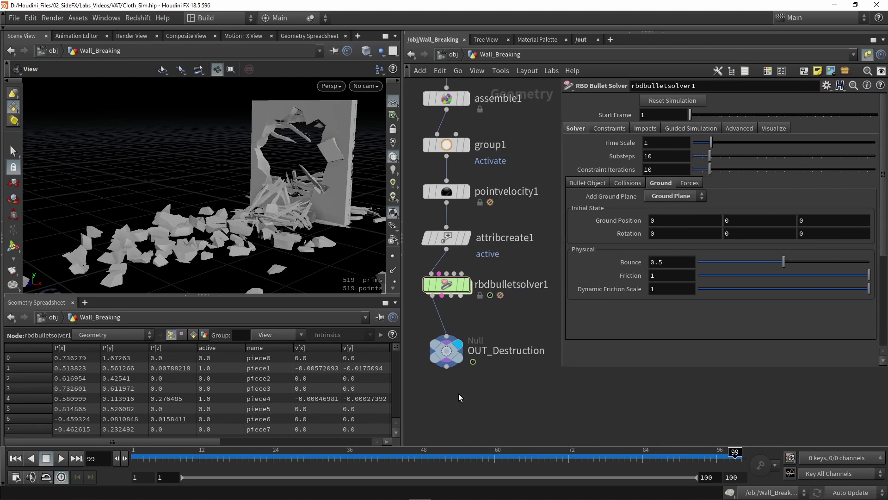
{"action": "left_click", "coordinate": [738, 128]}
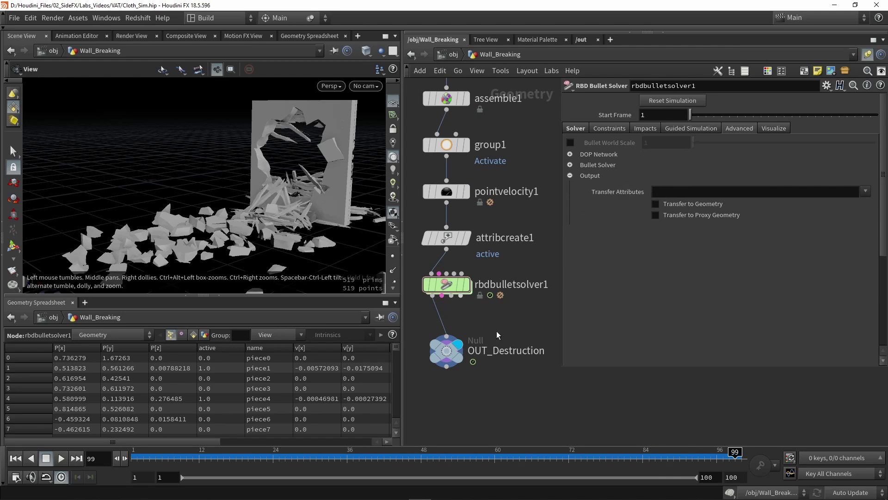
{"action": "left_click", "coordinate": [865, 193]}
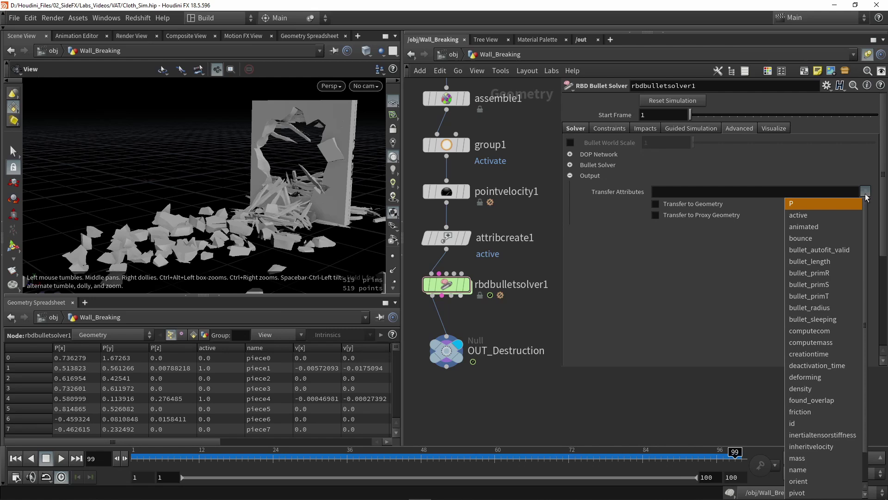
{"action": "scroll", "coordinate": [814, 361], "scroll_direction": "down", "scroll_amount": 2}
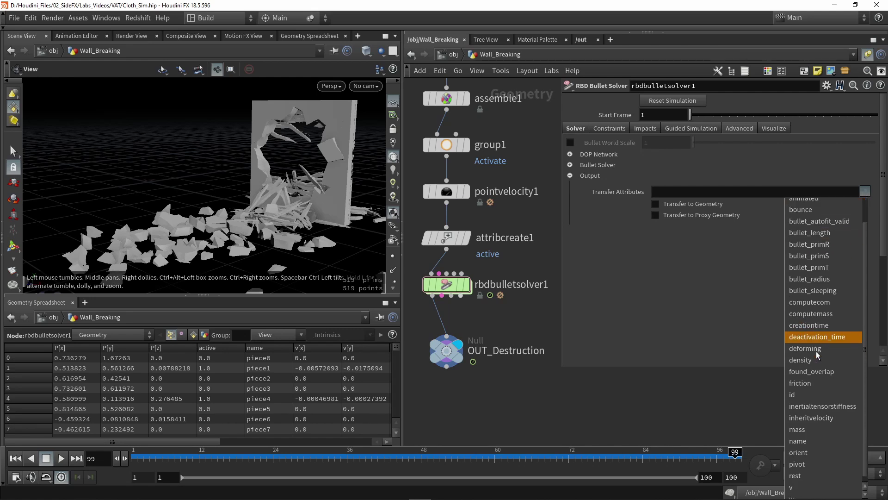
{"action": "left_click", "coordinate": [809, 447]}
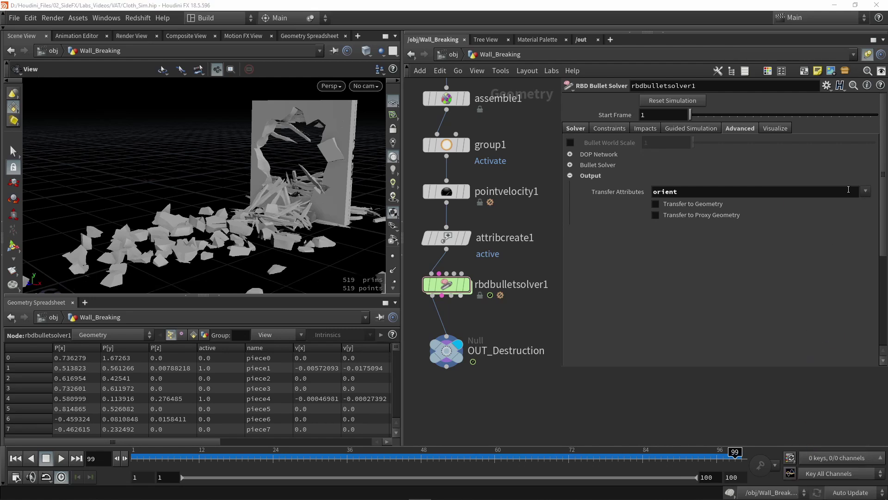
{"action": "left_click", "coordinate": [865, 194]}
{"action": "scroll", "coordinate": [813, 448], "scroll_direction": "down", "scroll_amount": 2}
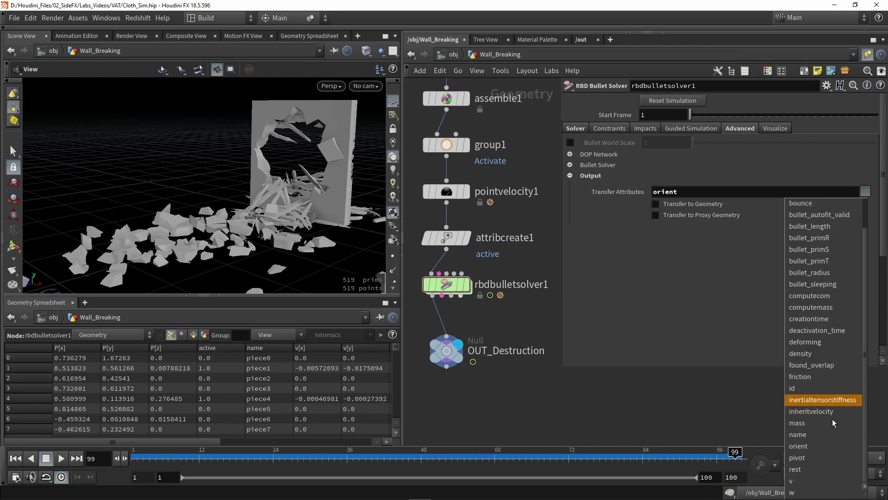
{"action": "left_click", "coordinate": [813, 457]}
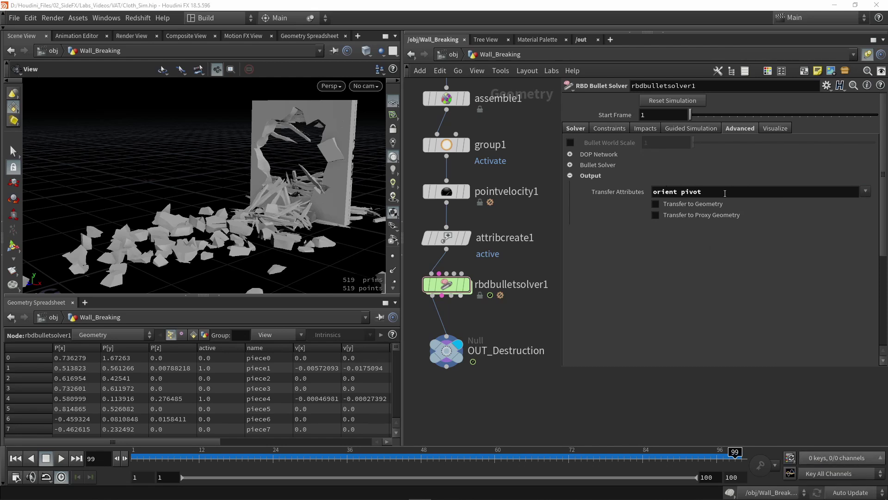
Enable Transfer to Geometry for rbdbulletsolver1's output and check the orient and pivot columns in the geometry spreadsheet
{"action": "left_click", "coordinate": [655, 205]}
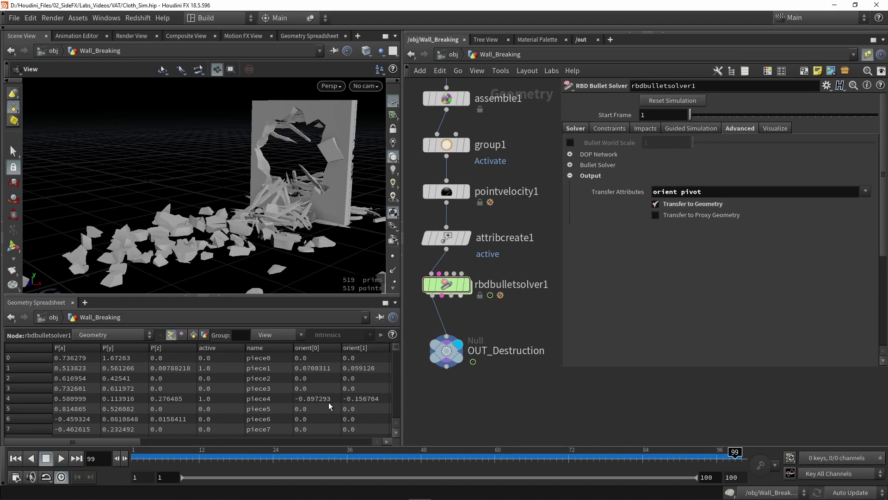
{"action": "left_click_drag", "start_coordinate": [90, 441], "coordinate": [152, 437]}
{"action": "left_click_drag", "start_coordinate": [161, 353], "coordinate": [298, 370]}
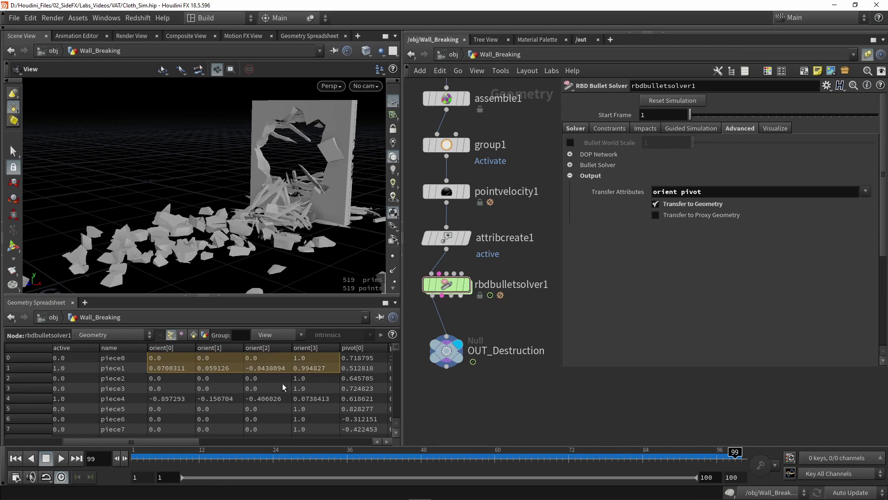
{"action": "left_click_drag", "start_coordinate": [152, 443], "coordinate": [218, 437]}
{"action": "left_click_drag", "start_coordinate": [189, 359], "coordinate": [302, 373]}
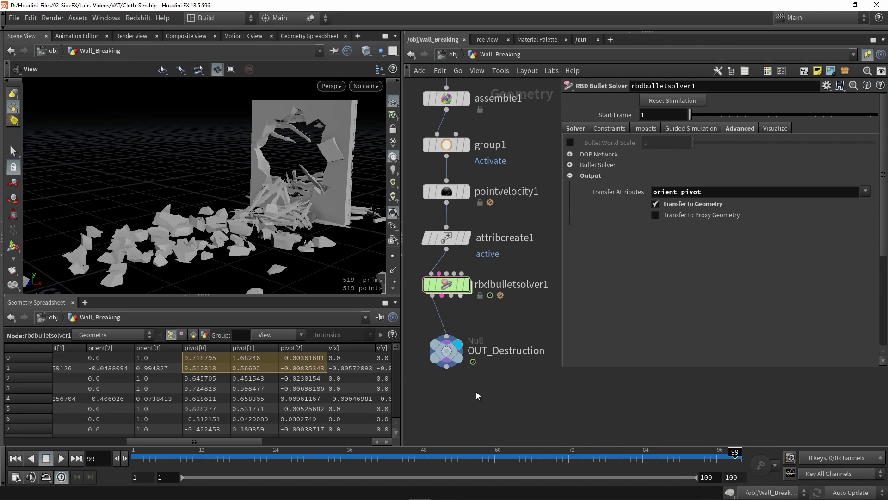
Return to the out network and collapse the geometry spreadsheet pane so the viewport takes the full height
{"action": "scroll", "coordinate": [476, 391], "scroll_direction": "down", "scroll_amount": 2}
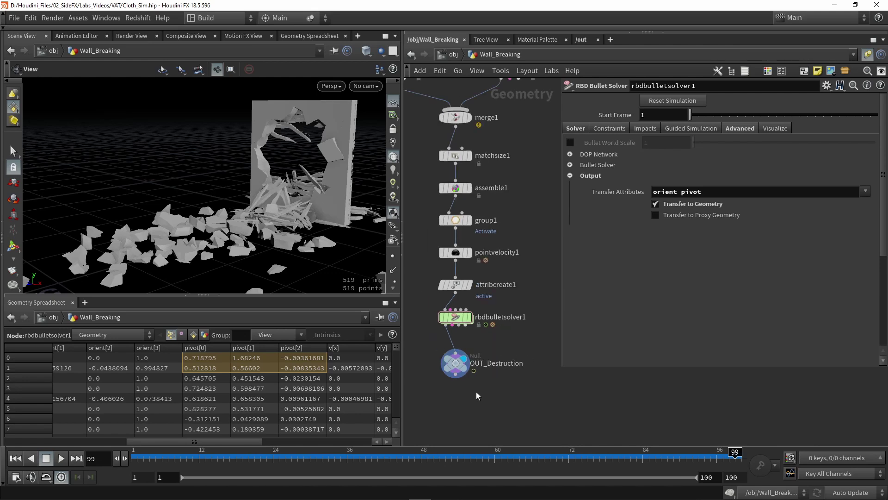
{"action": "left_click", "coordinate": [584, 41]}
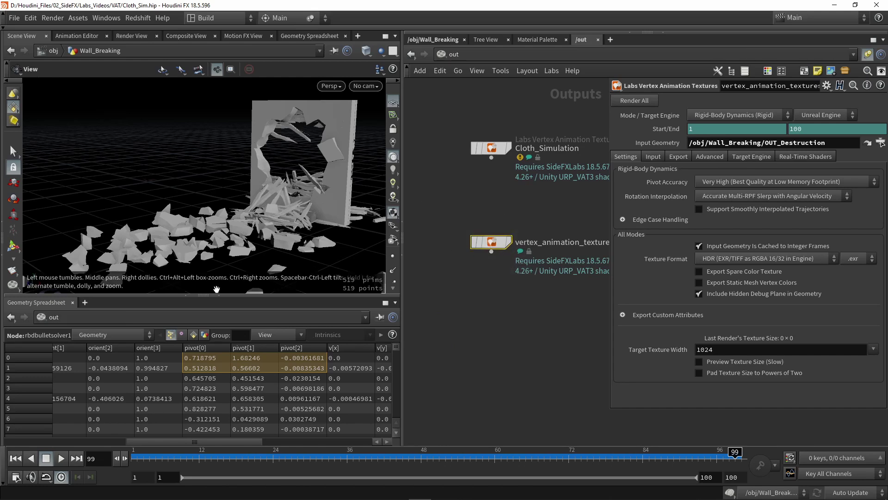
{"action": "left_click", "coordinate": [218, 296]}
{"action": "left_click", "coordinate": [522, 297]}
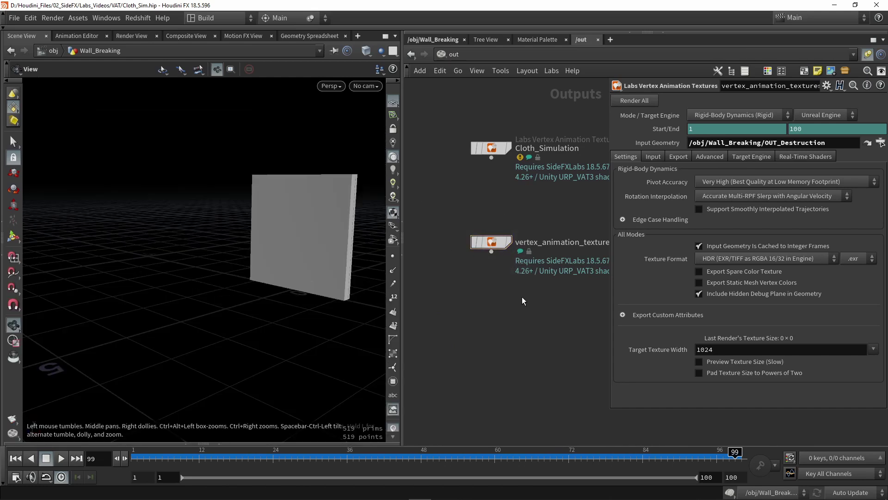
{"action": "middle_click_drag", "start_coordinate": [509, 307], "coordinate": [486, 315]}
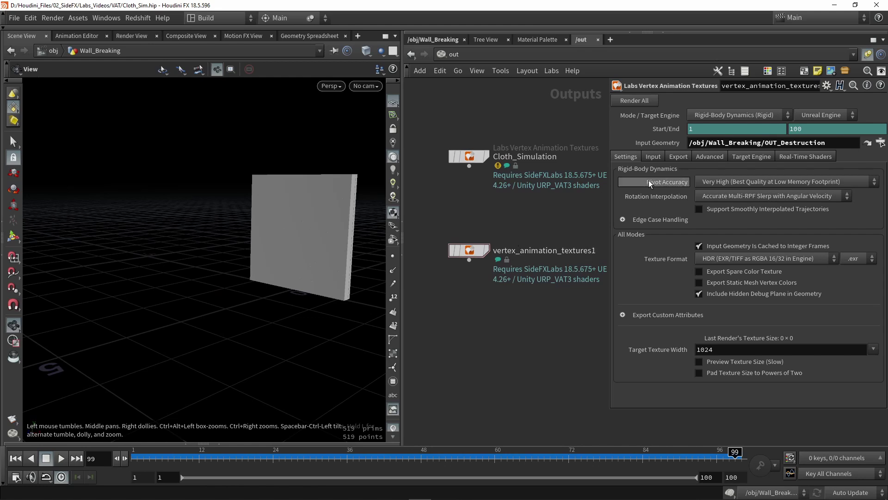
Examine the rigid-body texture node's Pivot Accuracy, Rotation Interpolation and Edge Case Handling settings
{"action": "mouse_move", "coordinate": [649, 180]}
{"action": "left_click", "coordinate": [823, 183]}
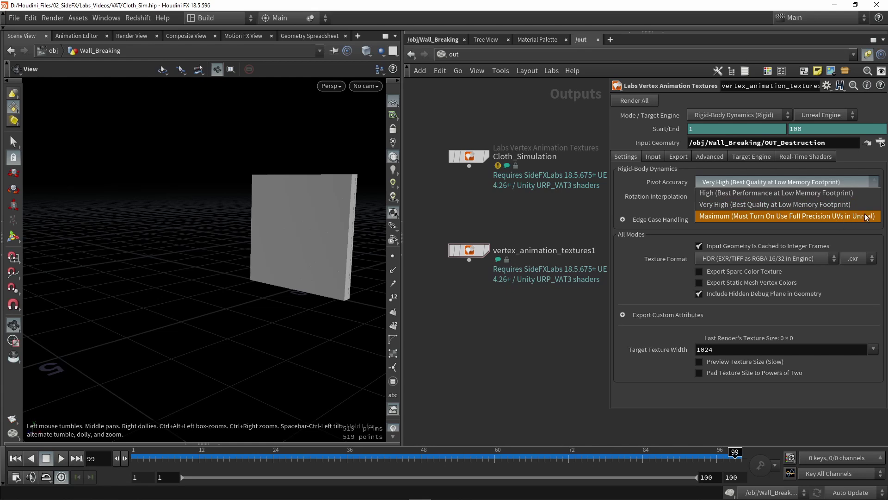
{"action": "left_click", "coordinate": [644, 186]}
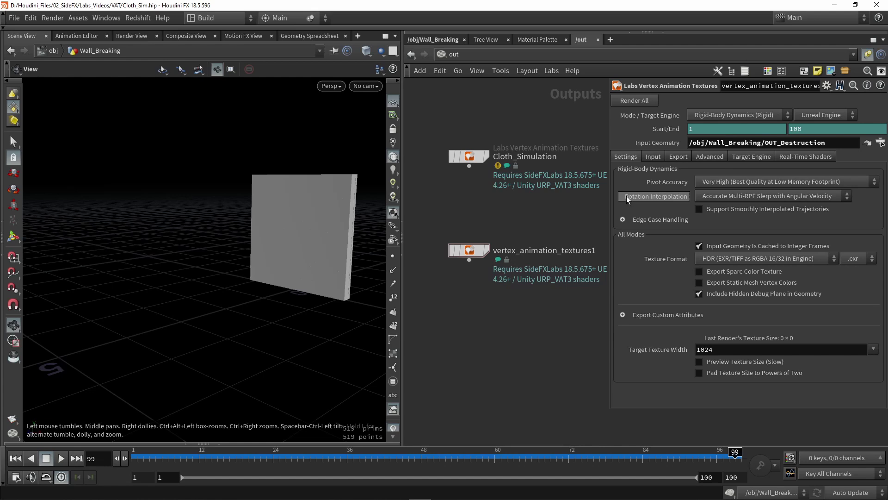
{"action": "left_click", "coordinate": [739, 193]}
{"action": "left_click", "coordinate": [701, 202]}
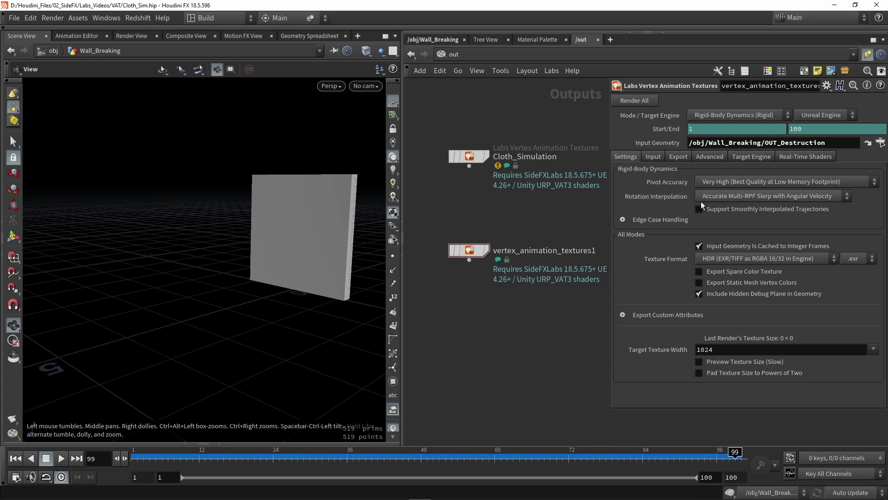
{"action": "mouse_move", "coordinate": [654, 196]}
{"action": "left_click", "coordinate": [623, 219]}
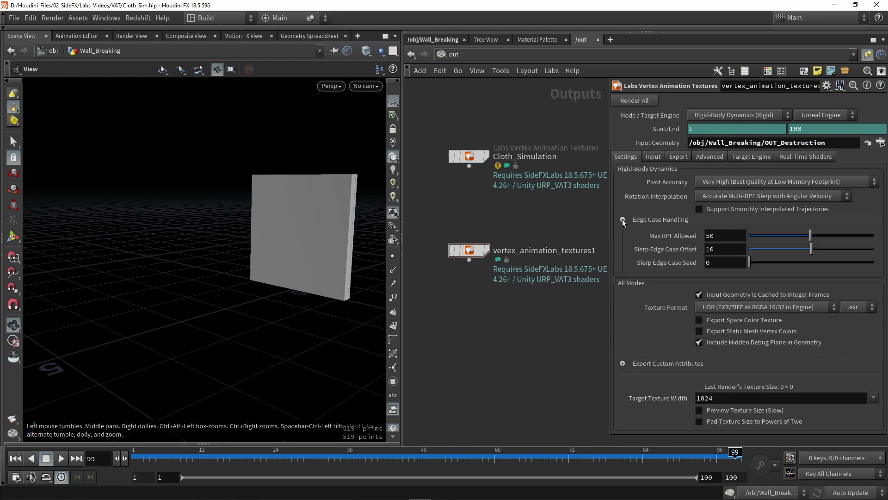
{"action": "left_click", "coordinate": [623, 219]}
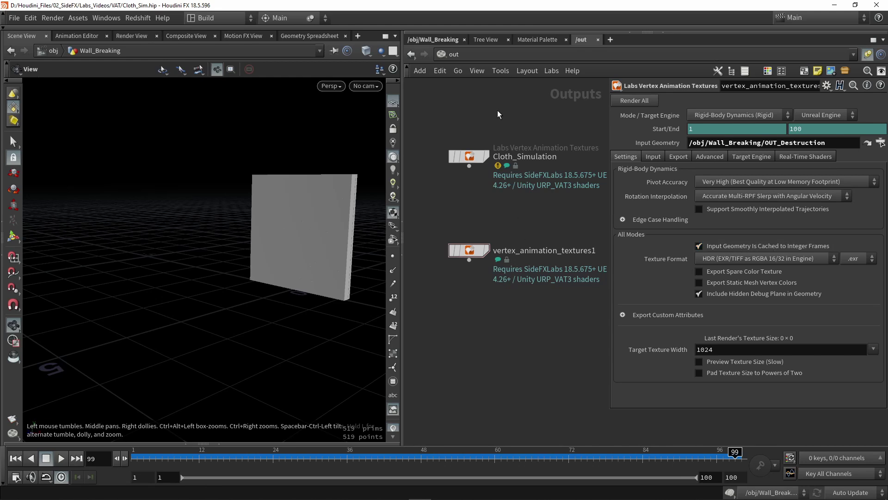
Add a File Cache node below OUT_Destruction in the Wall_Breaking network and remove it again
{"action": "left_click", "coordinate": [438, 38]}
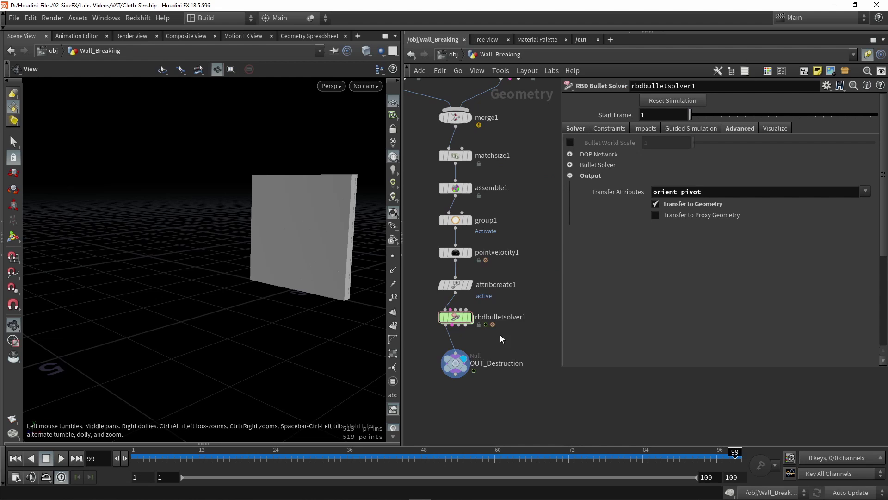
{"action": "key", "text": "Tab"}
{"action": "type", "text": "cach"}
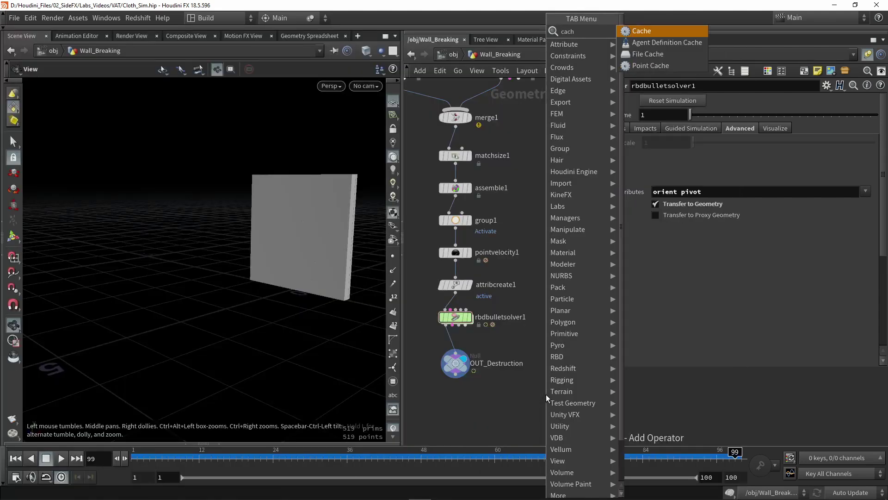
{"action": "left_click", "coordinate": [632, 55]}
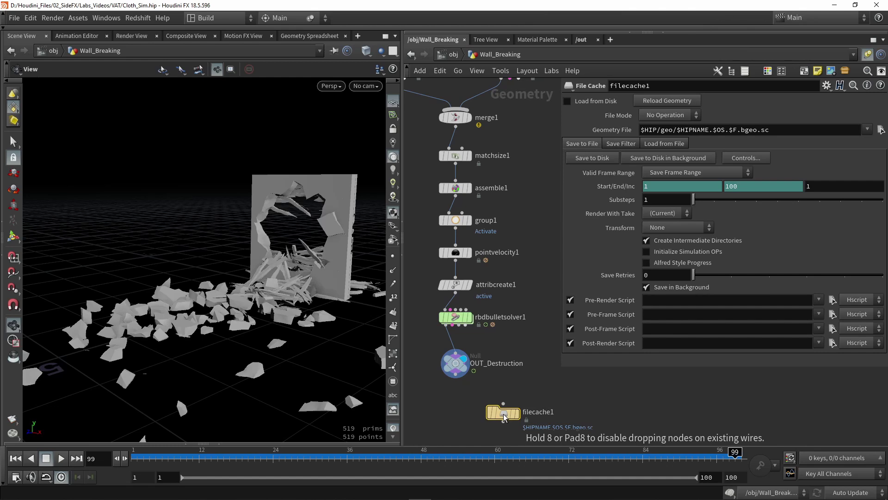
{"action": "left_click", "coordinate": [504, 417]}
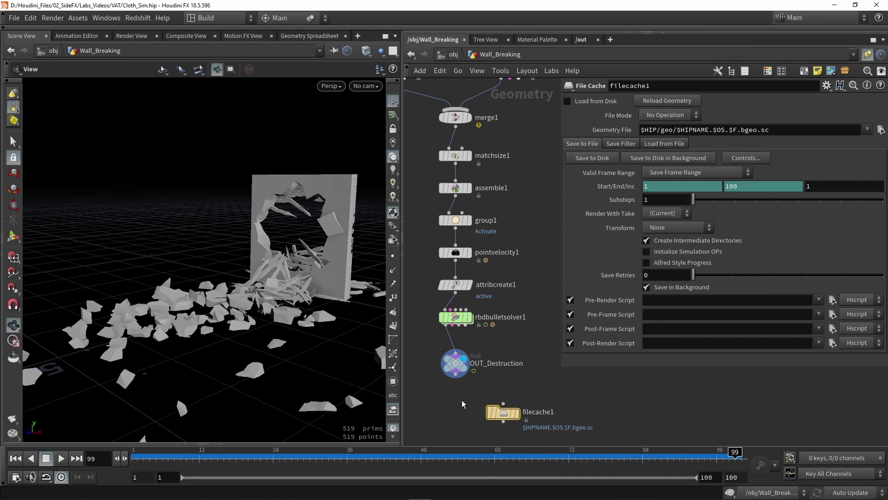
{"action": "left_click_drag", "start_coordinate": [460, 401], "coordinate": [558, 422]}
{"action": "key", "text": "Delete"}
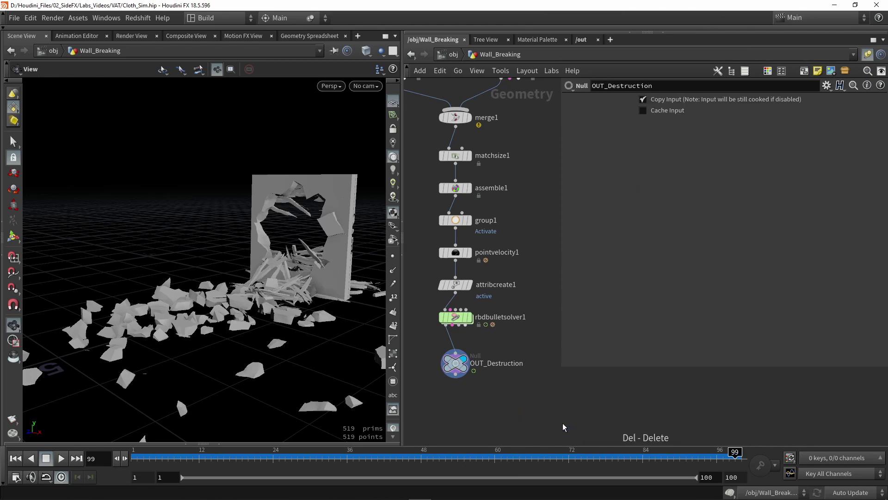
In the out network, turn off Input Geometry Is Cached to Integer Frames and review the texture format, custom attribute and input requirement settings
{"action": "left_click", "coordinate": [584, 39]}
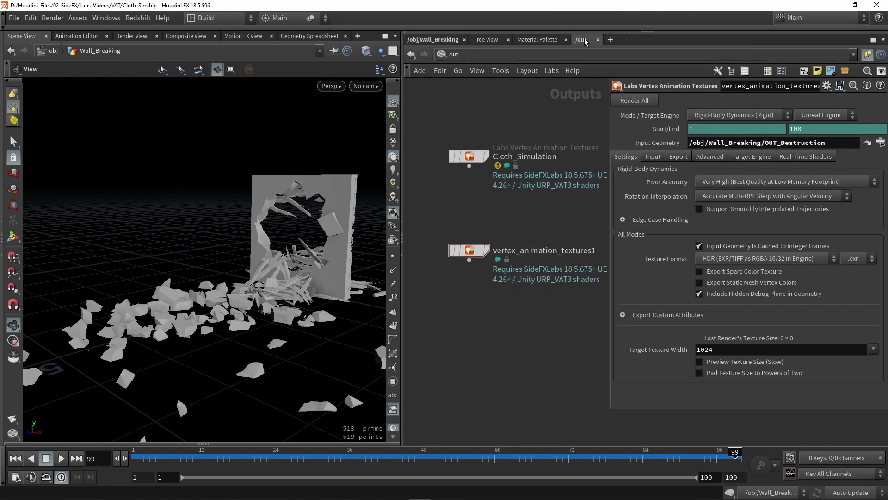
{"action": "left_click", "coordinate": [711, 247]}
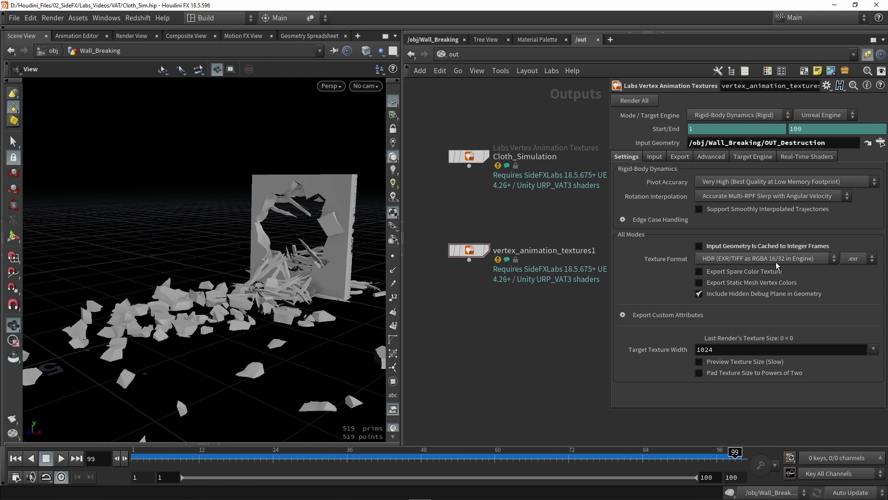
{"action": "left_click", "coordinate": [718, 262]}
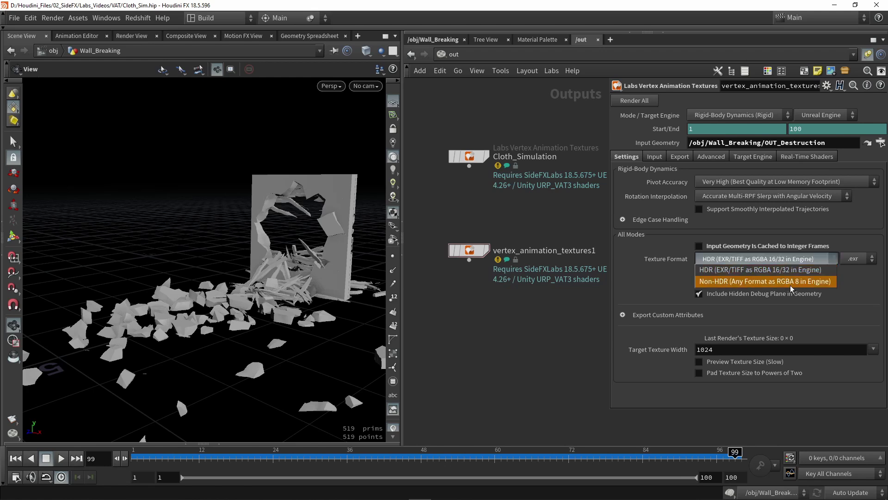
{"action": "left_click", "coordinate": [639, 281]}
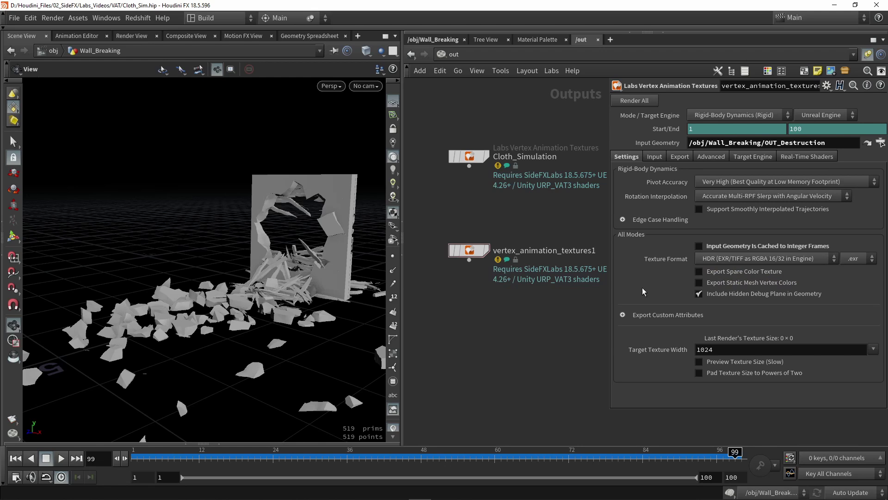
{"action": "left_click", "coordinate": [660, 314]}
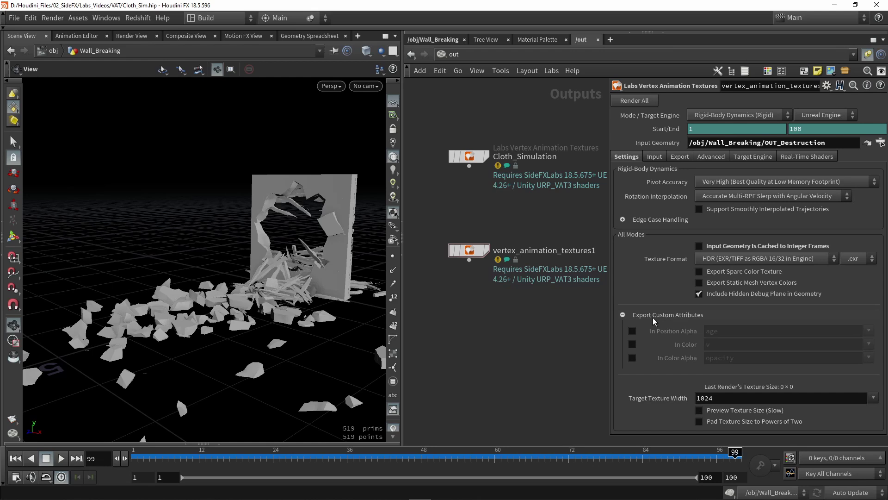
{"action": "left_click", "coordinate": [653, 319]}
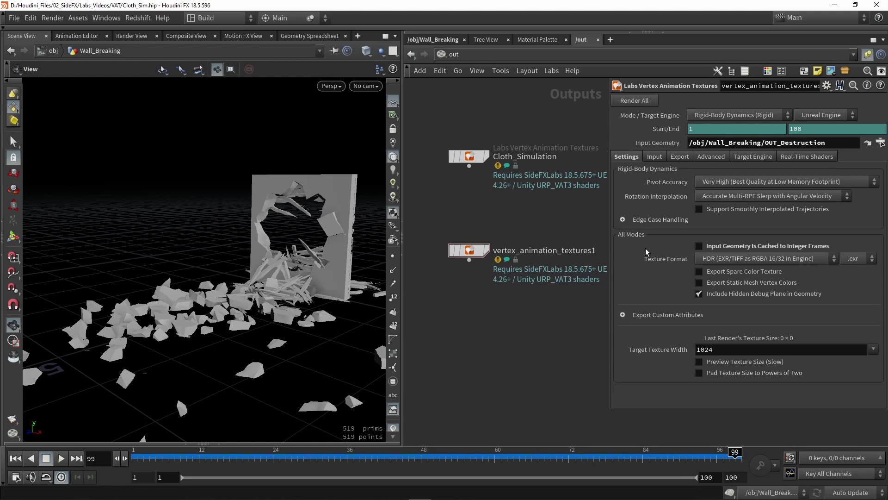
{"action": "left_click", "coordinate": [654, 159]}
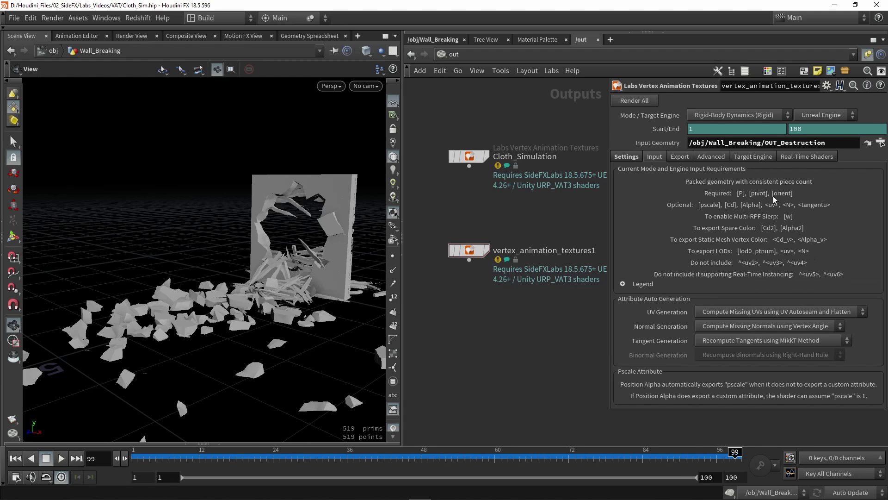
Set the texture node's export path to $HIP/export/Tutorial_RBD
{"action": "left_click", "coordinate": [679, 159]}
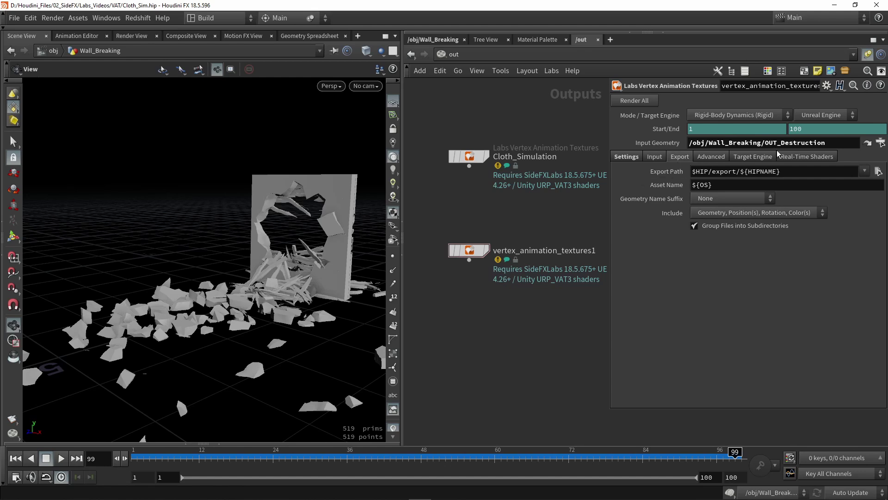
{"action": "left_click_drag", "start_coordinate": [793, 171], "coordinate": [739, 171]}
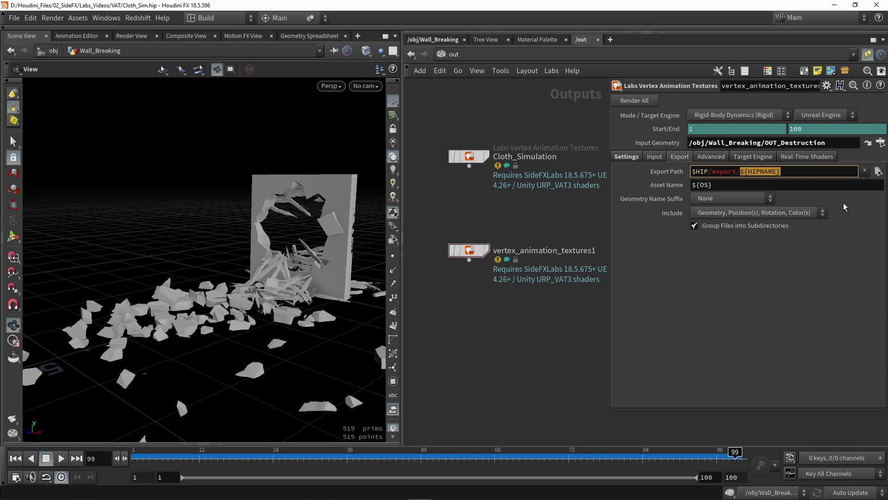
{"action": "type", "text": "Tut"}
{"action": "type", "text": "u"}
{"action": "type", "text": "rial_"}
{"action": "type", "text": "RBD"}
{"action": "left_click", "coordinate": [746, 190]}
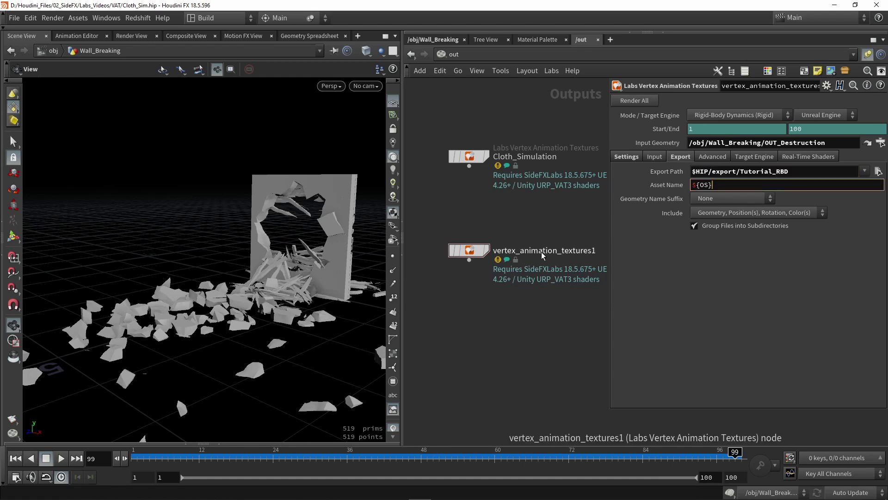
Rename the rigid-body vertex animation textures node to RBD_Simulation
{"action": "double_click", "coordinate": [518, 251]}
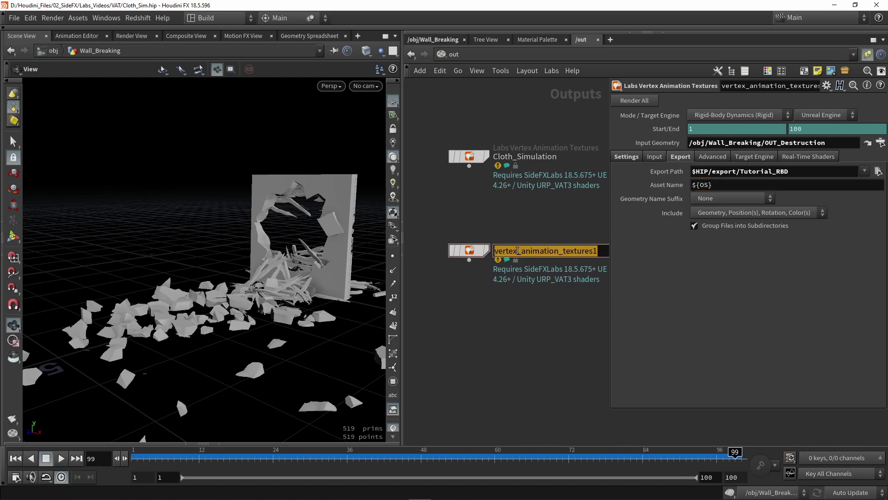
{"action": "type", "text": "RBD_Simulation"}
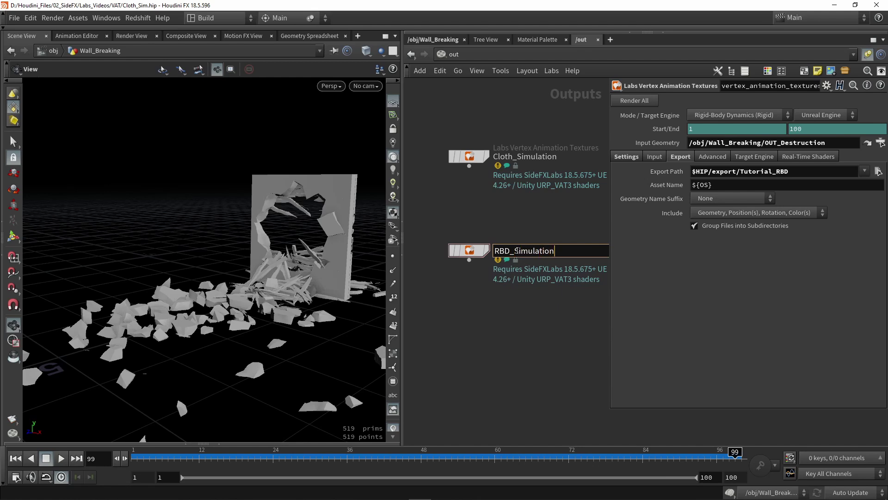
{"action": "key", "text": "Return"}
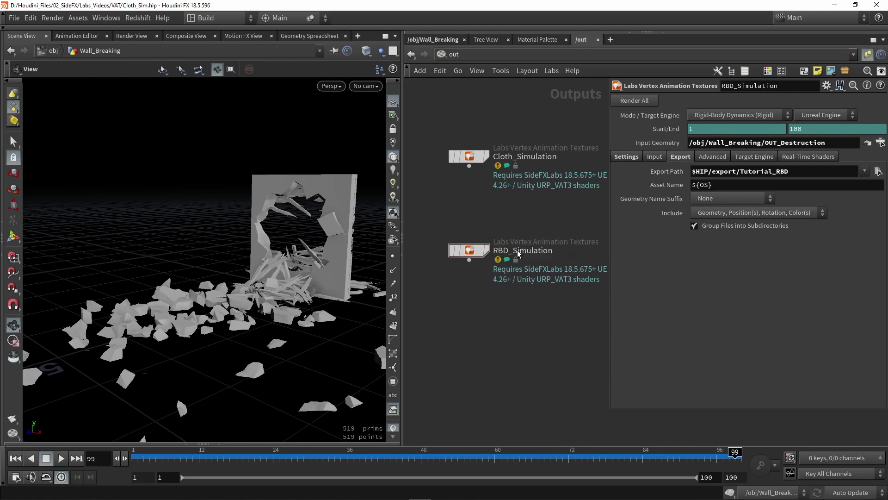
Examine the RBD_Simulation node's geometry name suffix, include, advanced, target engine and real-time shader options, ending on its general settings
{"action": "left_click", "coordinate": [715, 199]}
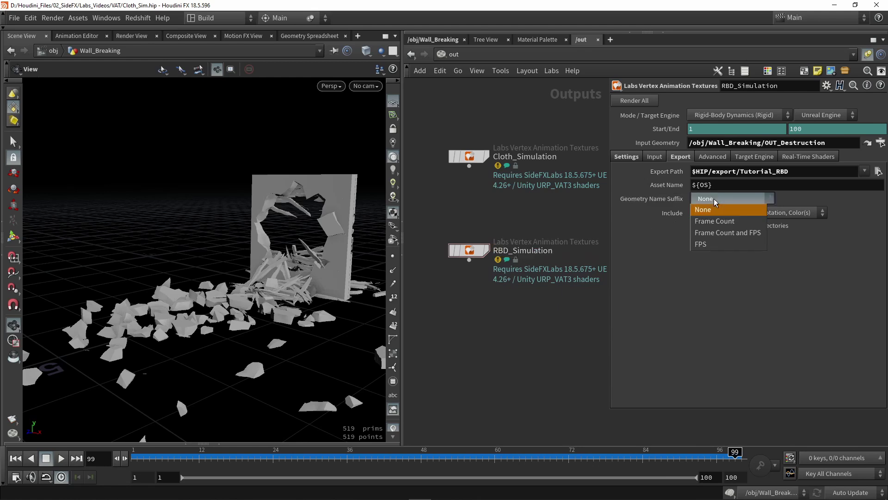
{"action": "left_click", "coordinate": [741, 307]}
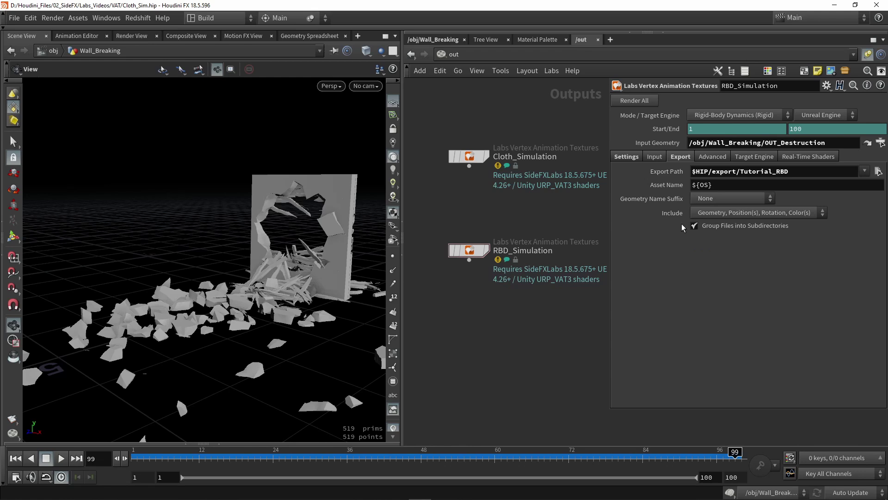
{"action": "left_click", "coordinate": [717, 213]}
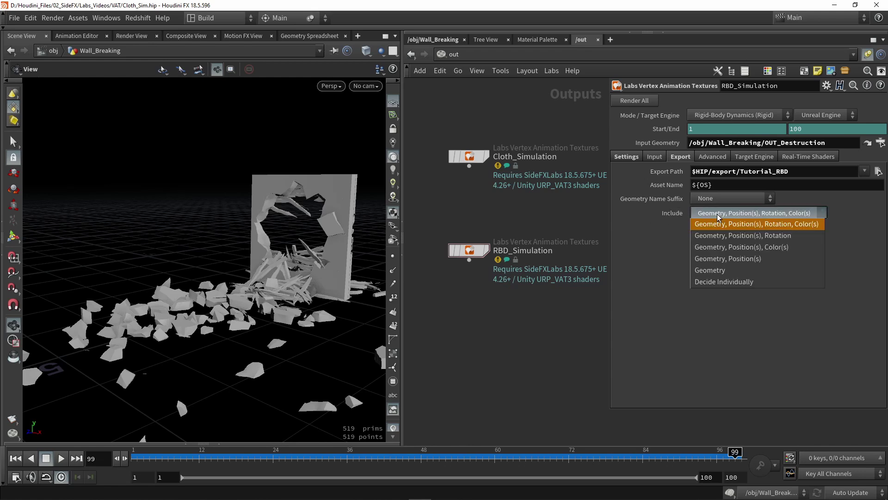
{"action": "left_click", "coordinate": [674, 315]}
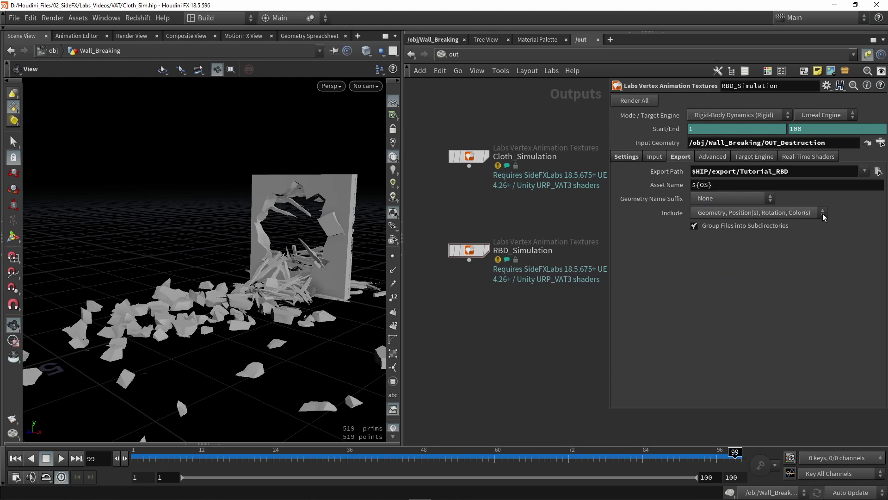
{"action": "left_click", "coordinate": [816, 212]}
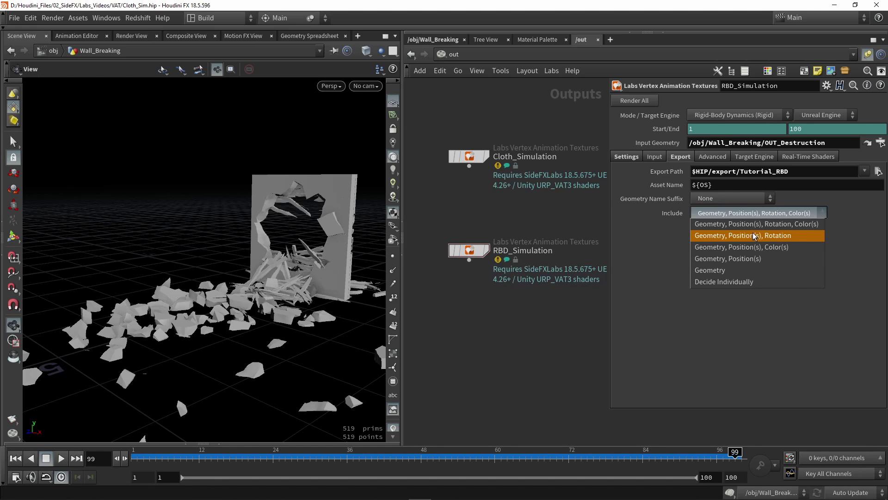
{"action": "left_click", "coordinate": [634, 246]}
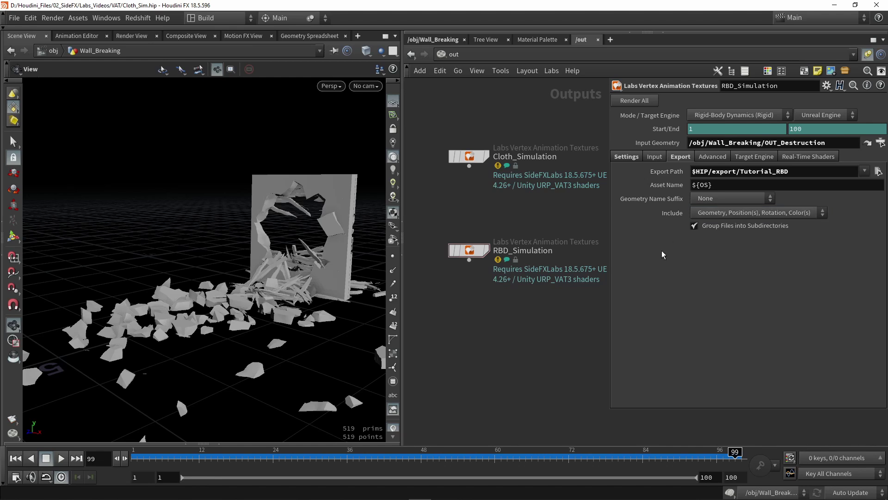
{"action": "left_click", "coordinate": [716, 159]}
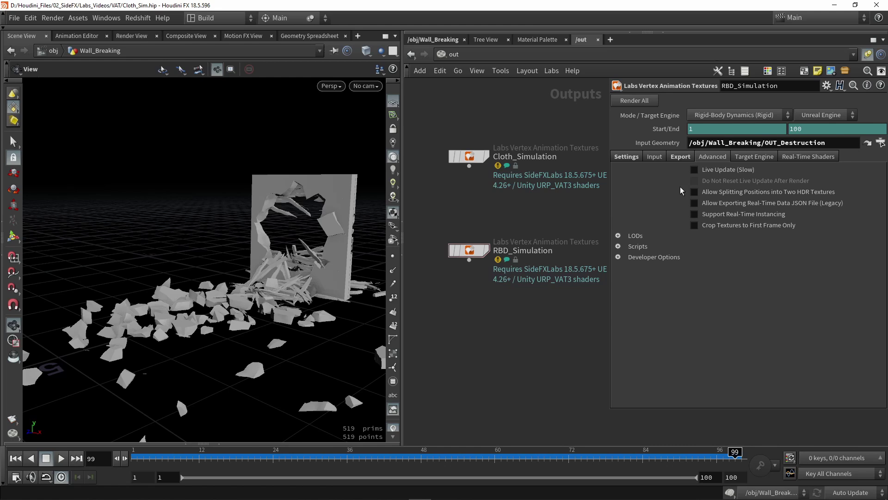
{"action": "left_click", "coordinate": [740, 157]}
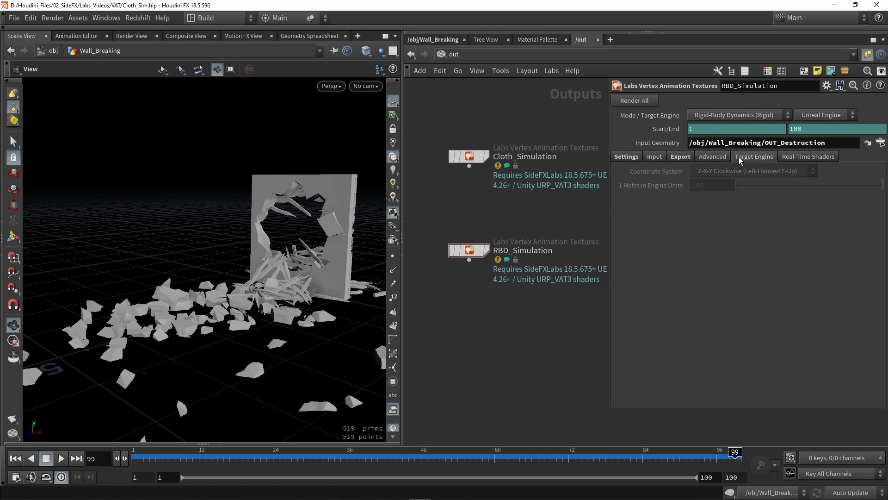
{"action": "left_click", "coordinate": [793, 157]}
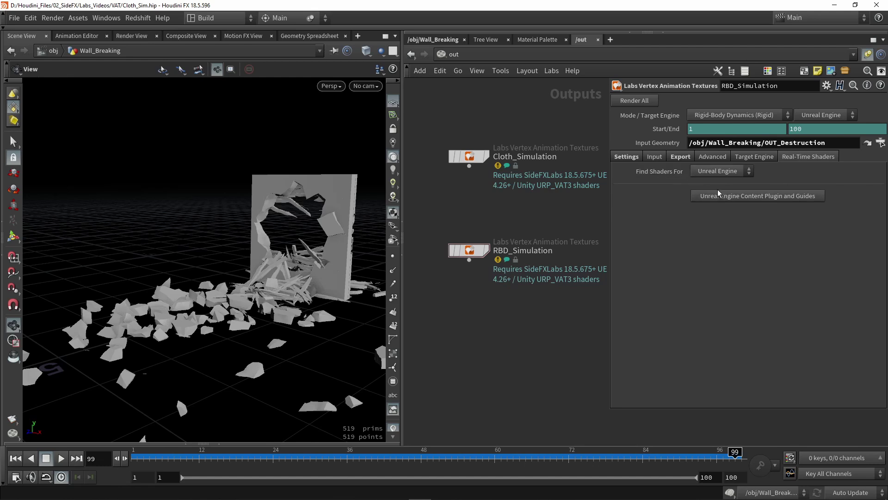
{"action": "left_click", "coordinate": [629, 156]}
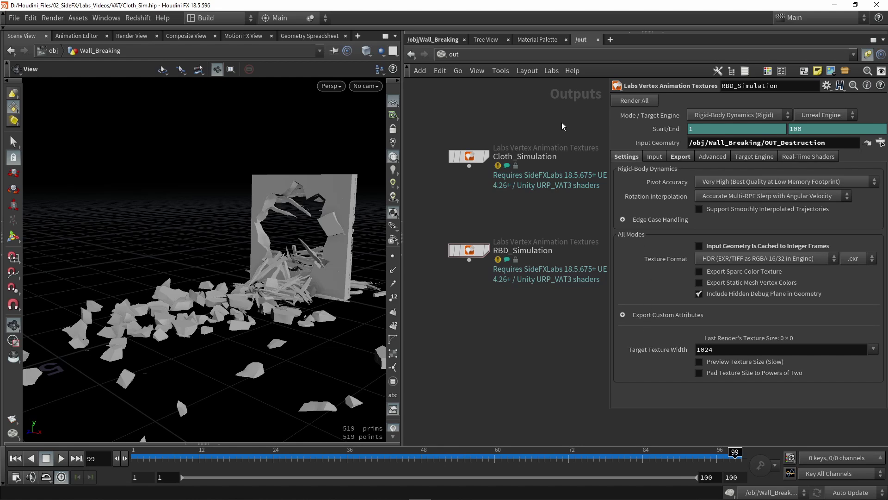
Render the RBD_Simulation vertex animation textures and check the exported files in the Tutorial_RBD geo and tex folders
{"action": "left_click", "coordinate": [630, 100]}
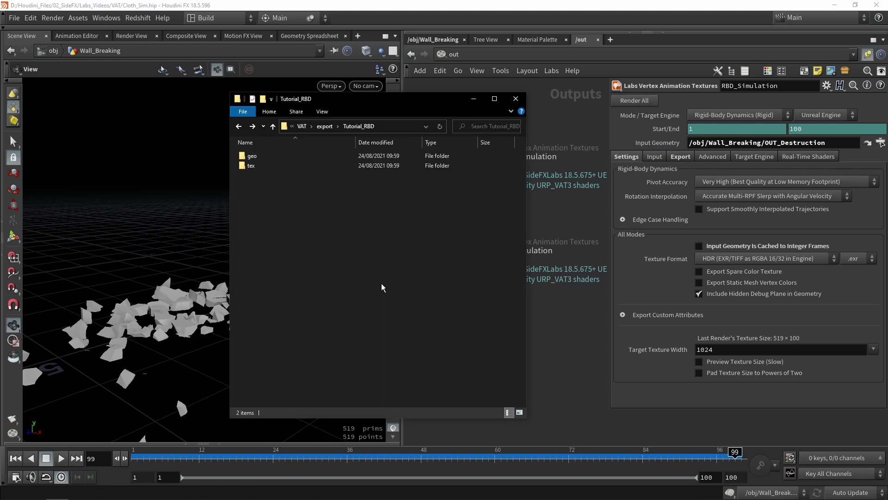
{"action": "double_click", "coordinate": [259, 156]}
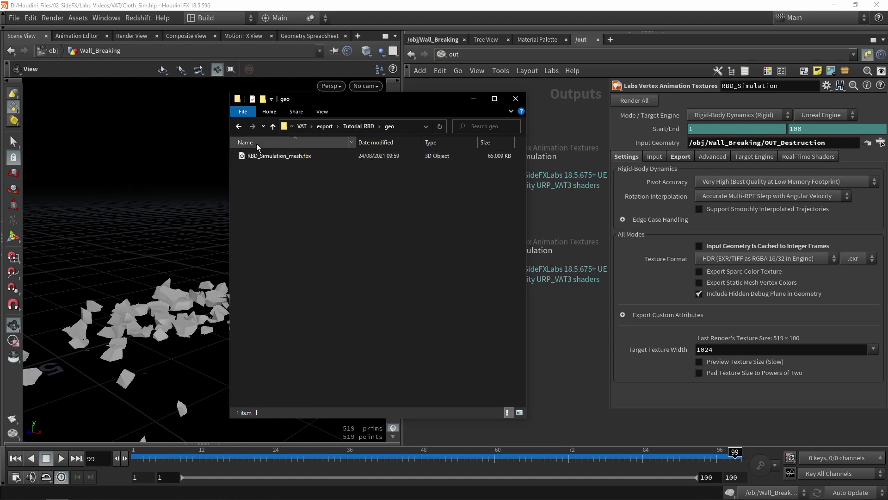
{"action": "left_click", "coordinate": [238, 126]}
{"action": "double_click", "coordinate": [274, 168]}
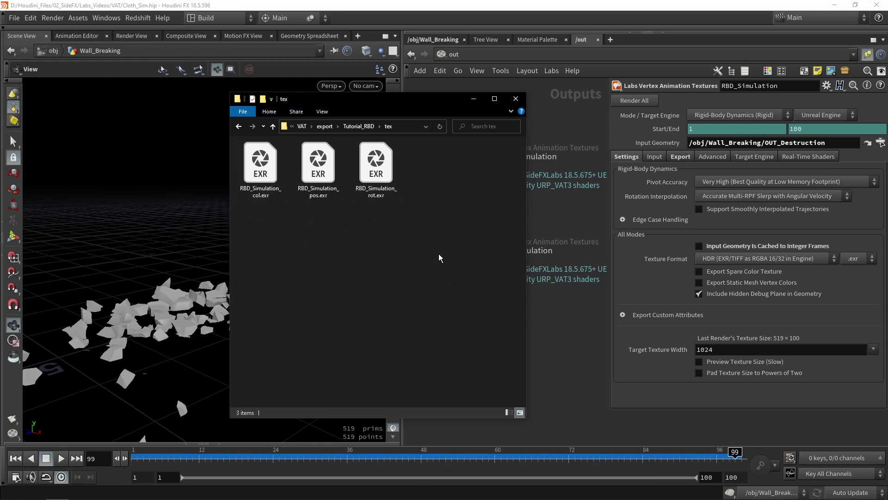
{"action": "left_click", "coordinate": [238, 126]}
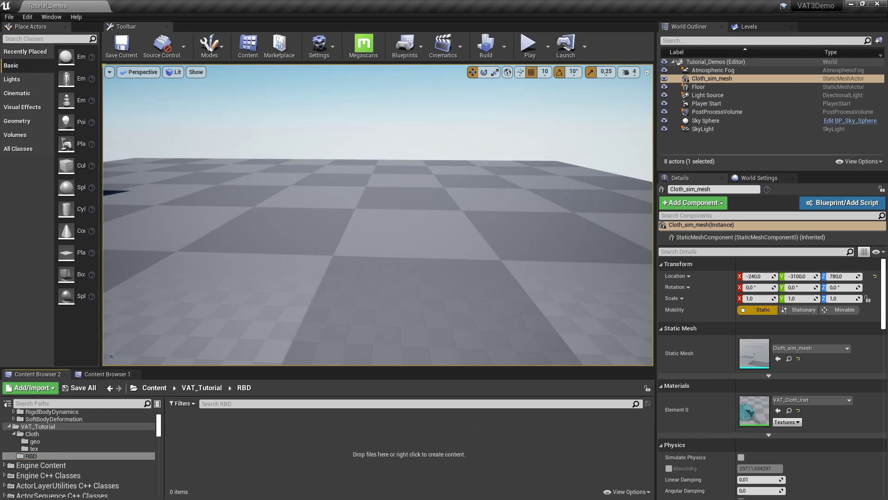
Switch to Unreal Editor and import the exported geo and tex folders into VAT_Tutorial/RBD, reviewing the FBX options and keeping Import Normals and Tangents
{"action": "left_click_drag", "start_coordinate": [887, 172], "coordinate": [593, 77]}
{"action": "mouse_move", "coordinate": [504, 210]}
{"action": "left_mouse_down"}
{"action": "mouse_move", "coordinate": [391, 134]}
{"action": "mouse_move", "coordinate": [482, 218]}
{"action": "mouse_move", "coordinate": [218, 440]}
{"action": "left_mouse_up"}
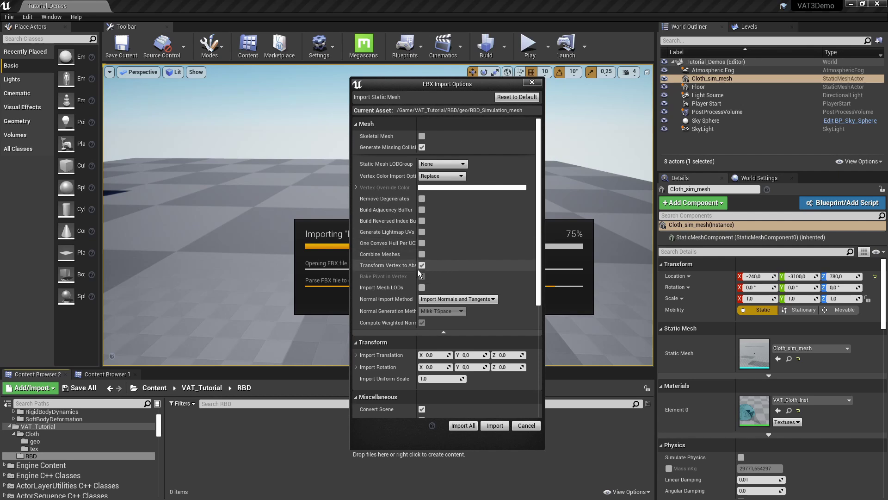
{"action": "left_click_drag", "start_coordinate": [417, 271], "coordinate": [463, 269]}
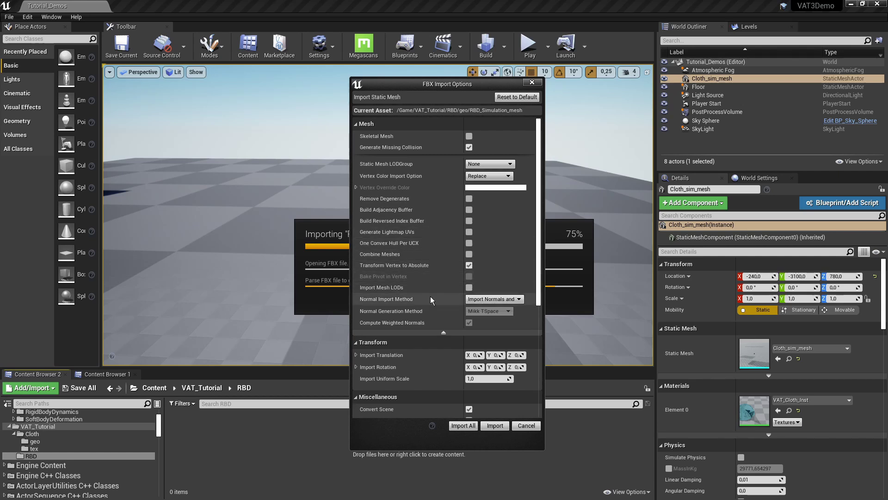
{"action": "left_click_drag", "start_coordinate": [463, 300], "coordinate": [421, 300]}
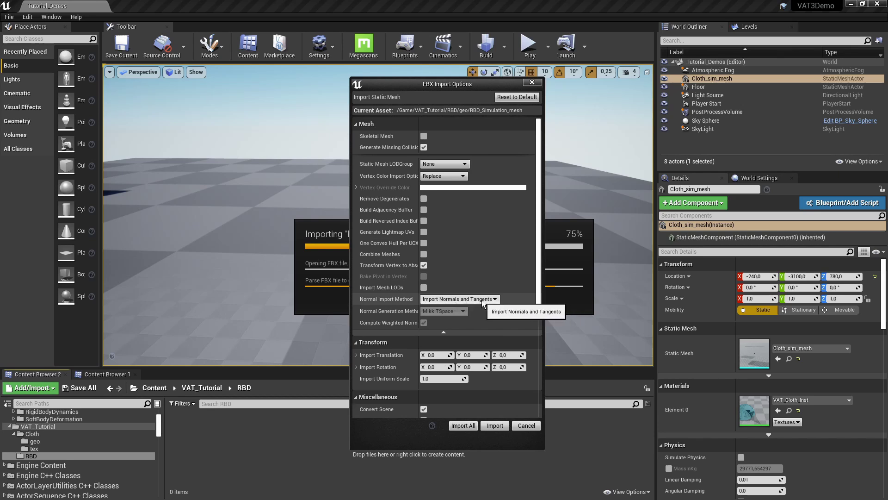
{"action": "scroll", "coordinate": [479, 282], "scroll_direction": "down", "scroll_amount": 4}
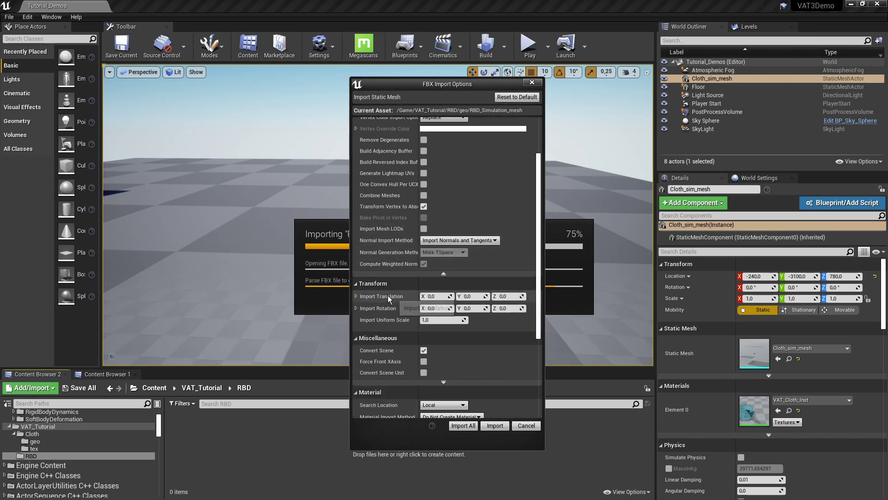
{"action": "scroll", "coordinate": [387, 299], "scroll_direction": "down", "scroll_amount": 4}
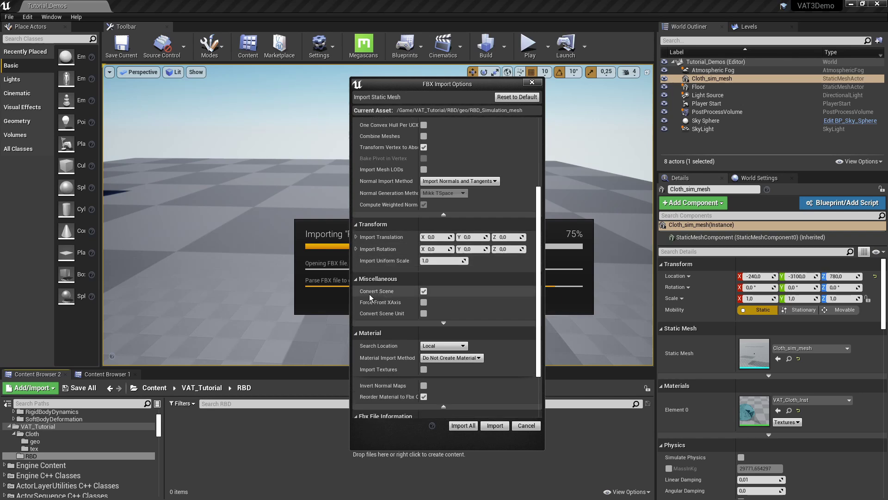
{"action": "scroll", "coordinate": [412, 299], "scroll_direction": "down", "scroll_amount": 3}
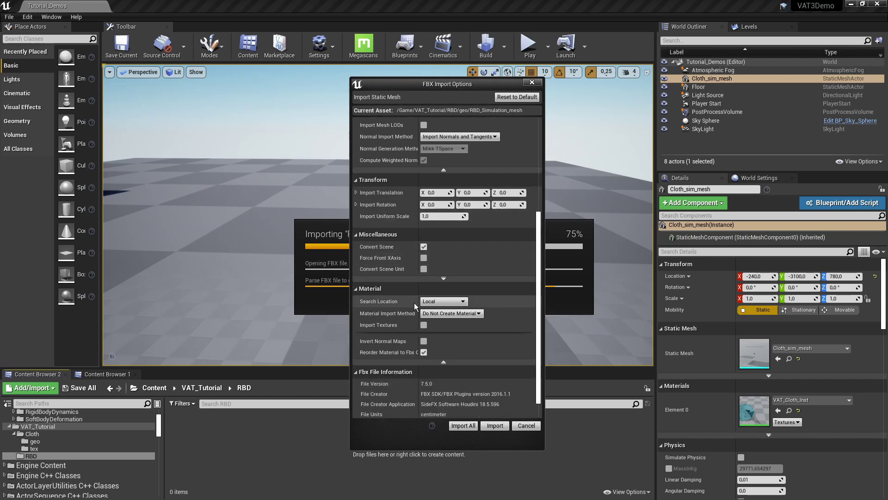
{"action": "scroll", "coordinate": [415, 303], "scroll_direction": "down", "scroll_amount": 1}
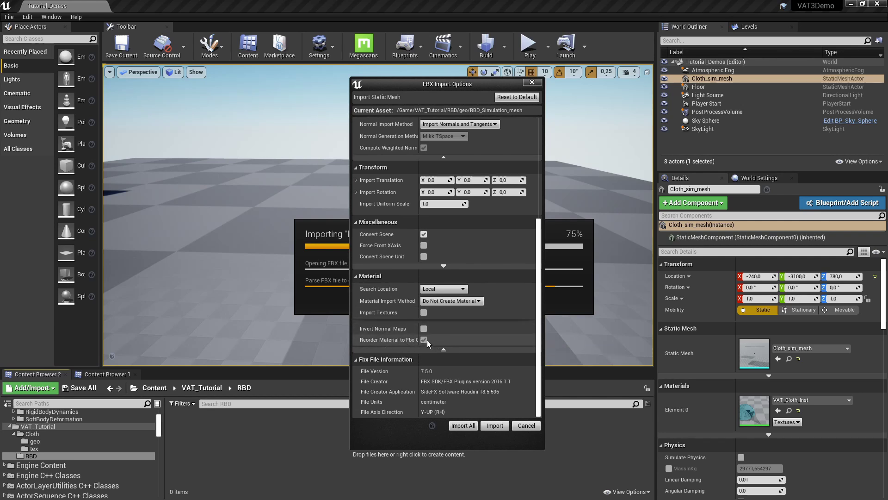
{"action": "scroll", "coordinate": [442, 327], "scroll_direction": "up", "scroll_amount": 3}
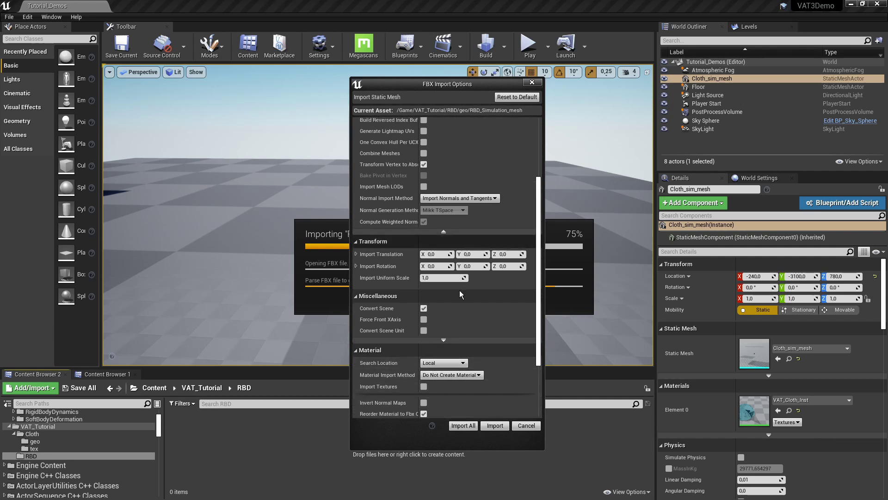
{"action": "scroll", "coordinate": [458, 293], "scroll_direction": "up", "scroll_amount": 4}
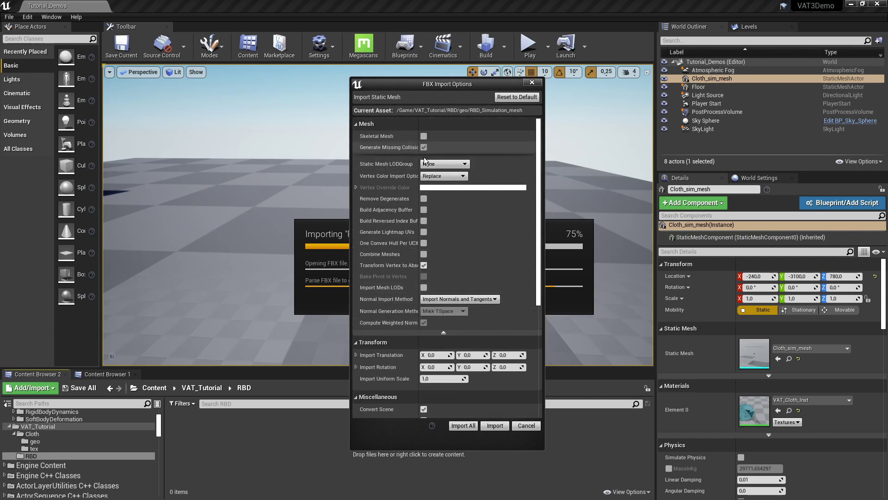
{"action": "left_click", "coordinate": [498, 426]}
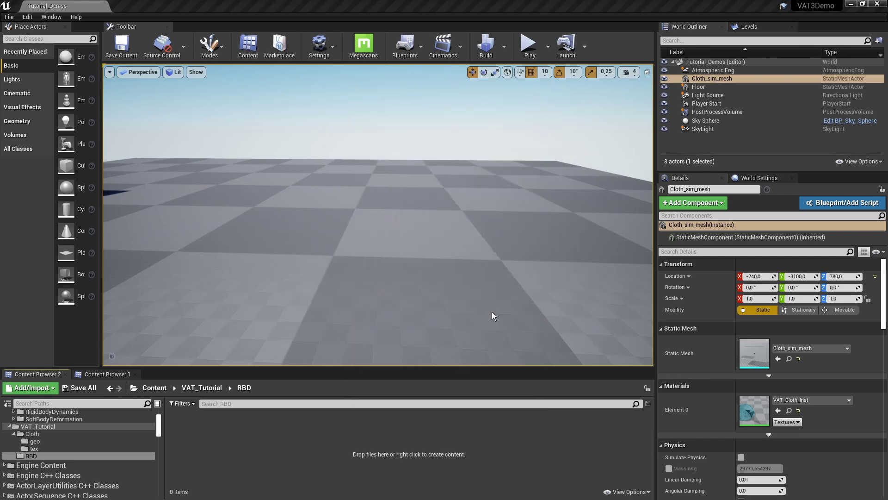
Place RBD_Simulation_mesh on the level floor at about X 50, Y 1210, Z 0 and inspect it up close from an angle
{"action": "left_click_drag", "start_coordinate": [216, 428], "coordinate": [525, 248]}
{"action": "key", "text": "f"}
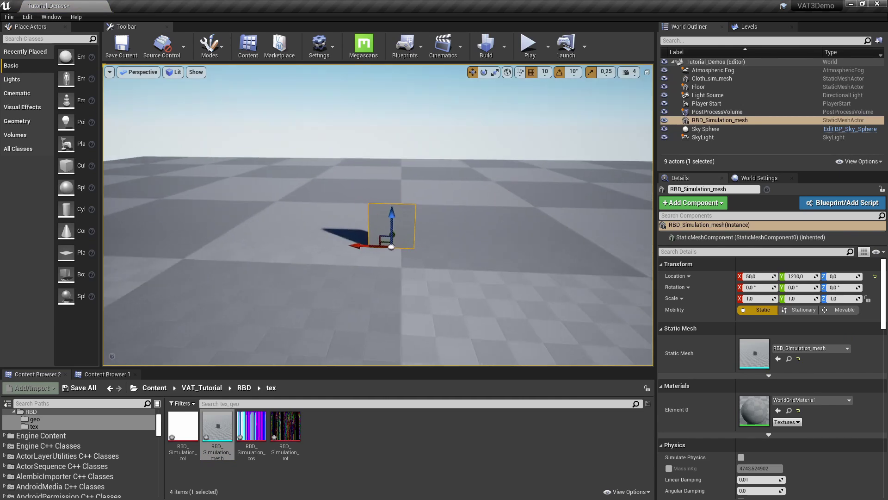
{"action": "right_click_drag", "start_coordinate": [384, 138], "coordinate": [308, 157]}
{"action": "key", "text": "w"}
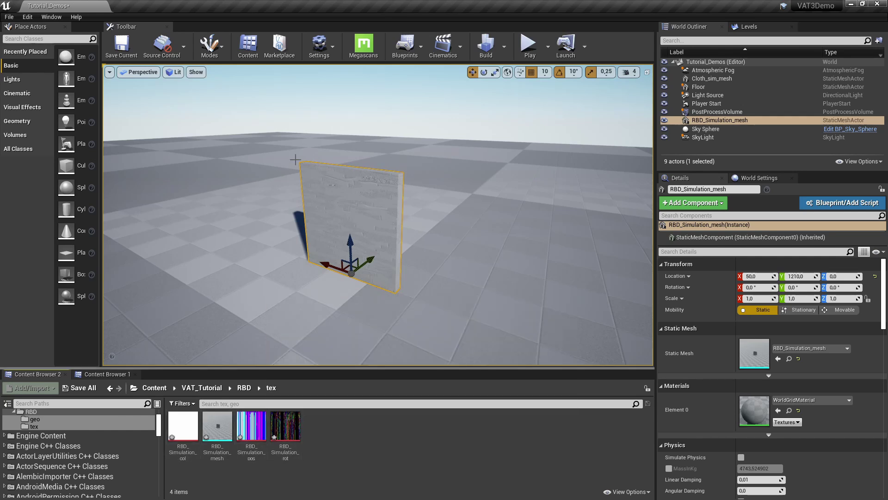
Create a new material named VAT_Wall in the VAT_Tutorial/RBD folder
{"action": "left_click", "coordinate": [43, 413]}
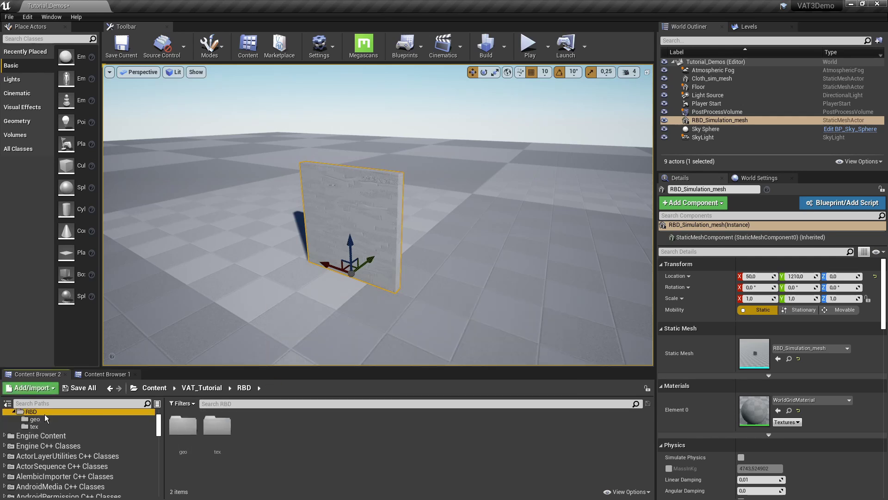
{"action": "scroll", "coordinate": [68, 440], "scroll_direction": "up", "scroll_amount": 3}
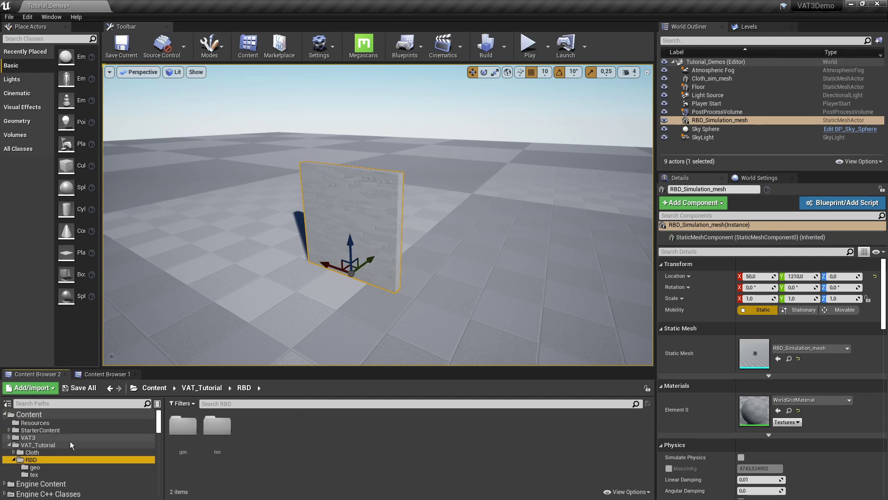
{"action": "right_click", "coordinate": [265, 442]}
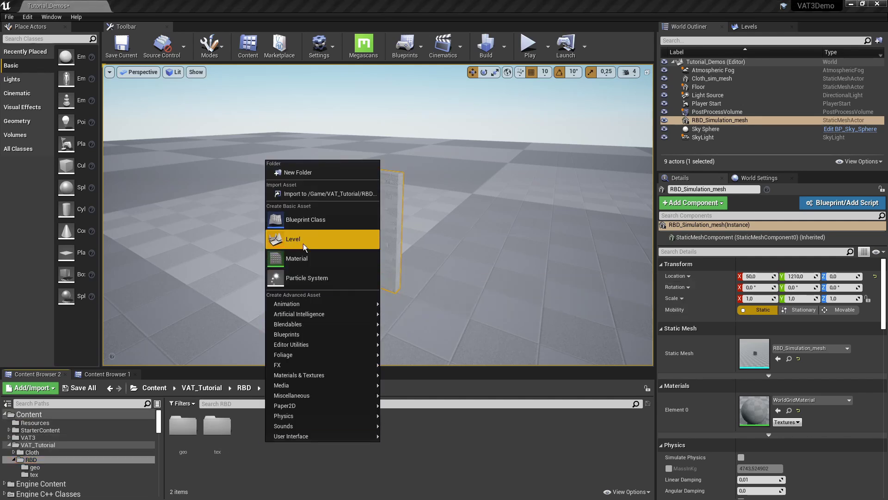
{"action": "left_click", "coordinate": [307, 258]}
{"action": "type", "text": "VA"}
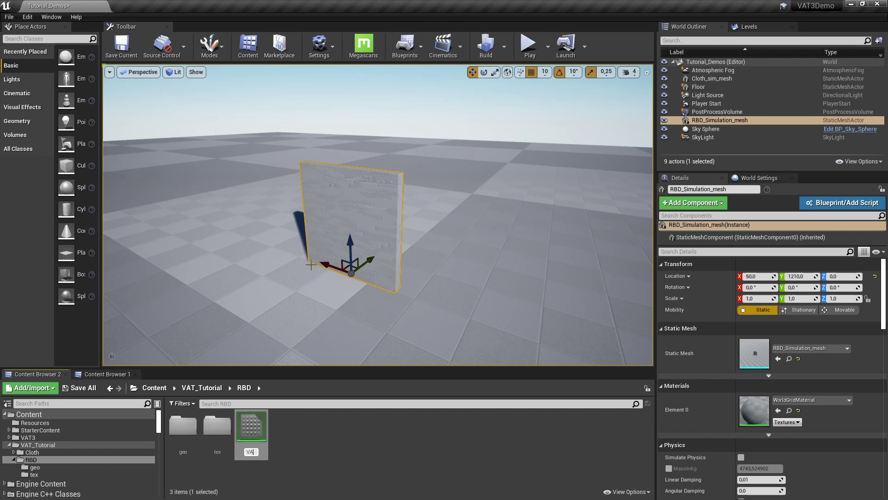
{"action": "type", "text": "T_Wall"}
{"action": "key", "text": "Return"}
Open VAT_Wall in a maximized material editor and add an MF_VAT_RigidBodyDynamics function node beside the main material node
{"action": "double_click", "coordinate": [251, 429]}
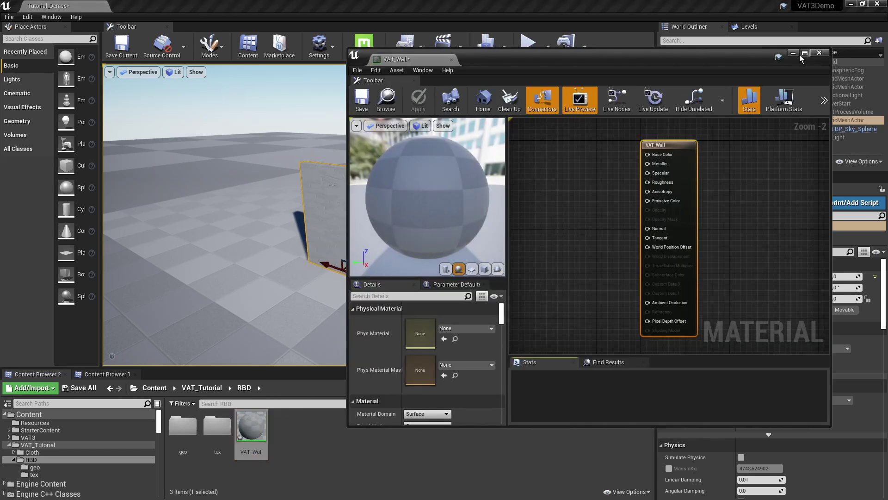
{"action": "left_click", "coordinate": [800, 54]}
{"action": "right_click_drag", "start_coordinate": [452, 176], "coordinate": [462, 213]}
{"action": "right_click", "coordinate": [462, 213]}
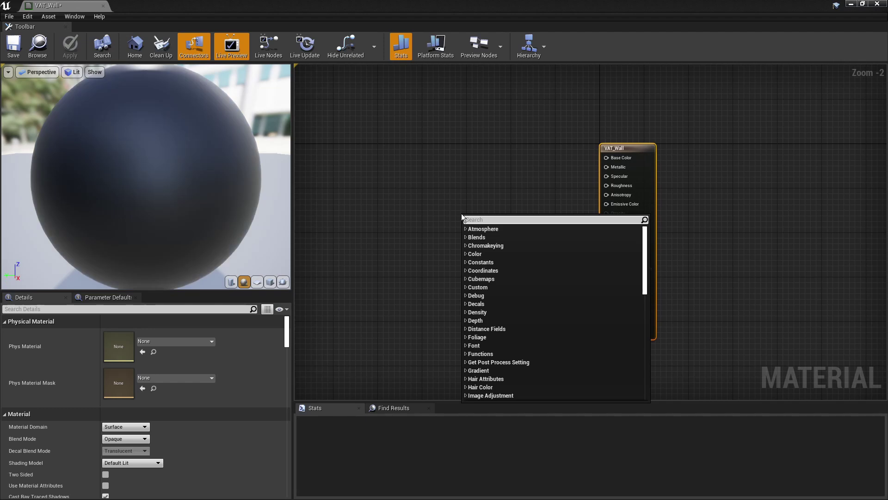
{"action": "type", "text": "sidef"}
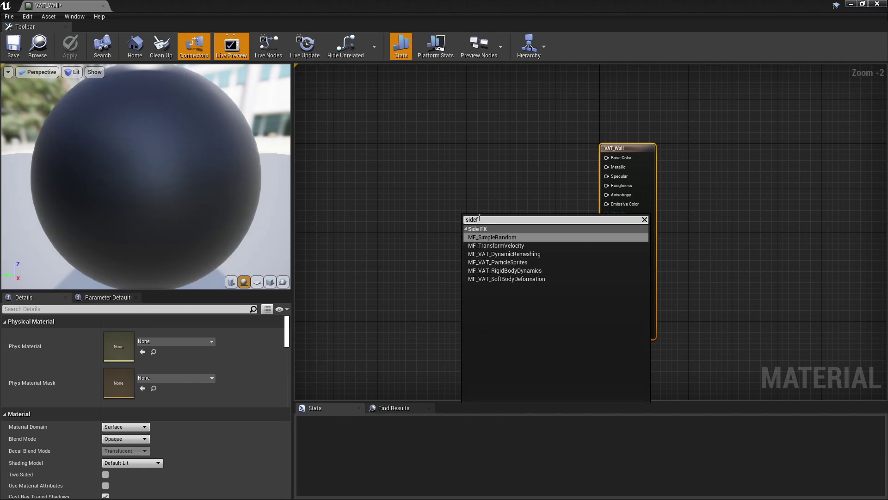
{"action": "left_click", "coordinate": [514, 270]}
{"action": "left_click_drag", "start_coordinate": [514, 213], "coordinate": [370, 162]}
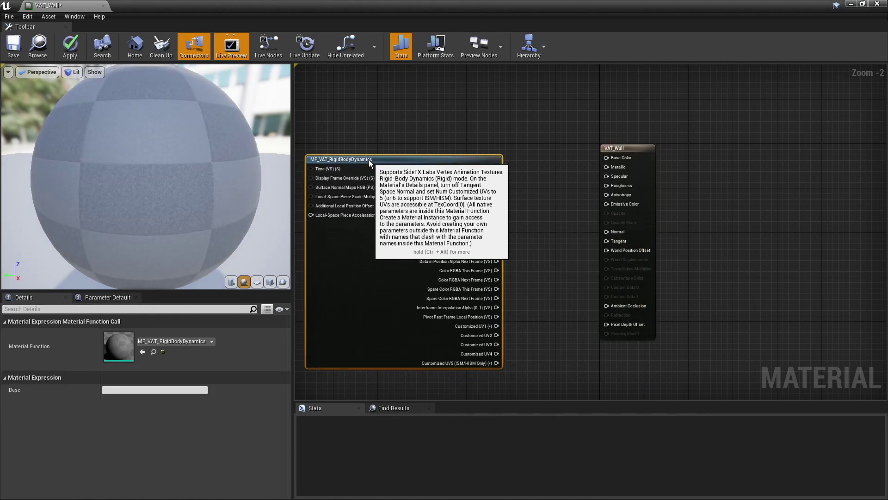
{"action": "right_click_drag", "start_coordinate": [400, 140], "coordinate": [440, 149]}
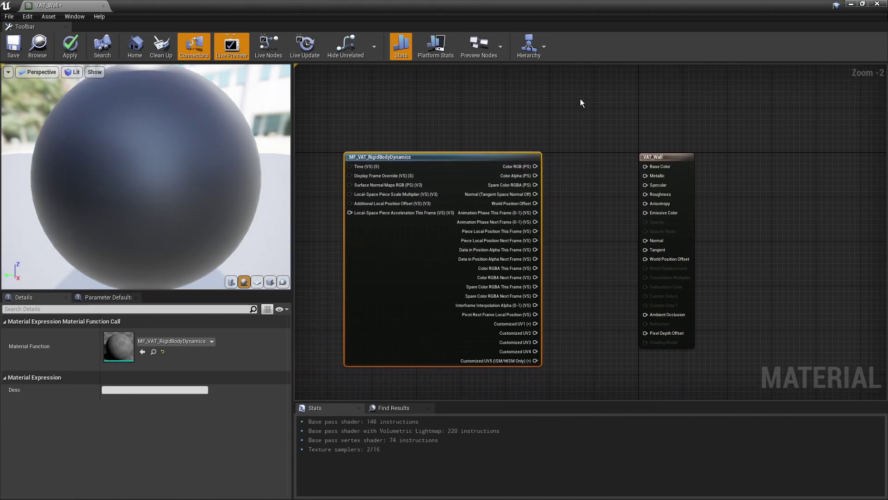
Connect the Normal output of MF_VAT_RigidBodyDynamics to the Normal input of the VAT_Wall material node
{"action": "left_click", "coordinate": [665, 157]}
{"action": "left_click", "coordinate": [608, 202]}
{"action": "right_click_drag", "start_coordinate": [566, 171], "coordinate": [503, 141]}
{"action": "left_click", "coordinate": [415, 129]}
{"action": "scroll", "coordinate": [502, 166], "scroll_direction": "up", "scroll_amount": 2}
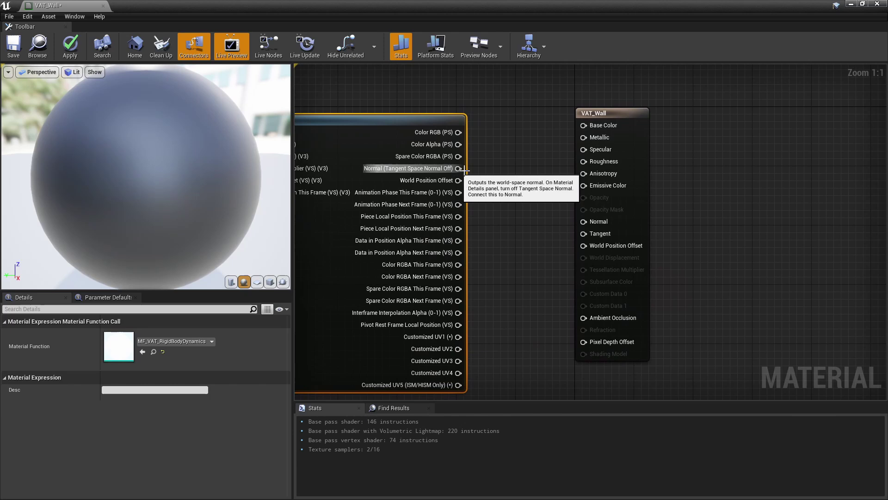
{"action": "left_click_drag", "start_coordinate": [458, 168], "coordinate": [584, 221]}
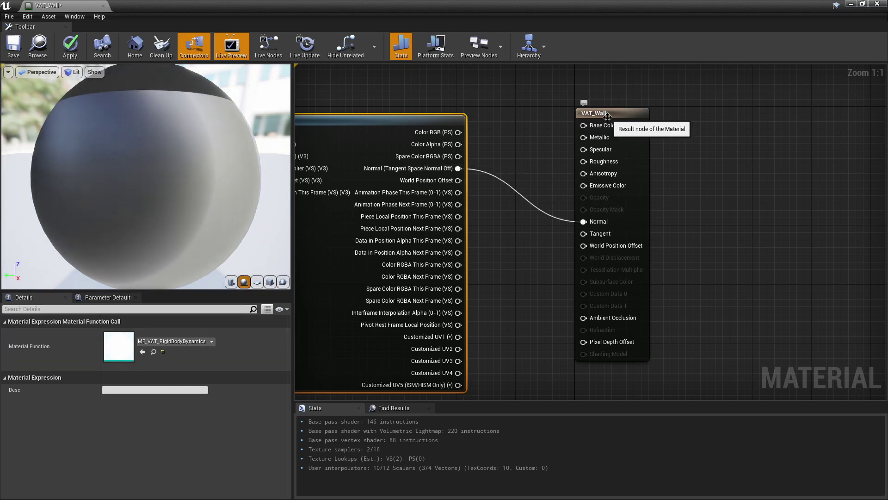
Turn off Tangent Space Normal in the VAT_Wall material's properties
{"action": "left_click", "coordinate": [577, 112]}
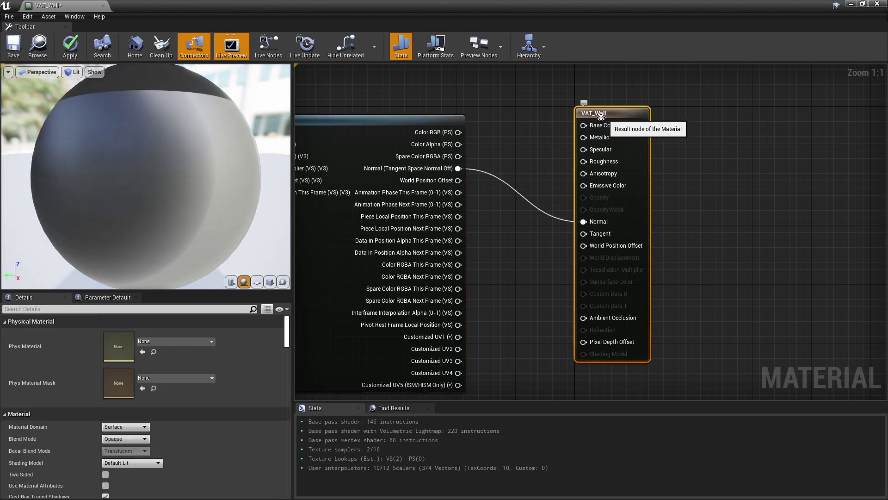
{"action": "left_click", "coordinate": [75, 308]}
{"action": "type", "text": "tan"}
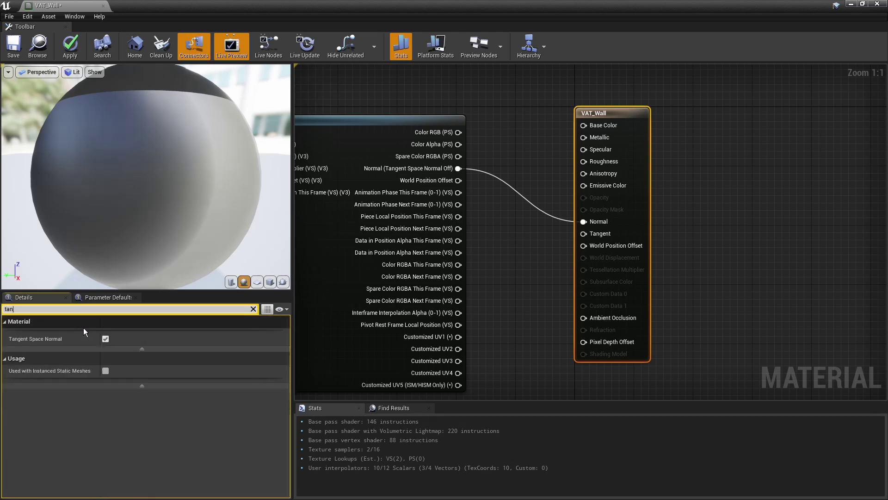
{"action": "left_click", "coordinate": [105, 340]}
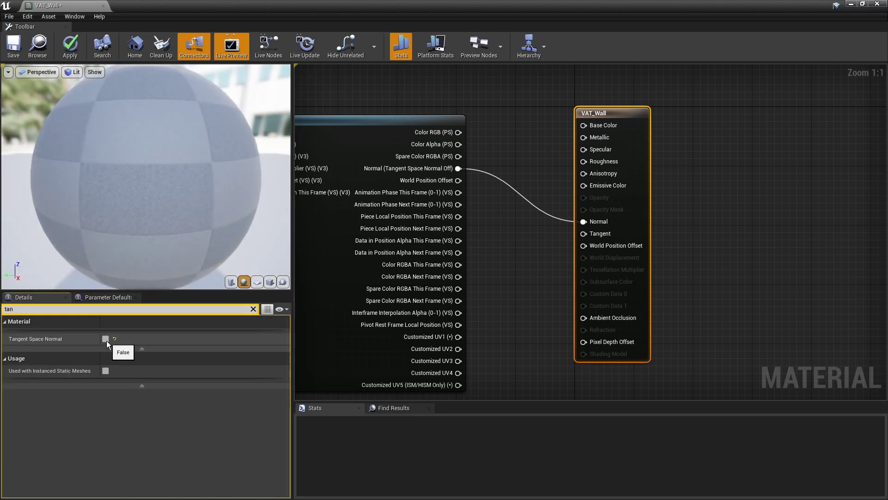
{"action": "left_click", "coordinate": [254, 309]}
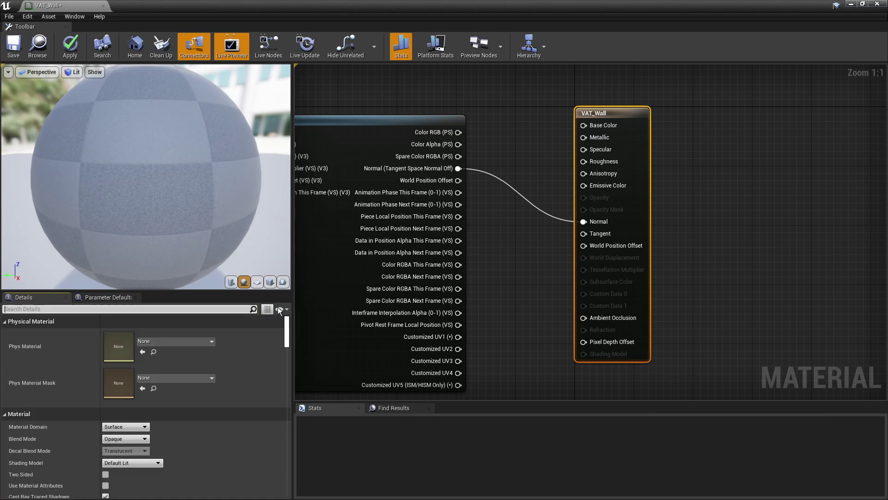
Connect the function node's World Position Offset output to the material's World Position Offset input
{"action": "left_click", "coordinate": [519, 290]}
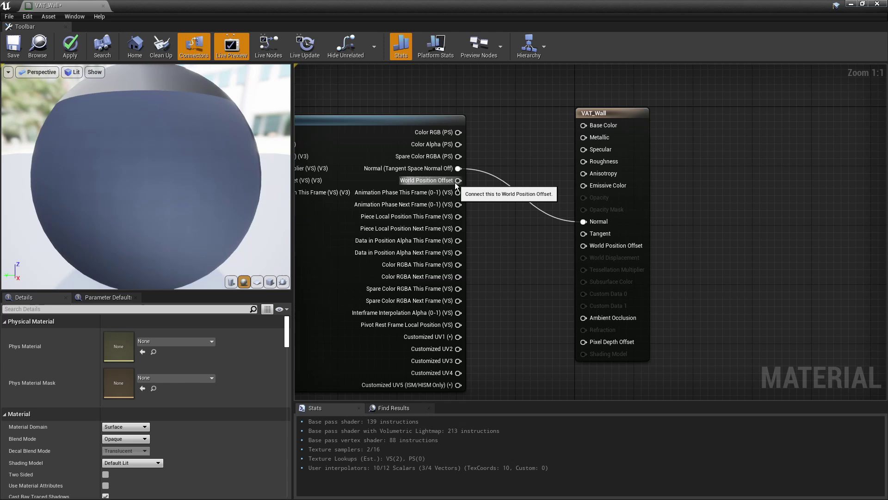
{"action": "left_click_drag", "start_coordinate": [456, 183], "coordinate": [588, 246]}
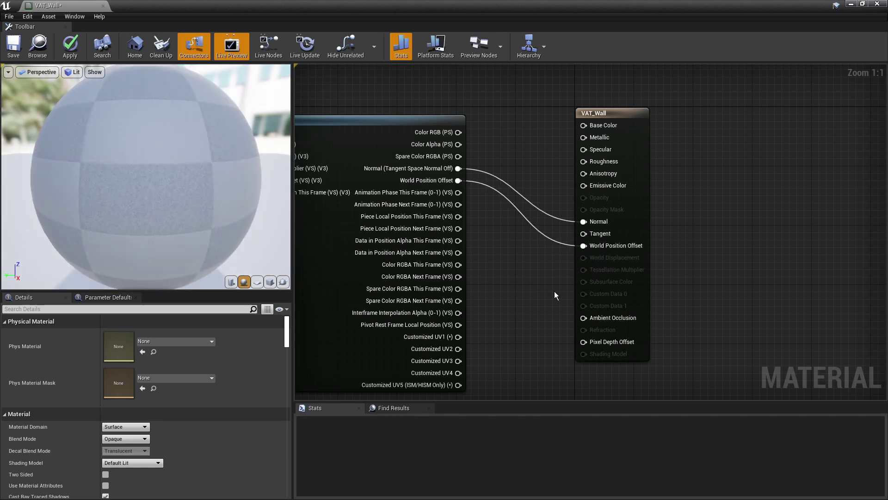
{"action": "right_click_drag", "start_coordinate": [556, 295], "coordinate": [545, 246]}
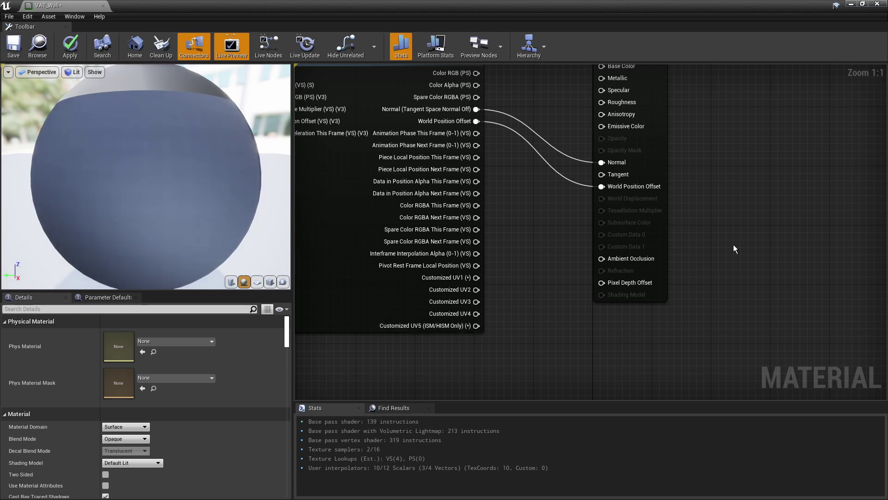
Set the VAT_Wall material's Num Customized UVs to 5
{"action": "left_click", "coordinate": [667, 294]}
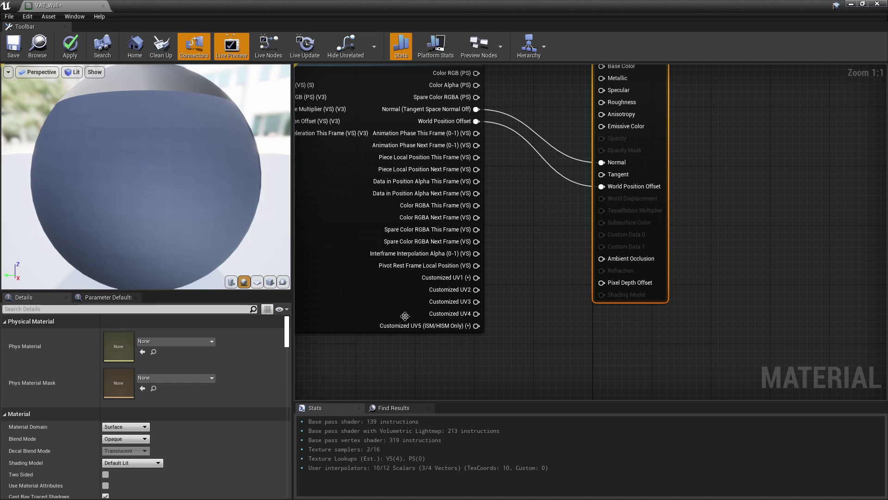
{"action": "scroll", "coordinate": [143, 398], "scroll_direction": "down", "scroll_amount": 7}
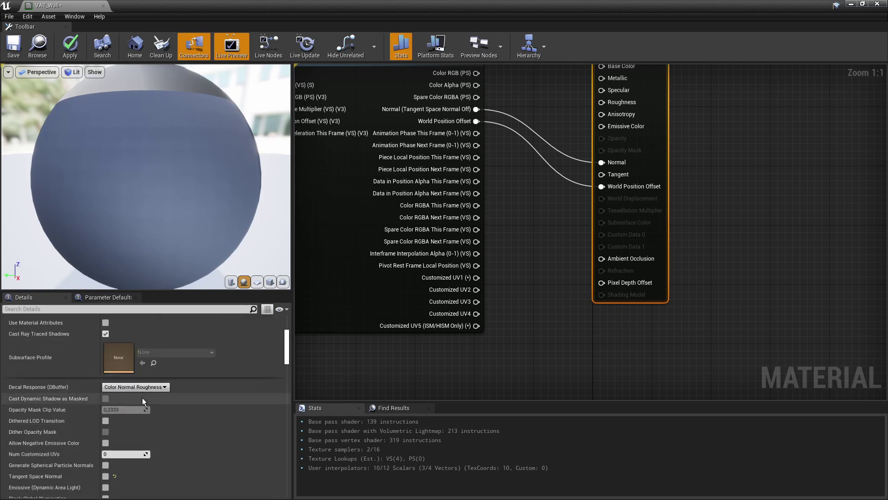
{"action": "scroll", "coordinate": [143, 398], "scroll_direction": "down", "scroll_amount": 5}
{"action": "mouse_move", "coordinate": [41, 379]}
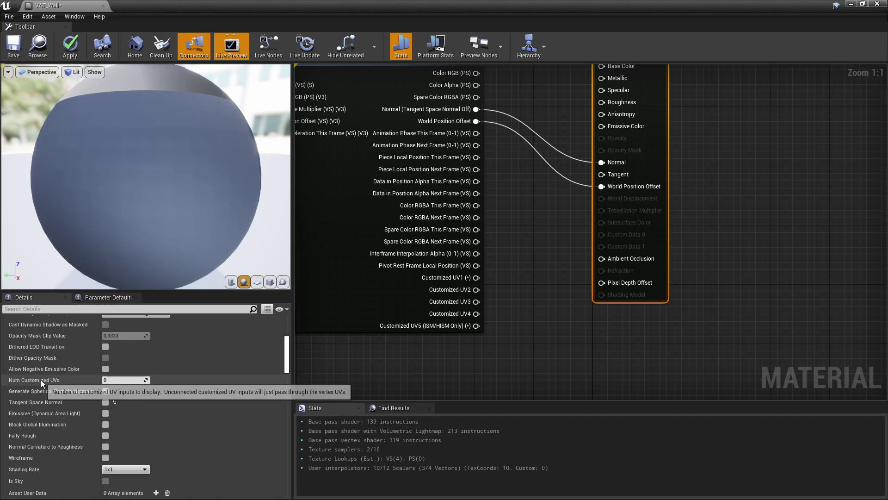
{"action": "scroll", "coordinate": [102, 393], "scroll_direction": "down", "scroll_amount": 4}
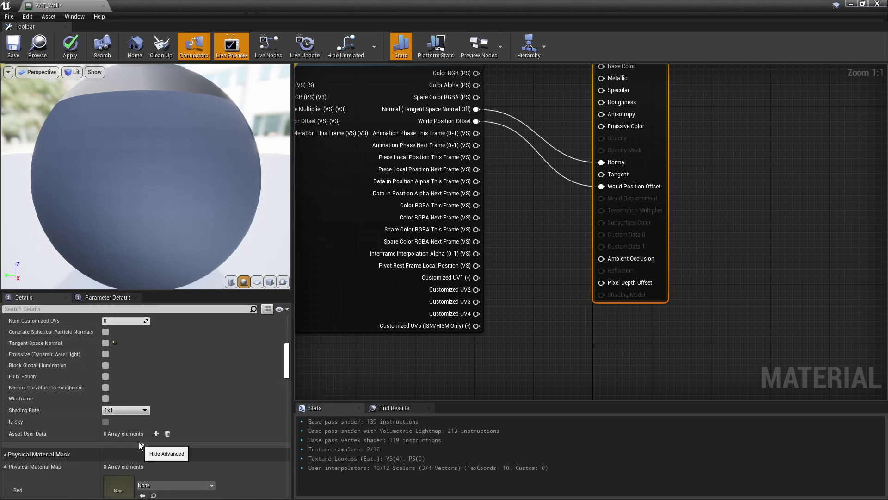
{"action": "scroll", "coordinate": [121, 398], "scroll_direction": "up", "scroll_amount": 5}
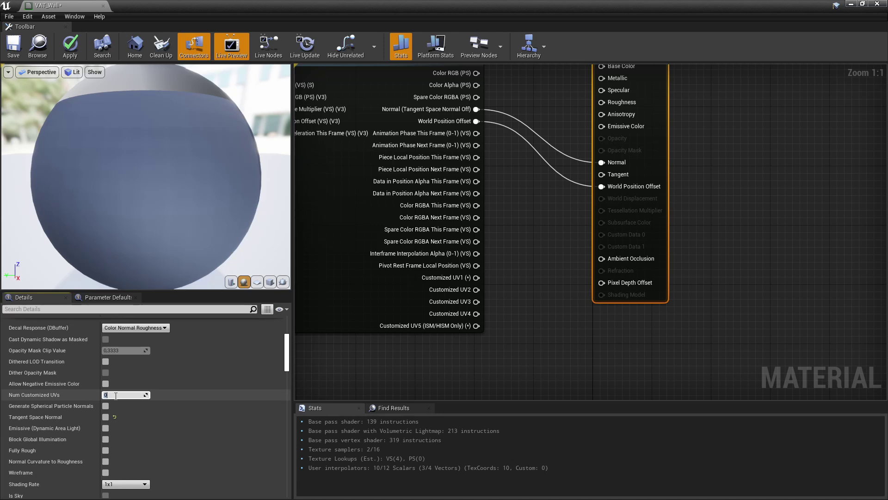
{"action": "type", "text": "5"}
{"action": "key", "text": "Return"}
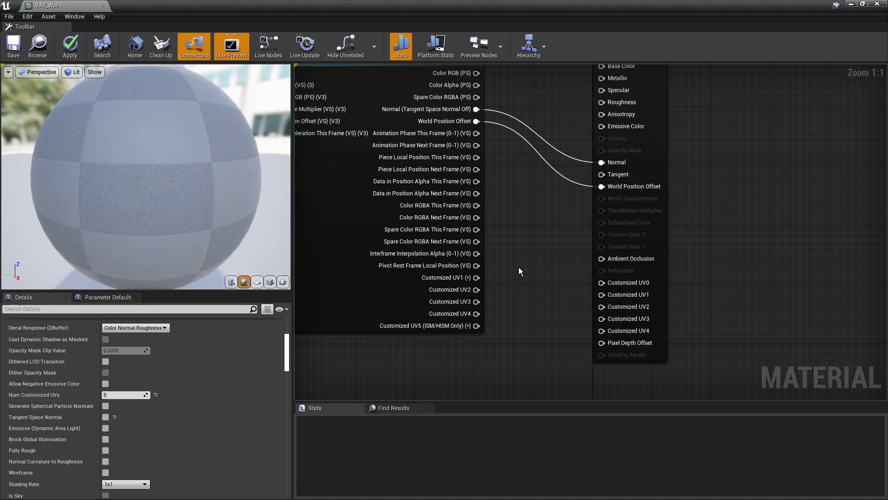
Connect the function node's Customized UV1, UV2, UV3 and UV4 outputs to the matching Customized UV inputs of VAT_Wall
{"action": "right_click_drag", "start_coordinate": [573, 305], "coordinate": [567, 283]}
{"action": "scroll", "coordinate": [550, 283], "scroll_direction": "up", "scroll_amount": 1}
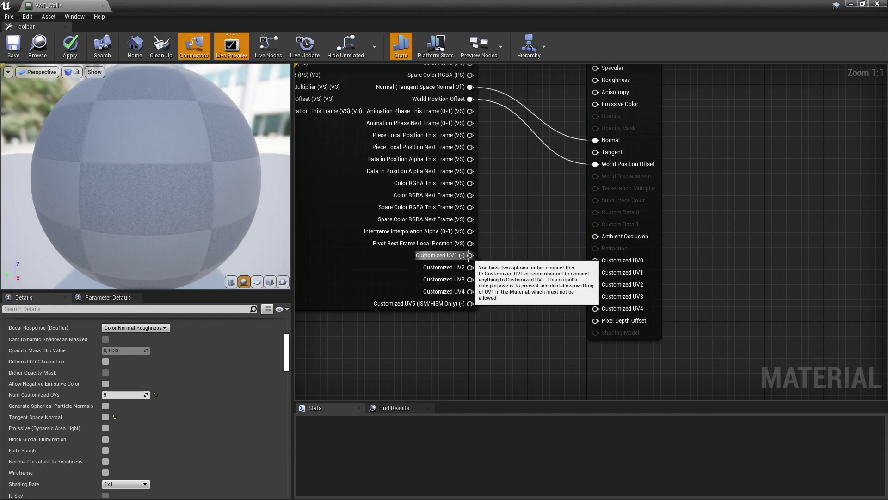
{"action": "left_click_drag", "start_coordinate": [466, 257], "coordinate": [597, 273]}
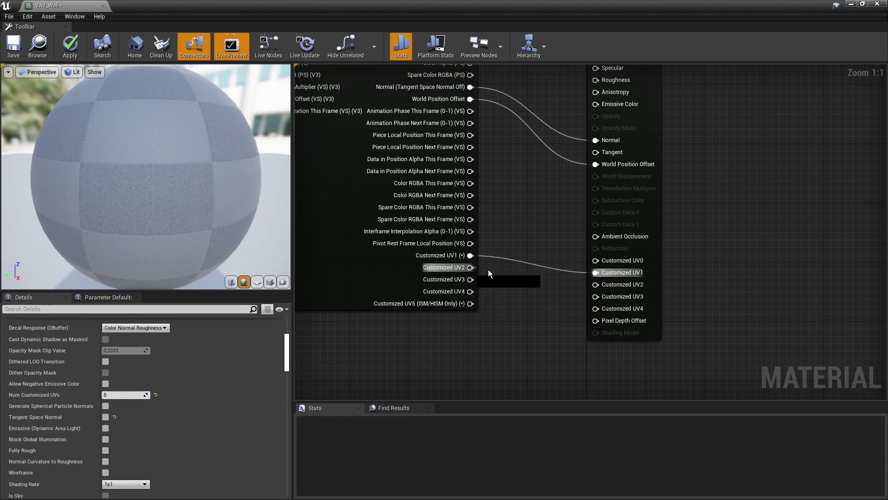
{"action": "left_click_drag", "start_coordinate": [470, 268], "coordinate": [596, 297]}
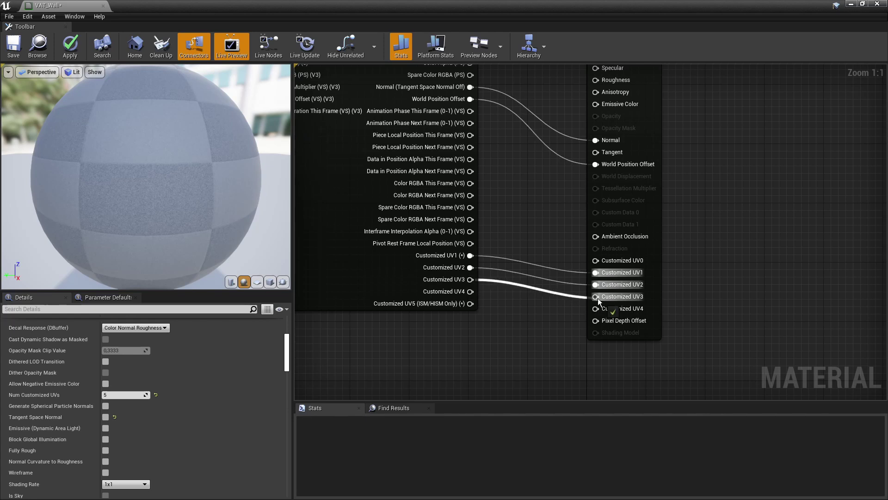
{"action": "left_click_drag", "start_coordinate": [470, 292], "coordinate": [603, 313]}
{"action": "scroll", "coordinate": [527, 261], "scroll_direction": "down", "scroll_amount": 3}
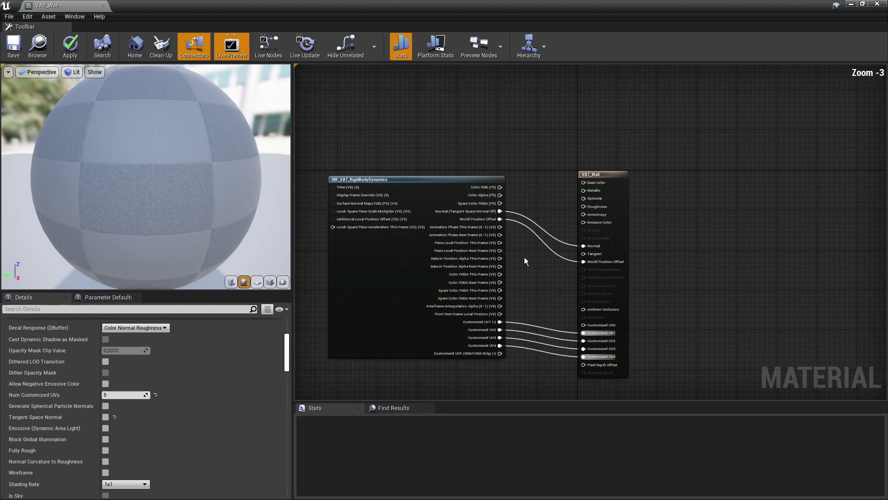
Move the VAT_Wall material node up so its Normal input lines up with the function node's Normal output
{"action": "left_click_drag", "start_coordinate": [591, 179], "coordinate": [605, 145]}
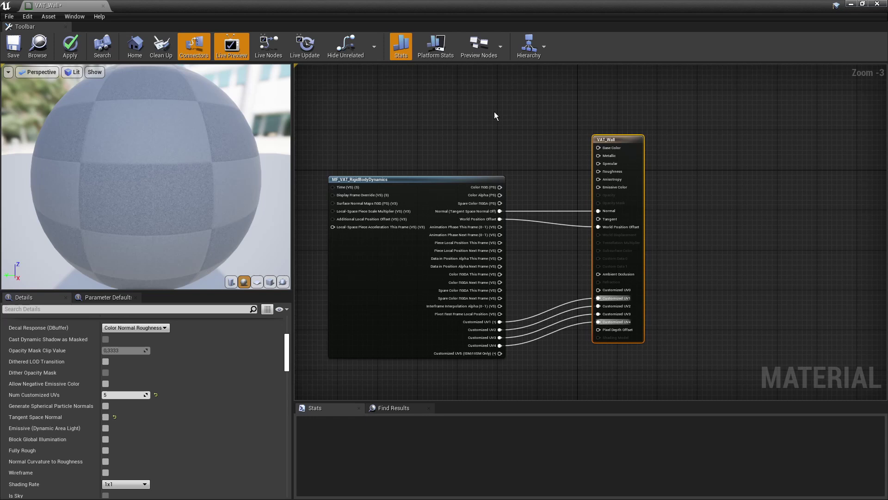
{"action": "right_click_drag", "start_coordinate": [552, 120], "coordinate": [568, 161]}
{"action": "left_click", "coordinate": [568, 160]}
Add a Constant3Vector node coloured 0.385, 0.277, 0.234 above the function node and connect it to Base Color
{"action": "scroll", "coordinate": [614, 185], "scroll_direction": "up", "scroll_amount": 3}
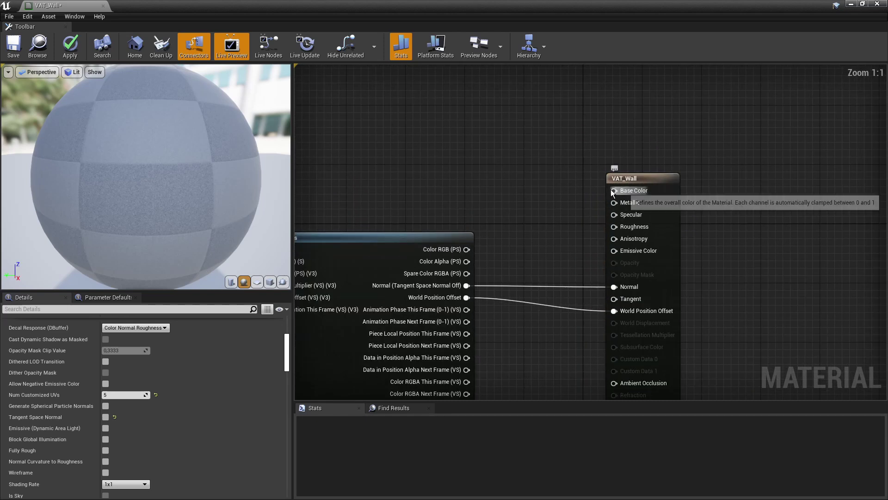
{"action": "key", "text": "3"}
{"action": "left_click", "coordinate": [420, 153]}
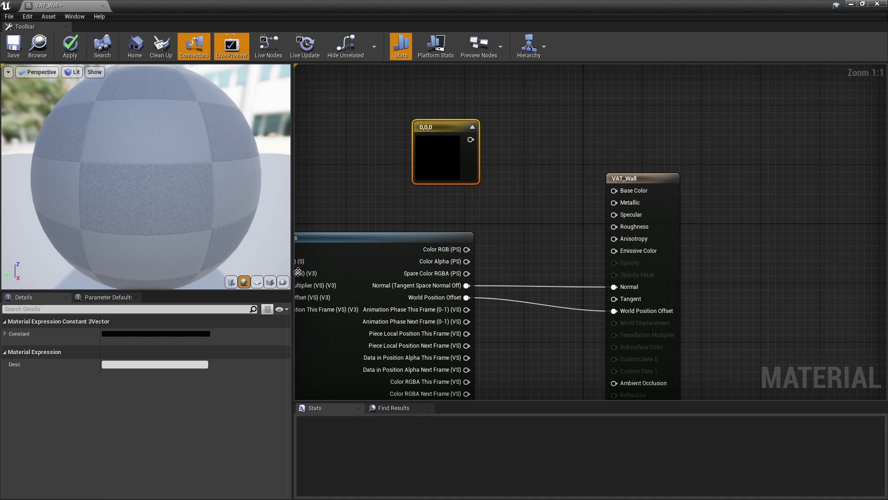
{"action": "left_click", "coordinate": [183, 335]}
{"action": "mouse_move", "coordinate": [268, 340]}
{"action": "left_mouse_down"}
{"action": "mouse_move", "coordinate": [251, 309]}
{"action": "mouse_move", "coordinate": [258, 334]}
{"action": "left_mouse_up"}
{"action": "left_click_drag", "start_coordinate": [316, 352], "coordinate": [319, 340]}
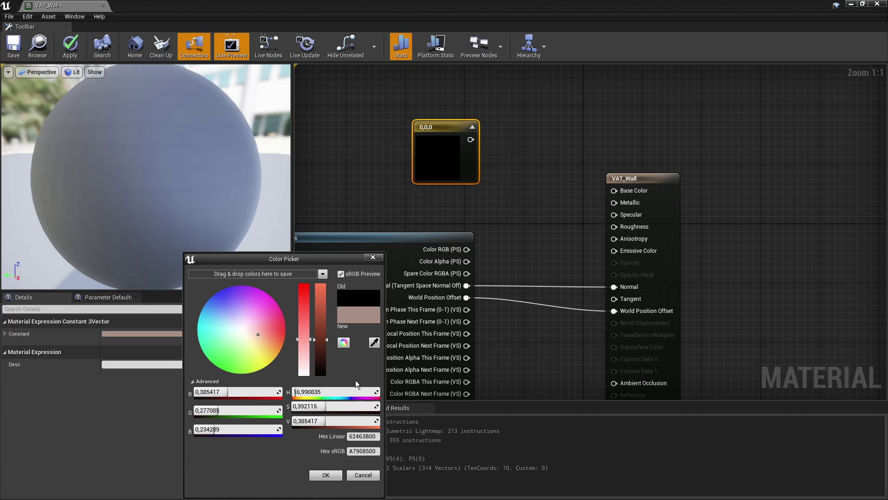
{"action": "left_click", "coordinate": [331, 474]}
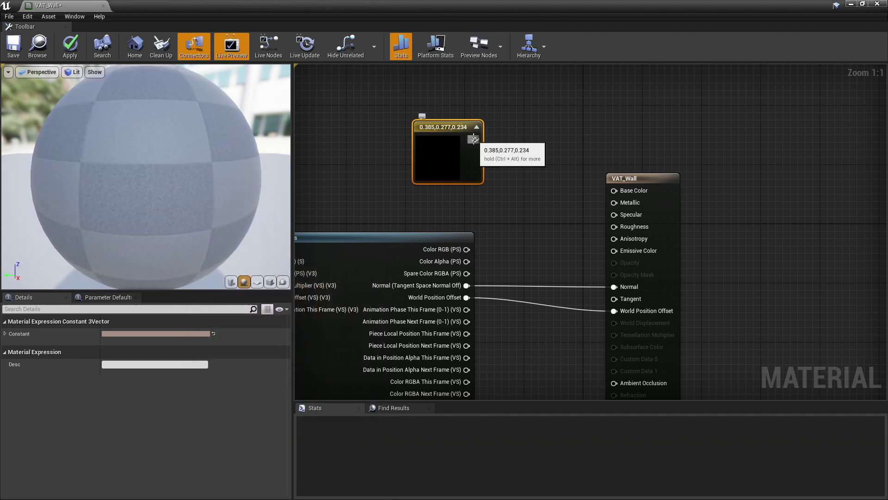
{"action": "left_click_drag", "start_coordinate": [475, 139], "coordinate": [615, 191]}
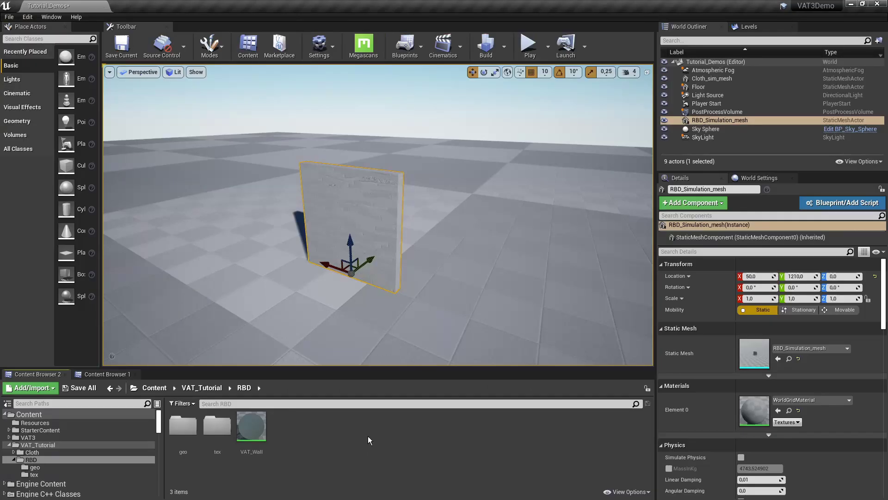
Apply VAT_Wall to RBD_Simulation_mesh in the level, raise the mesh to Z 240, and inspect it up close
{"action": "left_click_drag", "start_coordinate": [252, 426], "coordinate": [351, 211]}
{"action": "left_click_drag", "start_coordinate": [353, 243], "coordinate": [352, 134]}
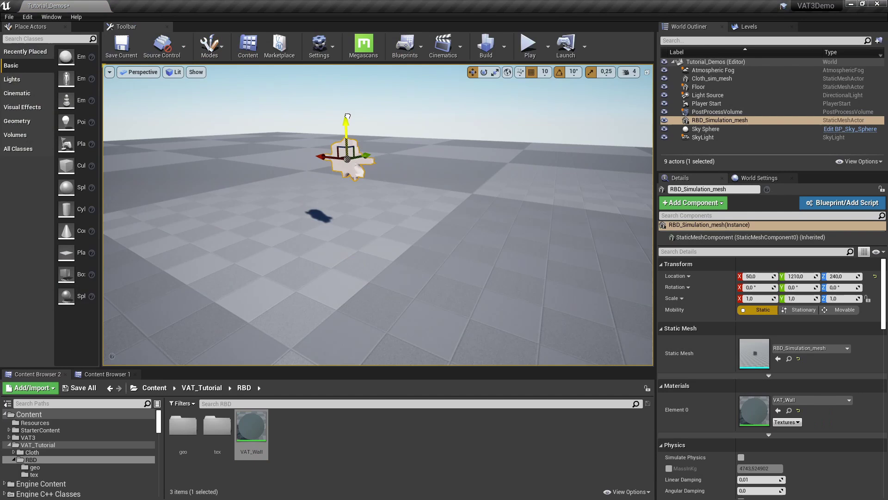
{"action": "key", "text": "f"}
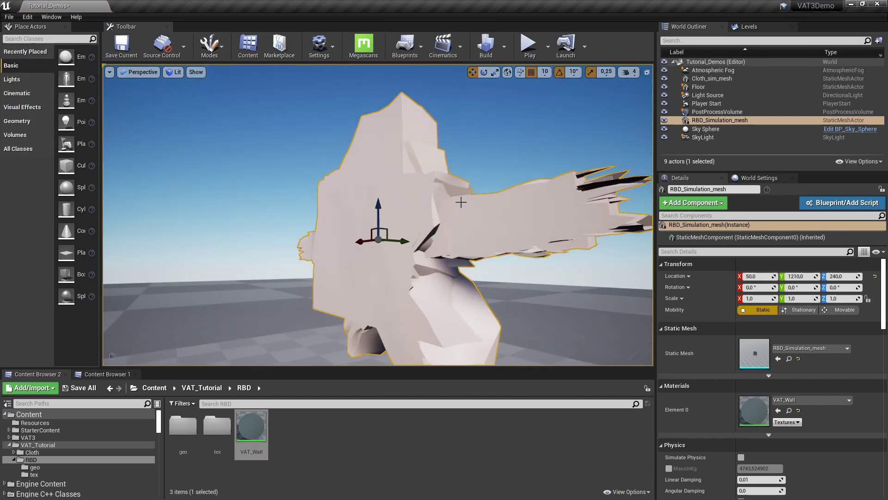
{"action": "key", "text": "s"}
{"action": "right_click_drag", "start_coordinate": [376, 176], "coordinate": [382, 216]}
{"action": "key", "text": "w"}
{"action": "key", "text": "s"}
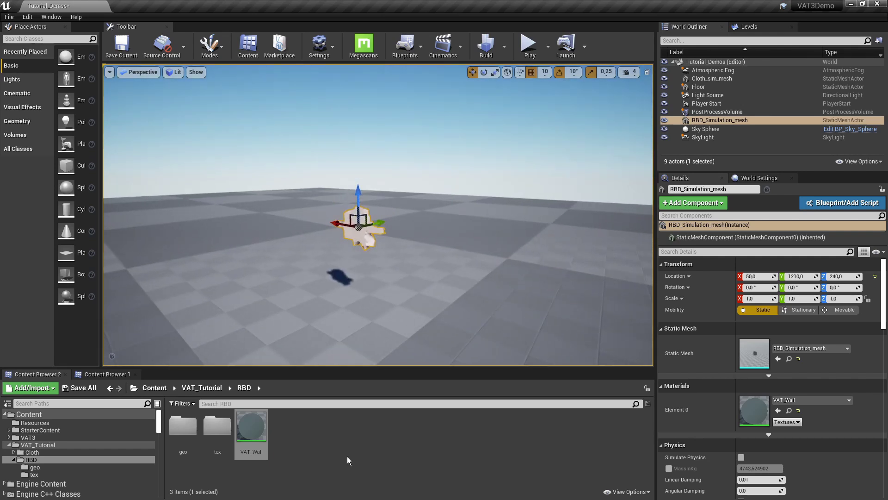
Create a material instance from VAT_Wall in the RBD folder, keeping its default name, and open it for editing
{"action": "right_click", "coordinate": [253, 425]}
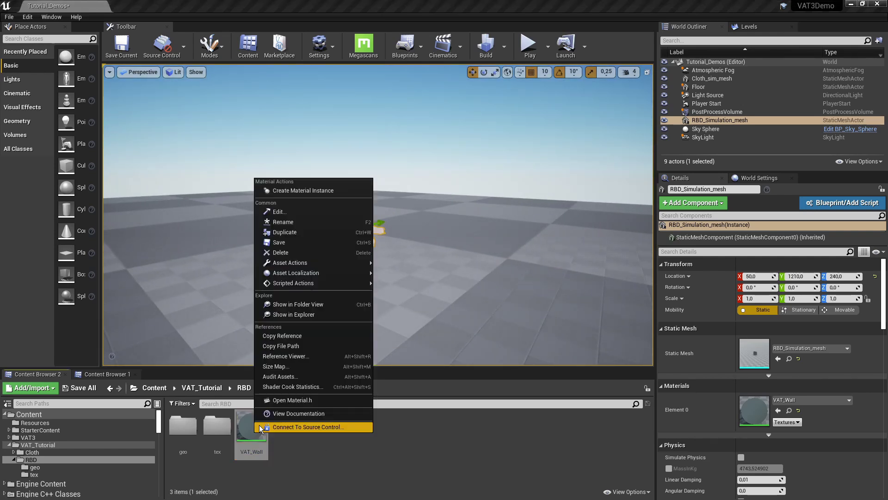
{"action": "left_click", "coordinate": [287, 191]}
{"action": "key", "text": "Return"}
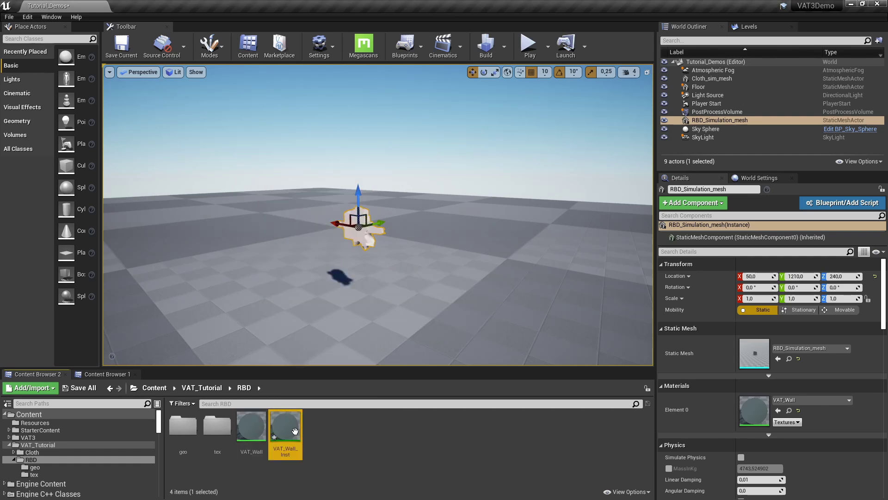
{"action": "double_click", "coordinate": [288, 429]}
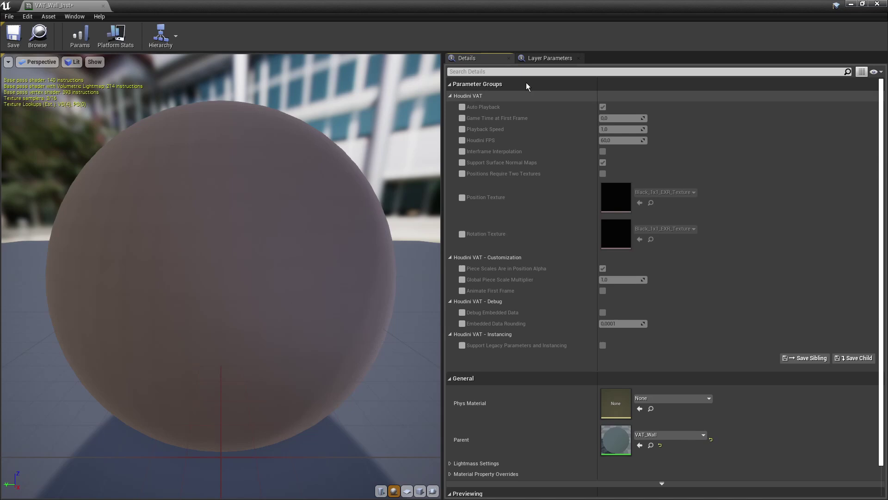
Move the instance editor beside the wall mesh and enable the Position Texture and Rotation Texture parameters
{"action": "left_click_drag", "start_coordinate": [496, 2], "coordinate": [629, 93]}
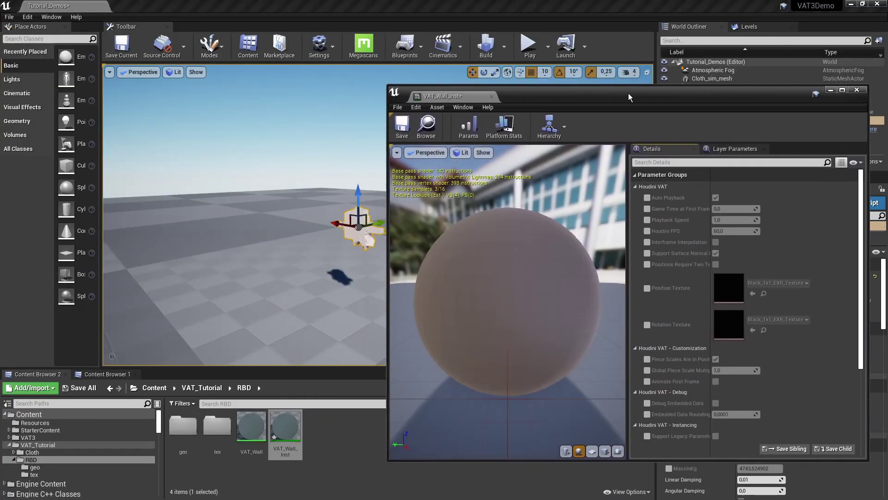
{"action": "right_click_drag", "start_coordinate": [334, 241], "coordinate": [379, 255]}
{"action": "left_click", "coordinate": [647, 288]}
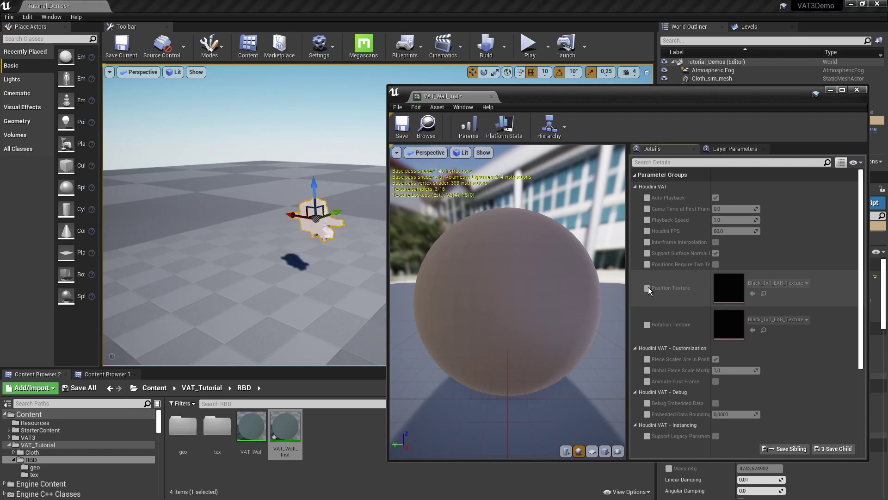
{"action": "left_click", "coordinate": [647, 325]}
Select all three RBD_Simulation textures in the tex folder and run the Side FX Set VAT HDR Textures scripted action
{"action": "double_click", "coordinate": [217, 426]}
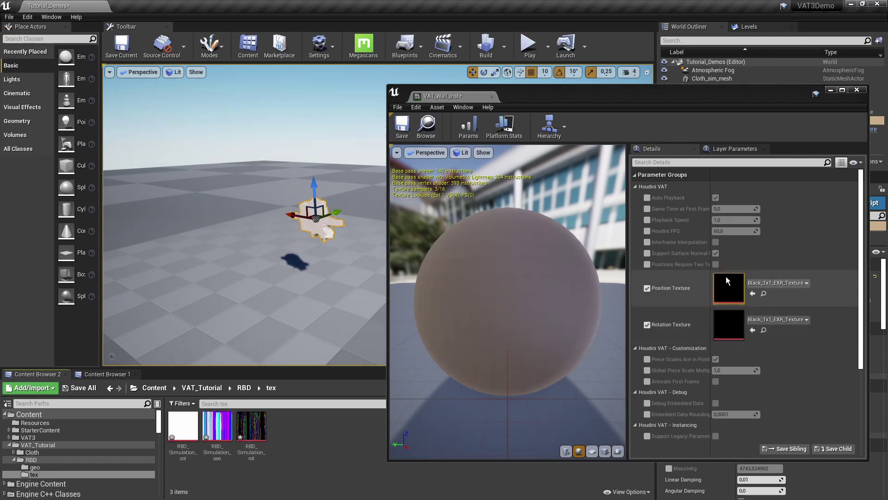
{"action": "left_click", "coordinate": [249, 428]}
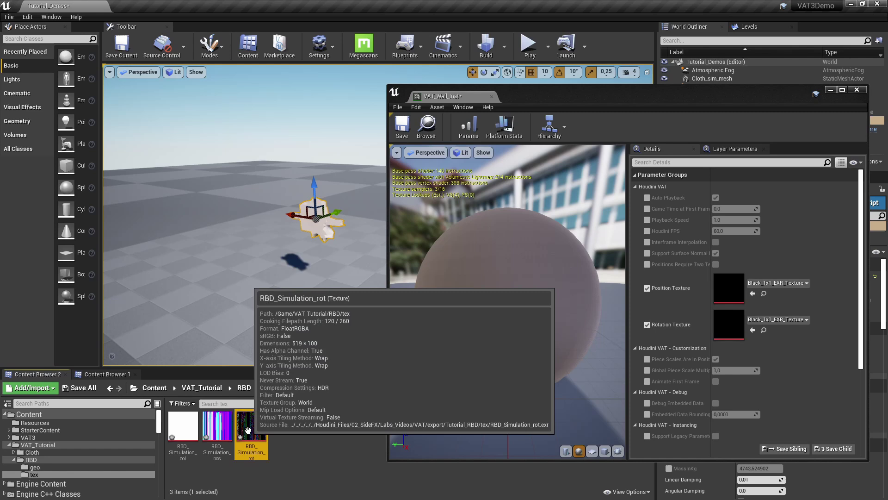
{"action": "left_click", "coordinate": [183, 426], "text": "shift"}
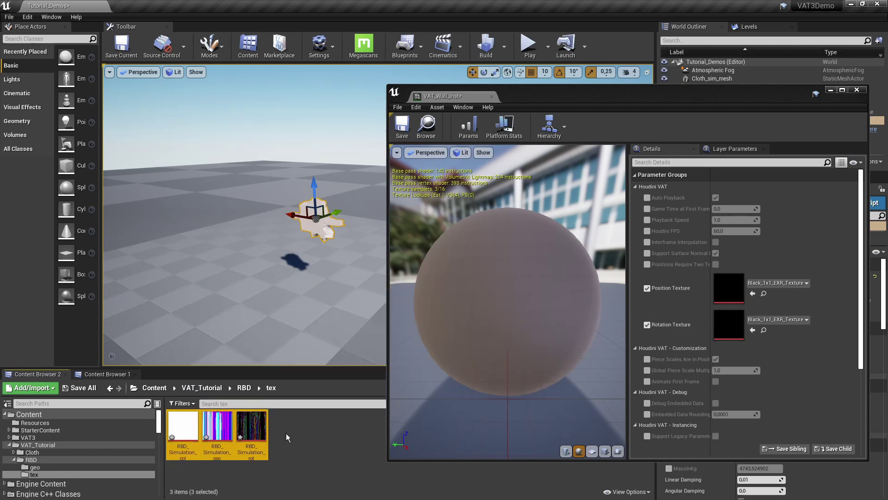
{"action": "right_click", "coordinate": [218, 428]}
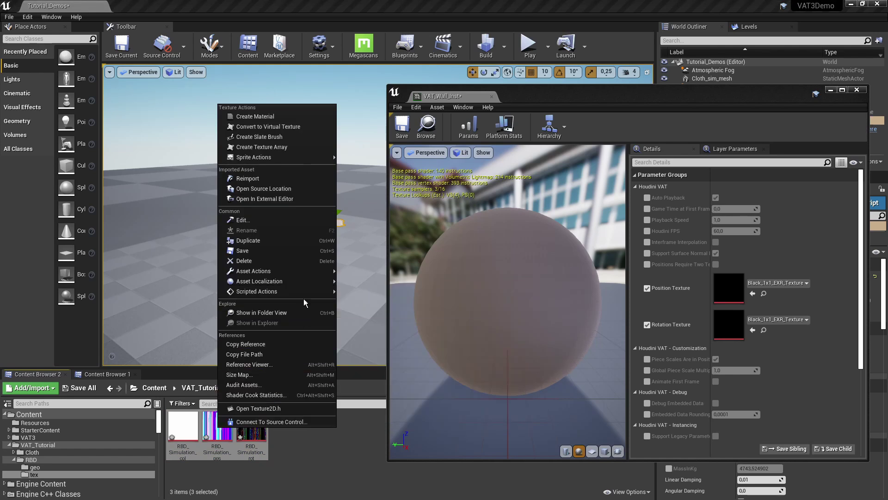
{"action": "mouse_move", "coordinate": [304, 292]}
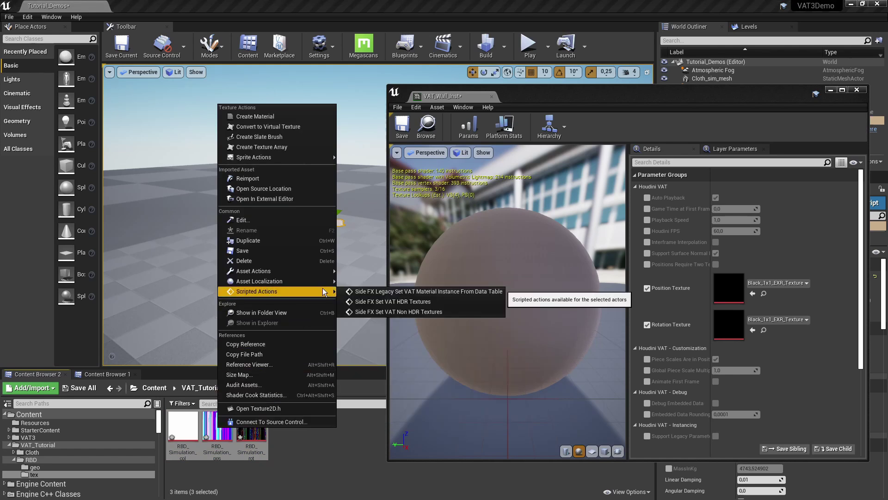
{"action": "left_click", "coordinate": [407, 302]}
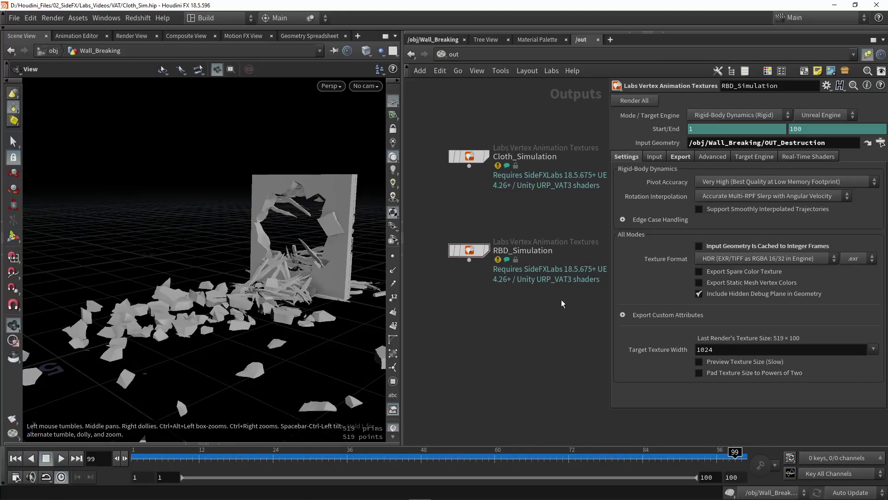
Check RBD_Simulation's Texture Format options in Houdini, and review the compression and mipmap settings of RBD_Simulation_pos in Unreal Engine
{"action": "left_click", "coordinate": [722, 259]}
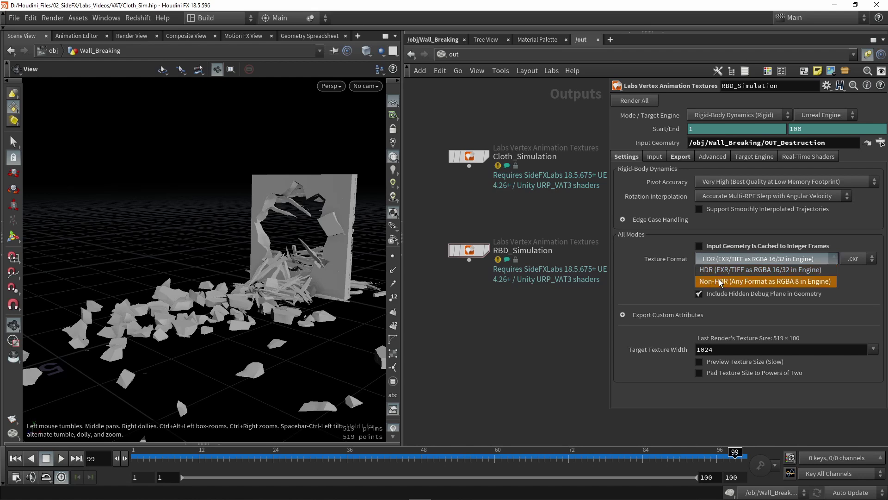
{"action": "left_click", "coordinate": [508, 331]}
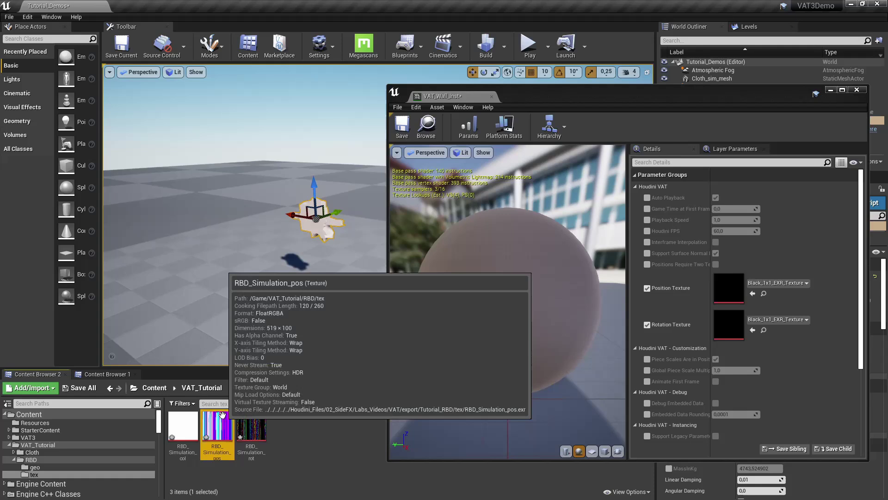
{"action": "double_click", "coordinate": [217, 426]}
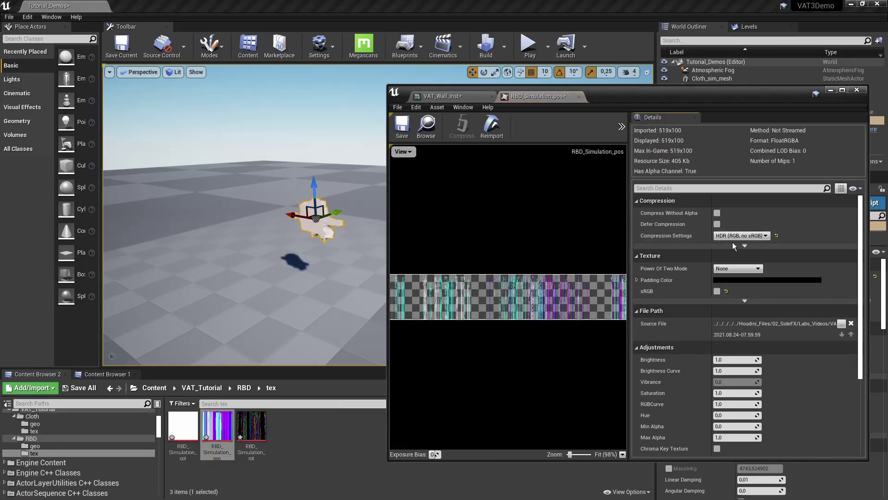
{"action": "scroll", "coordinate": [733, 304], "scroll_direction": "down", "scroll_amount": 5}
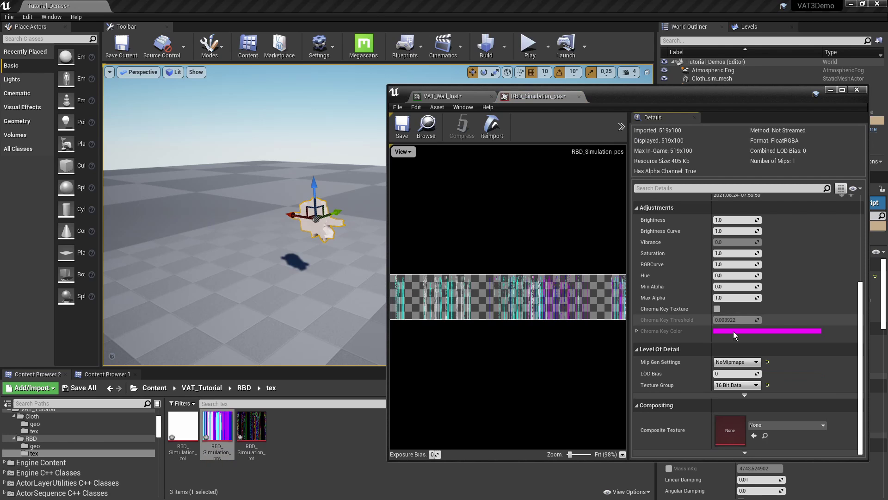
{"action": "scroll", "coordinate": [675, 384], "scroll_direction": "up", "scroll_amount": 5}
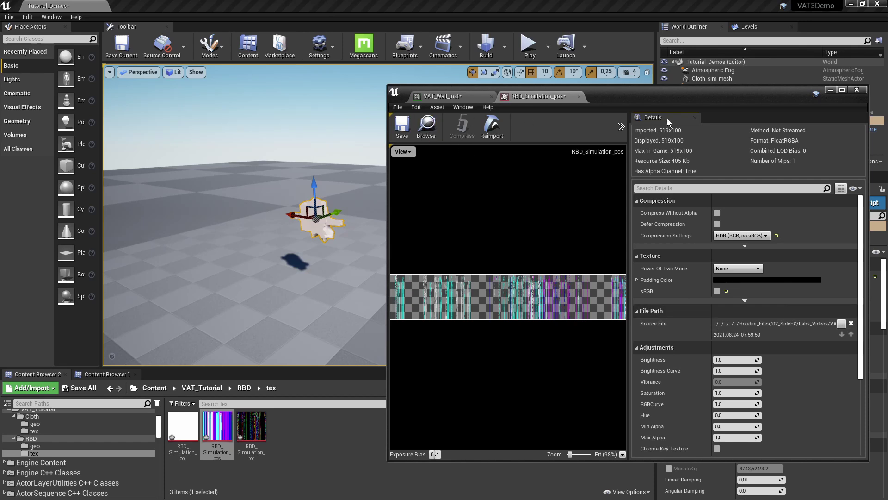
{"action": "left_click", "coordinate": [579, 96]}
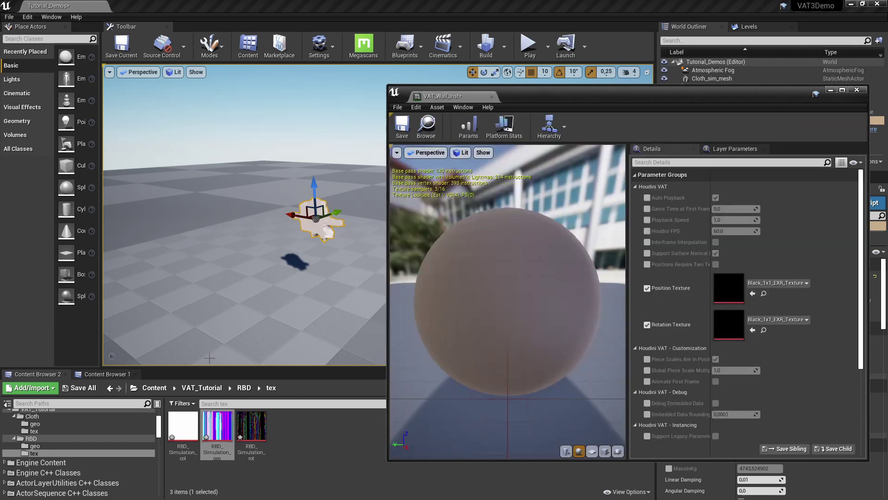
Save all changed assets, assign RBD_Simulation_pos and RBD_Simulation_rot to VAT_Wall_Inst's Position Texture and Rotation Texture, and save the instance
{"action": "left_click", "coordinate": [84, 386]}
{"action": "left_click", "coordinate": [518, 339]}
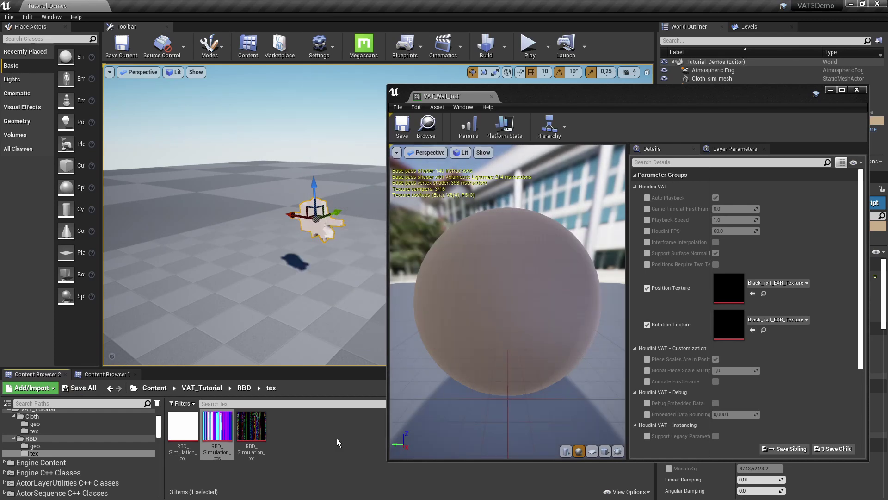
{"action": "left_click_drag", "start_coordinate": [222, 432], "coordinate": [729, 288]}
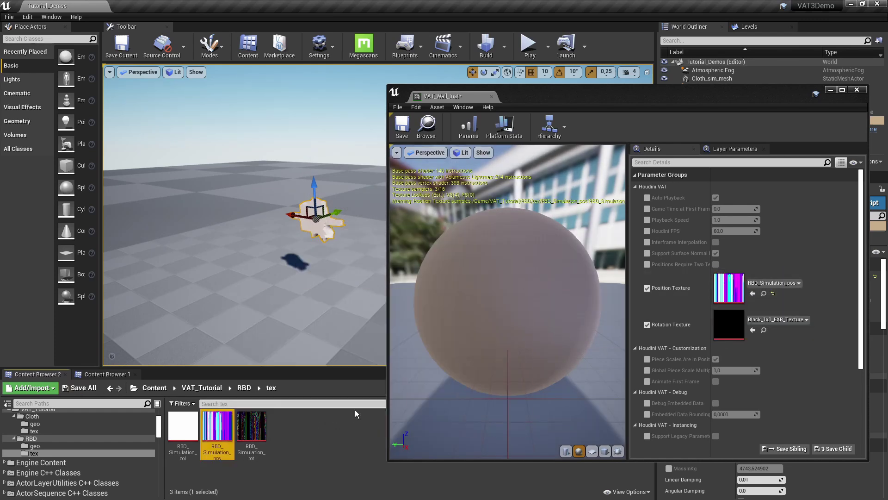
{"action": "left_click_drag", "start_coordinate": [251, 428], "coordinate": [729, 324]}
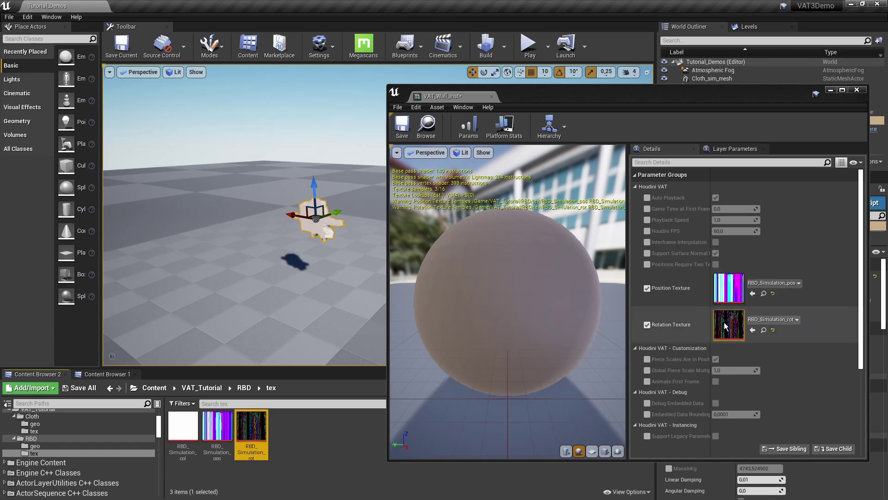
{"action": "left_click", "coordinate": [403, 129]}
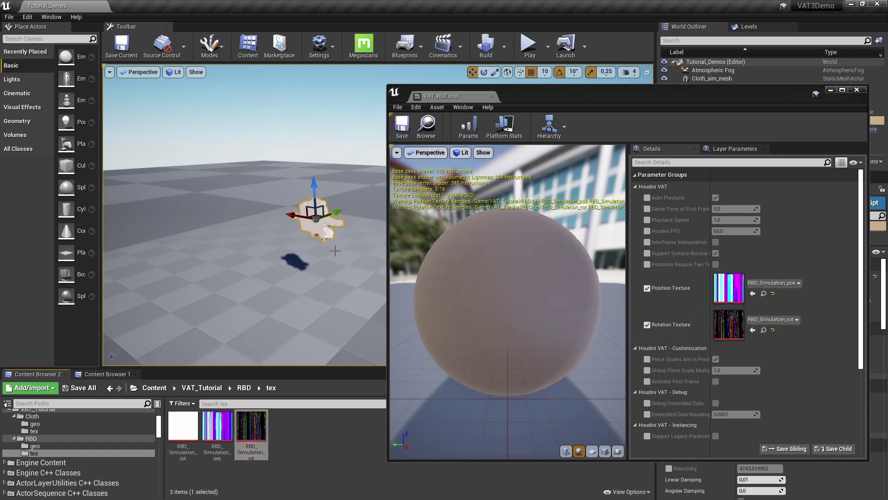
Locate VAT_Wall_Inst in the RBD folder and apply it to the wall mesh in the level
{"action": "left_click", "coordinate": [426, 127]}
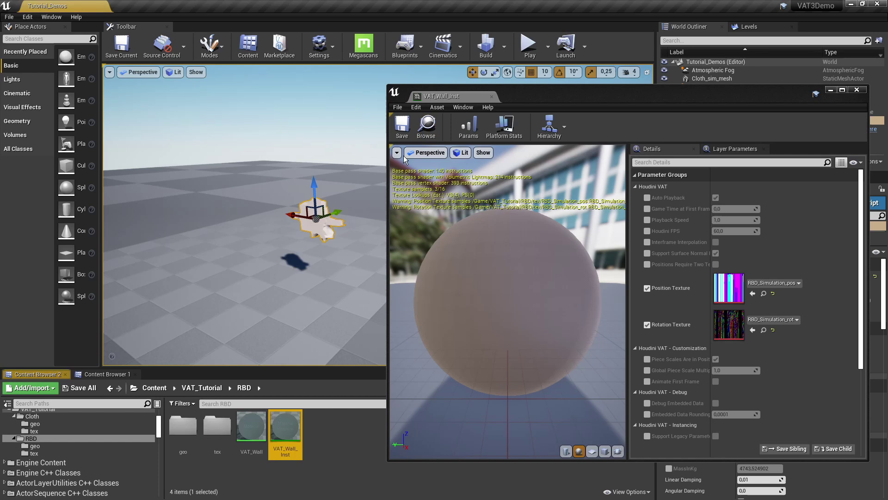
{"action": "left_click_drag", "start_coordinate": [286, 430], "coordinate": [317, 227]}
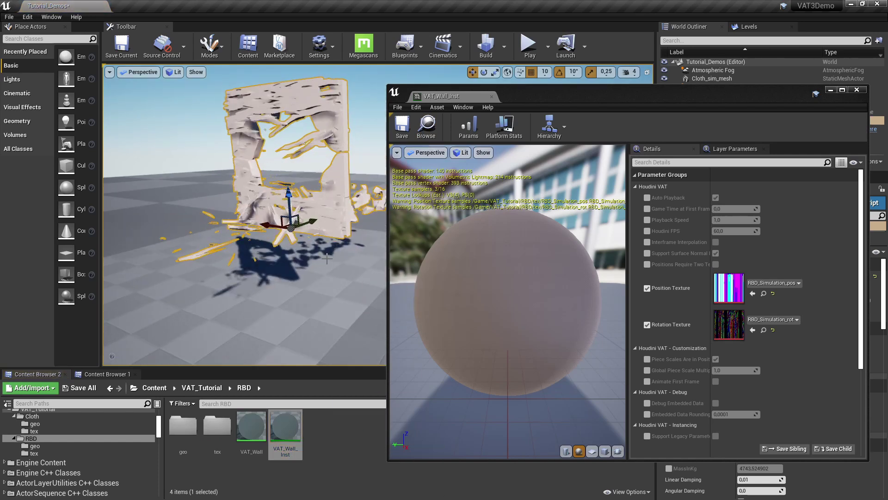
{"action": "key", "text": "g"}
{"action": "right_click_drag", "start_coordinate": [326, 258], "coordinate": [356, 237]}
{"action": "key", "text": "g"}
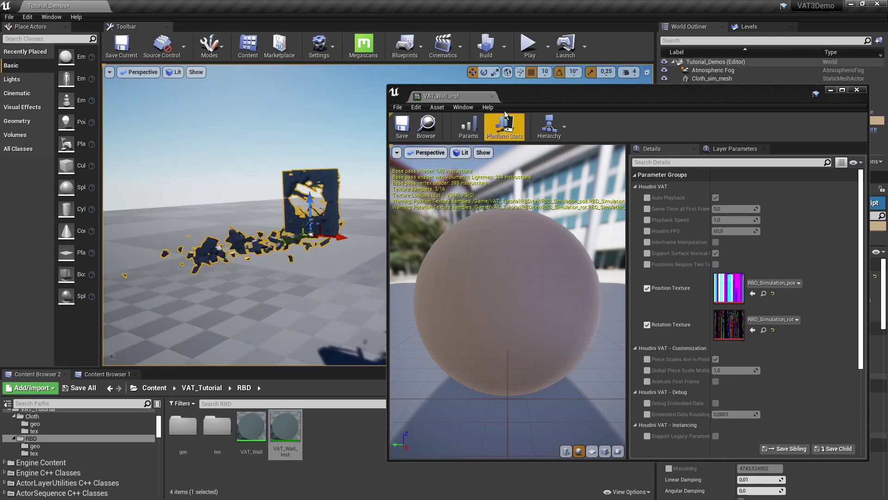
Shrink the instance editor window to uncover the level, and rotate and enlarge RBD_Simulation_mesh
{"action": "left_click_drag", "start_coordinate": [387, 90], "coordinate": [547, 139]}
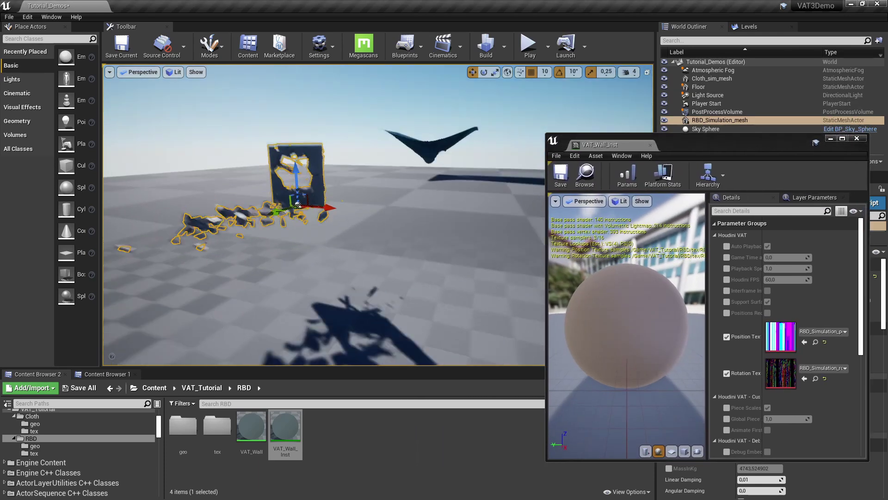
{"action": "right_click_drag", "start_coordinate": [351, 220], "coordinate": [342, 270]}
{"action": "key", "text": "e"}
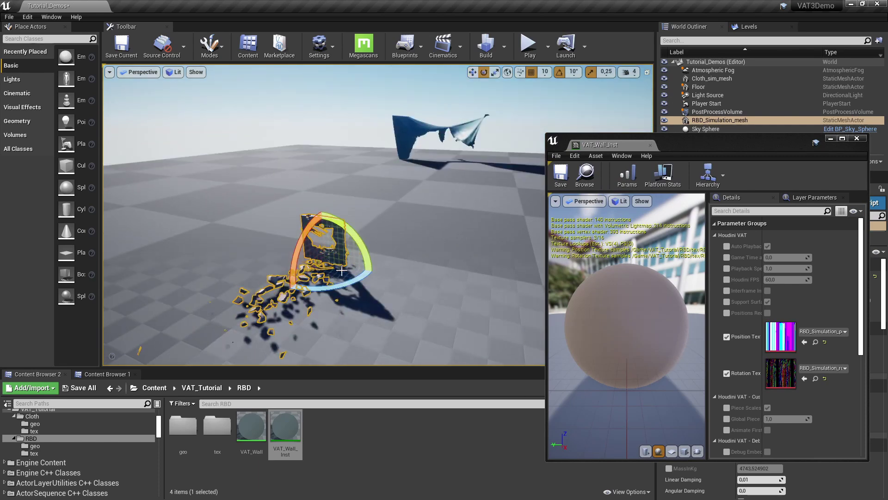
{"action": "right_click_drag", "start_coordinate": [380, 294], "coordinate": [490, 310]}
{"action": "key", "text": "r"}
{"action": "left_click_drag", "start_coordinate": [391, 262], "coordinate": [440, 295]}
{"action": "right_click_drag", "start_coordinate": [440, 295], "coordinate": [440, 245]}
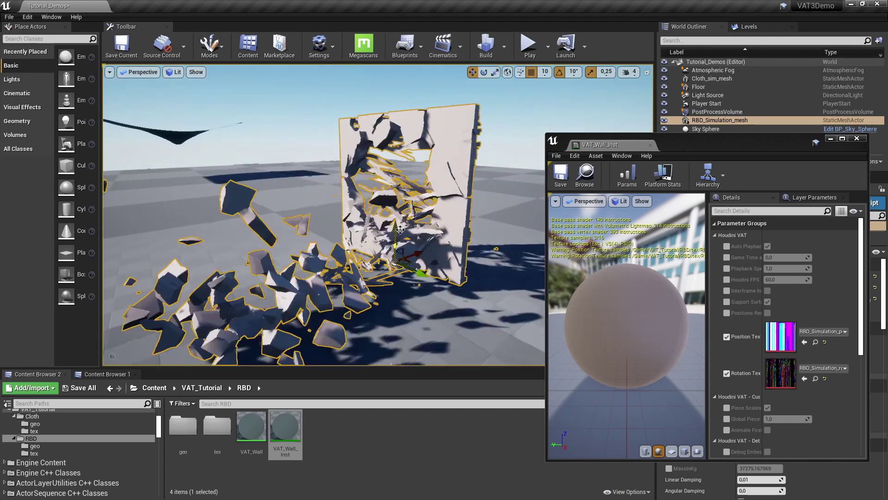
Lower RBD_Simulation_mesh towards the floor and preview the breaking wall in game view
{"action": "key", "text": "w"}
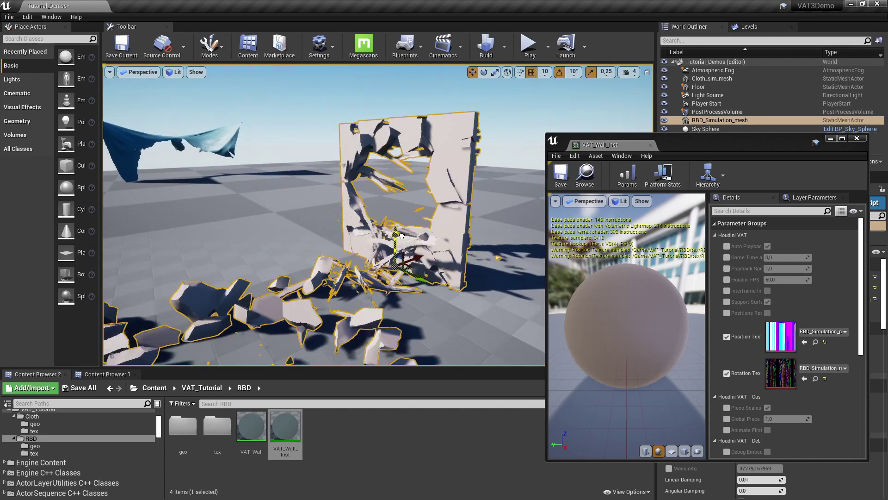
{"action": "key", "text": "g"}
{"action": "mouse_move", "coordinate": [400, 233]}
{"action": "right_mouse_down"}
{"action": "mouse_move", "coordinate": [401, 208]}
{"action": "mouse_move", "coordinate": [401, 236]}
{"action": "right_mouse_up"}
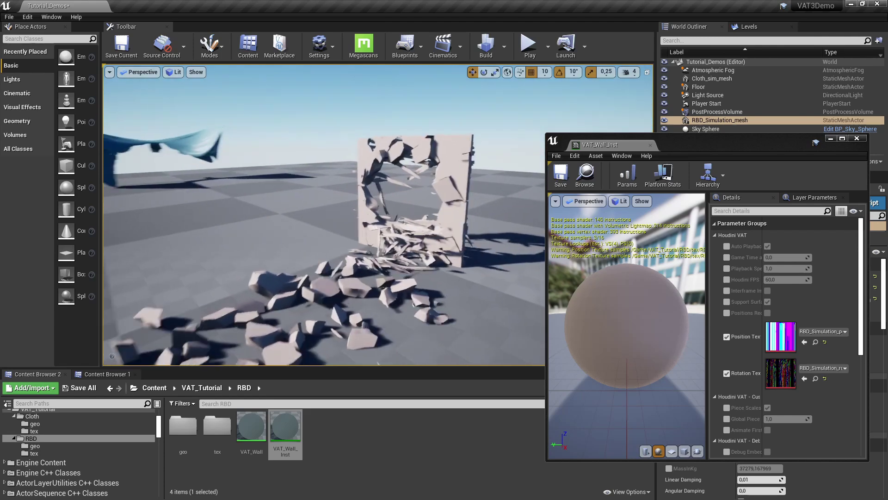
View the breaking wall from its side, reopen VAT_Wall_Inst and place its editor beside the wall
{"action": "left_click_drag", "start_coordinate": [700, 146], "coordinate": [661, 124]}
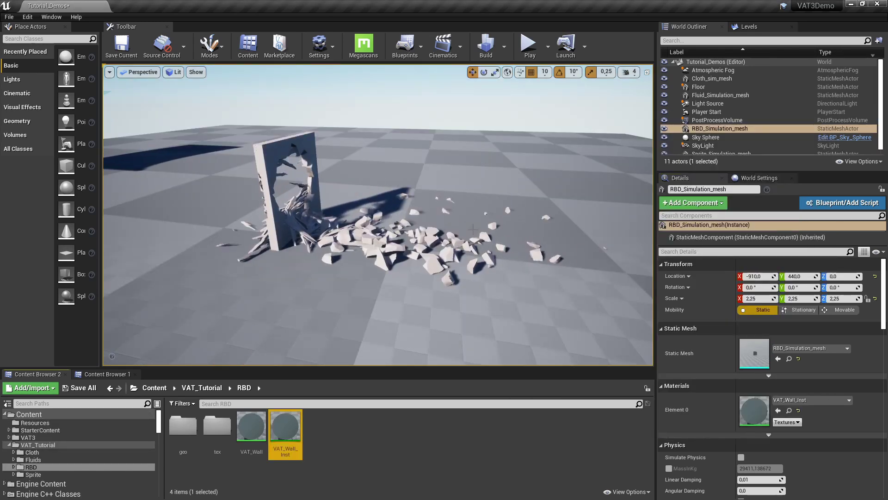
{"action": "right_click_drag", "start_coordinate": [461, 216], "coordinate": [477, 203]}
{"action": "key", "text": "w"}
{"action": "key", "text": "a"}
{"action": "key", "text": "a"}
{"action": "key", "text": "d"}
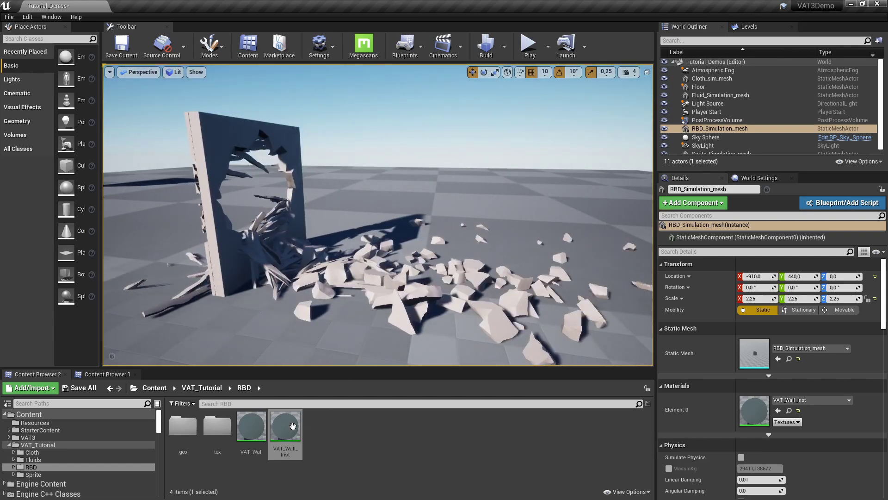
{"action": "double_click", "coordinate": [285, 428]}
{"action": "left_click_drag", "start_coordinate": [633, 110], "coordinate": [718, 48]}
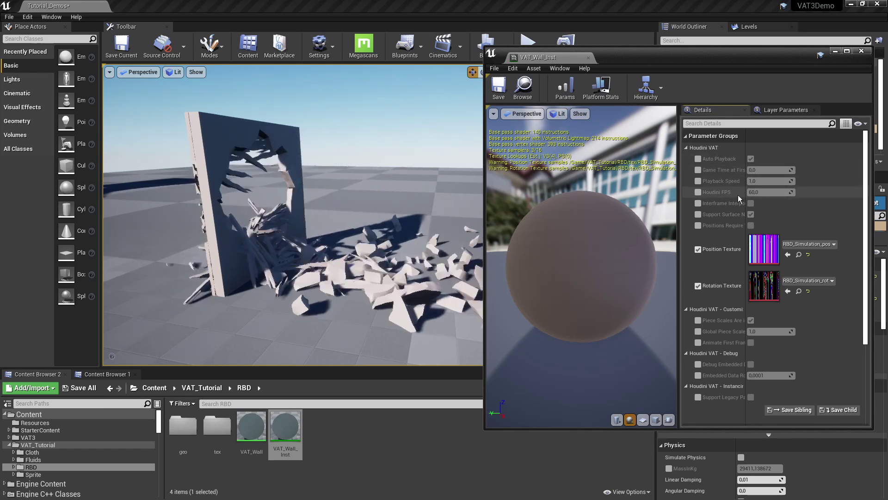
Enable the Houdini FPS parameter on VAT_Wall_Inst and set it to 24
{"action": "left_click", "coordinate": [699, 192]}
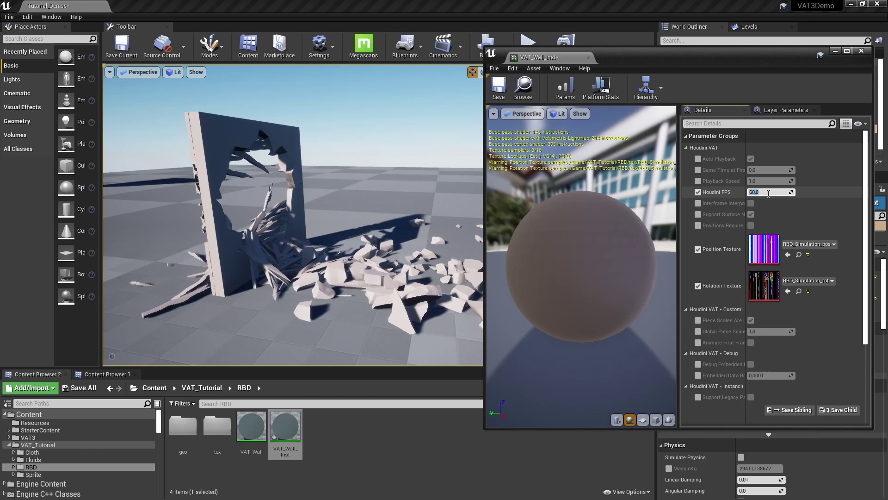
{"action": "left_click", "coordinate": [544, 213]}
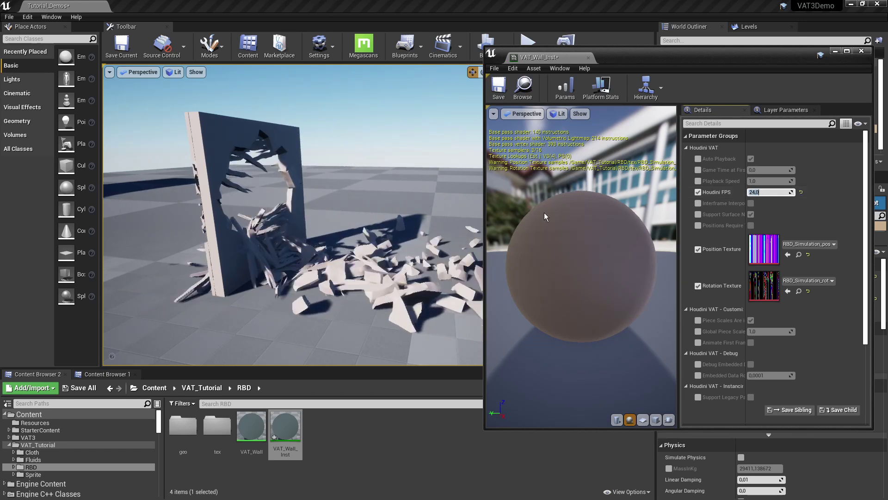
{"action": "right_click_drag", "start_coordinate": [313, 204], "coordinate": [309, 209]}
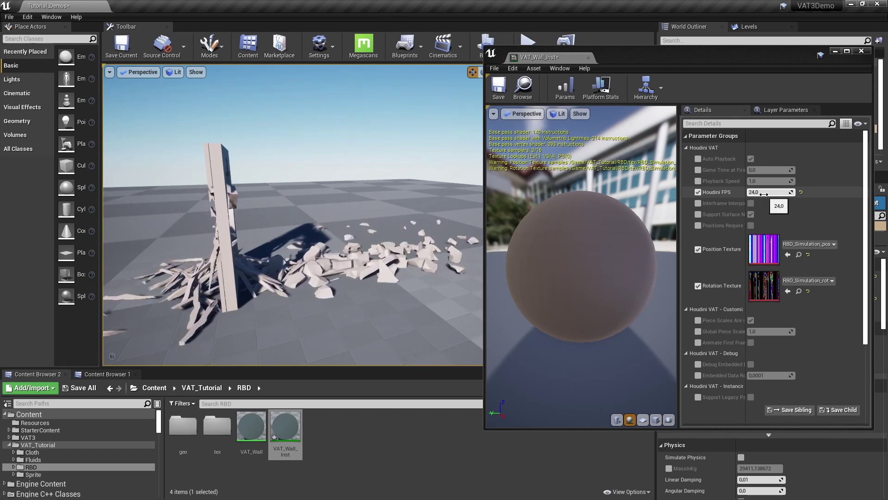
Enable the Playback Speed parameter on VAT_Wall_Inst, widen the parameter name column, and set the speed to 0.1
{"action": "left_click", "coordinate": [699, 181]}
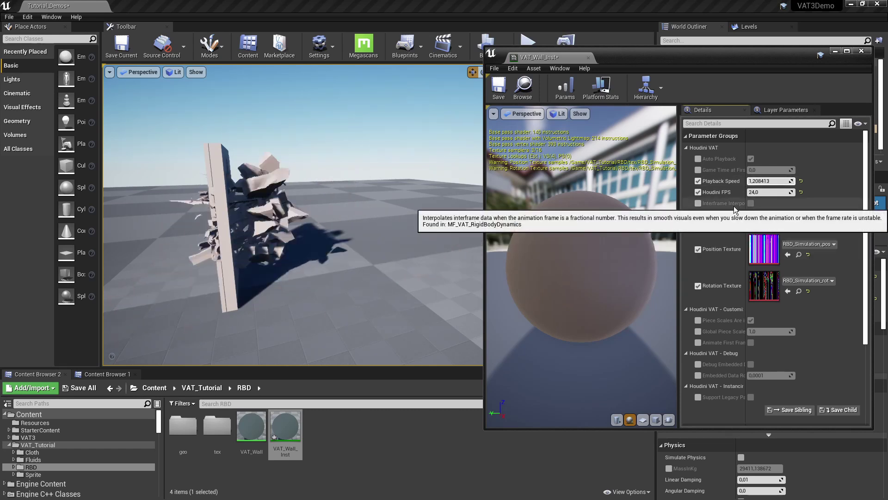
{"action": "left_click_drag", "start_coordinate": [746, 205], "coordinate": [770, 206]}
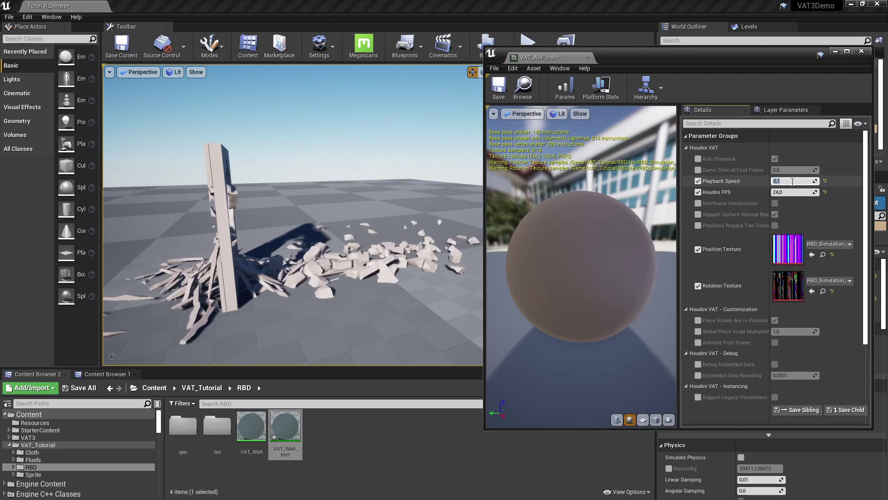
{"action": "type", "text": "0.1"}
Enable the Interframe Interpolation parameter on VAT_Wall_Inst and turn it on
{"action": "right_click_drag", "start_coordinate": [316, 222], "coordinate": [331, 252]}
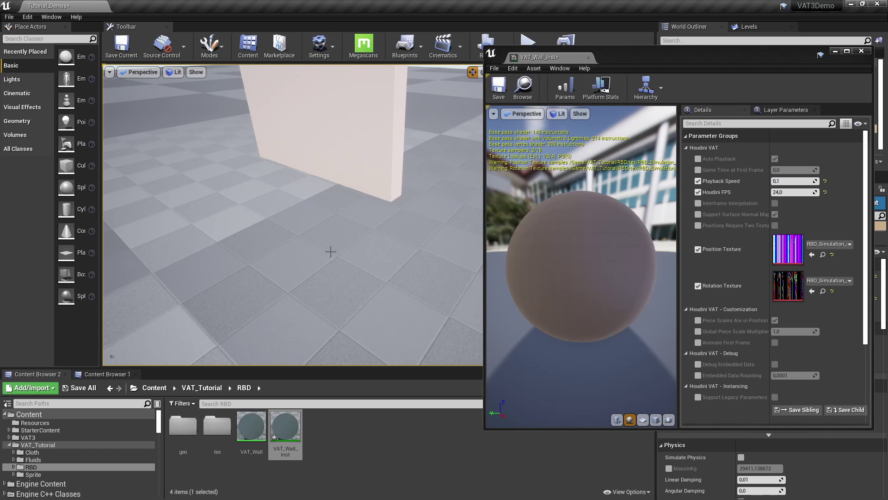
{"action": "left_click", "coordinate": [698, 204]}
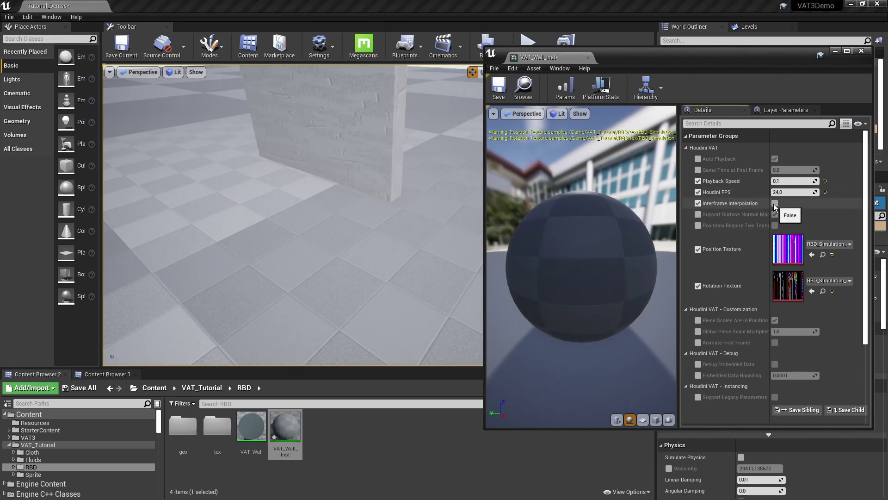
{"action": "left_click", "coordinate": [775, 204]}
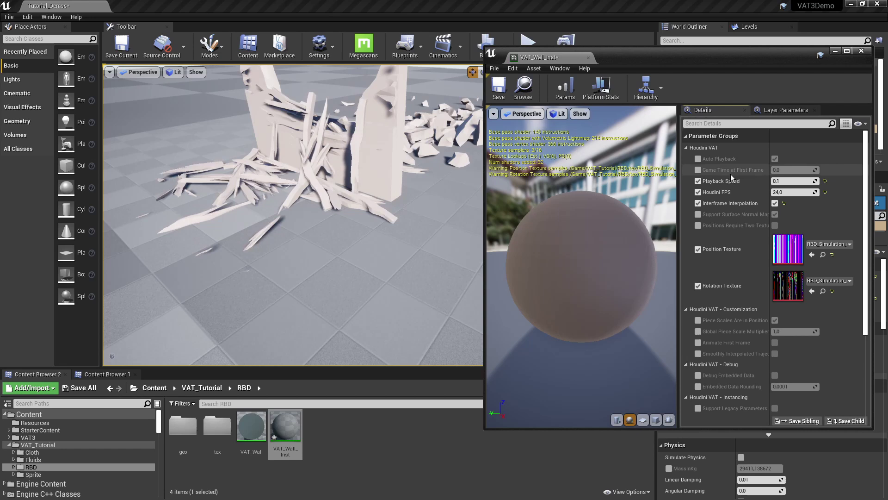
Disable the Interframe Interpolation and Playback Speed parameter overrides on VAT_Wall_Inst, keeping Houdini FPS and both texture overrides enabled
{"action": "right_click_drag", "start_coordinate": [345, 219], "coordinate": [465, 138]}
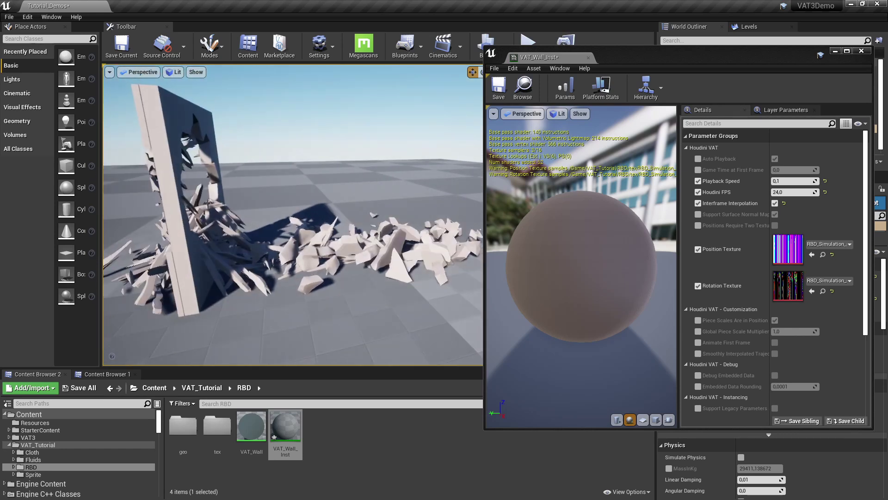
{"action": "left_click_drag", "start_coordinate": [283, 207], "coordinate": [319, 220]}
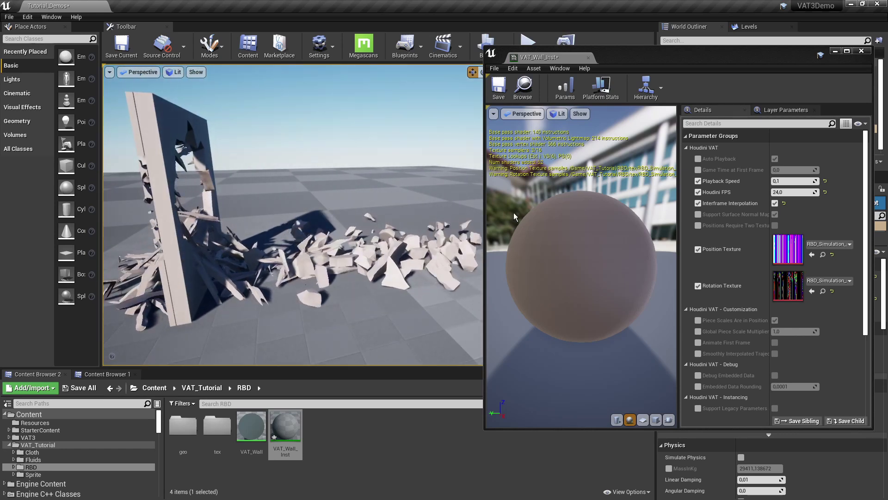
{"action": "left_click", "coordinate": [698, 203]}
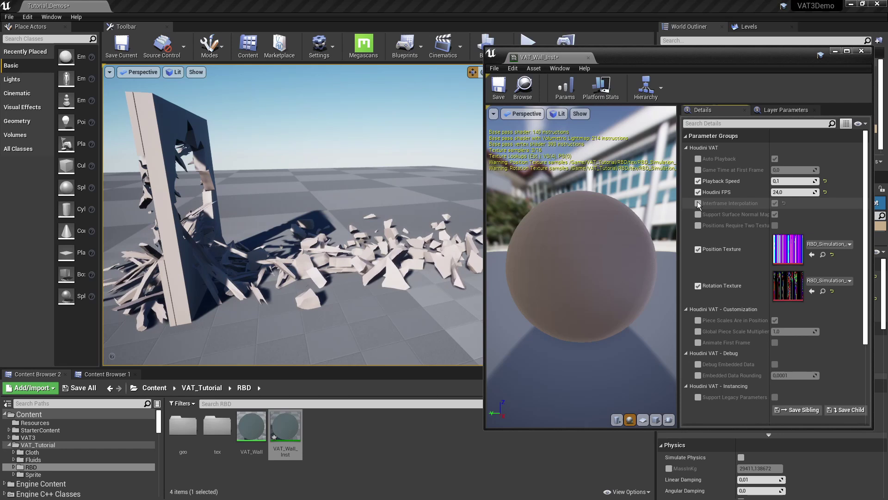
{"action": "left_click_drag", "start_coordinate": [352, 268], "coordinate": [389, 269]}
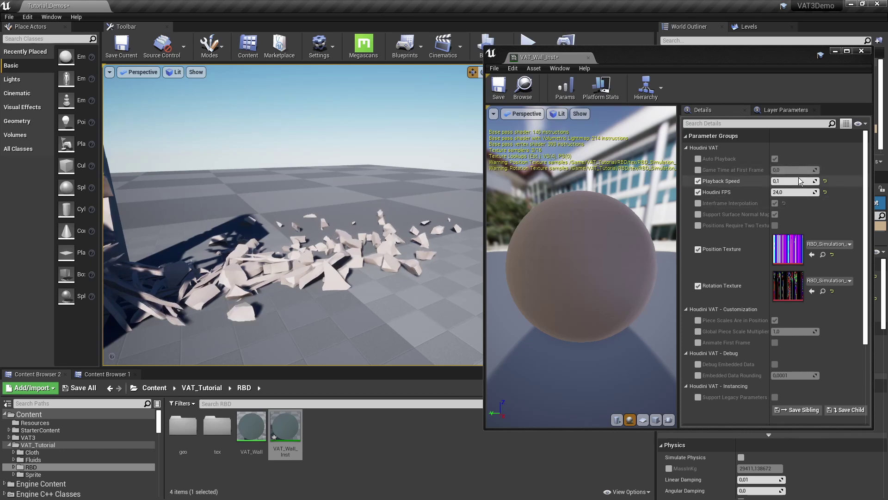
{"action": "left_click", "coordinate": [698, 180]}
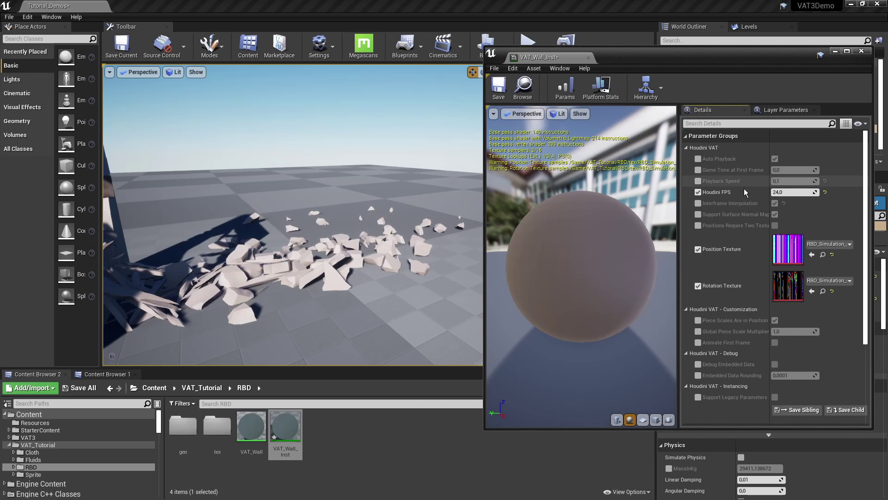
{"action": "scroll", "coordinate": [724, 251], "scroll_direction": "down", "scroll_amount": 2}
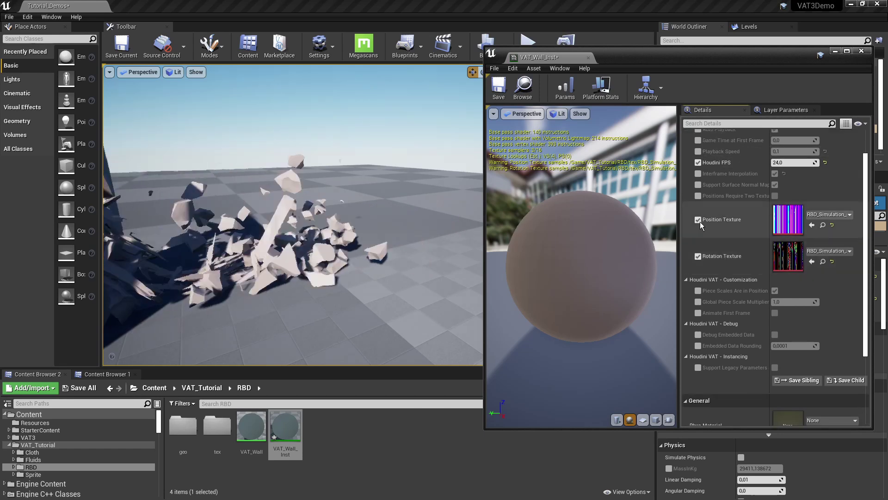
{"action": "scroll", "coordinate": [737, 257], "scroll_direction": "up", "scroll_amount": 2}
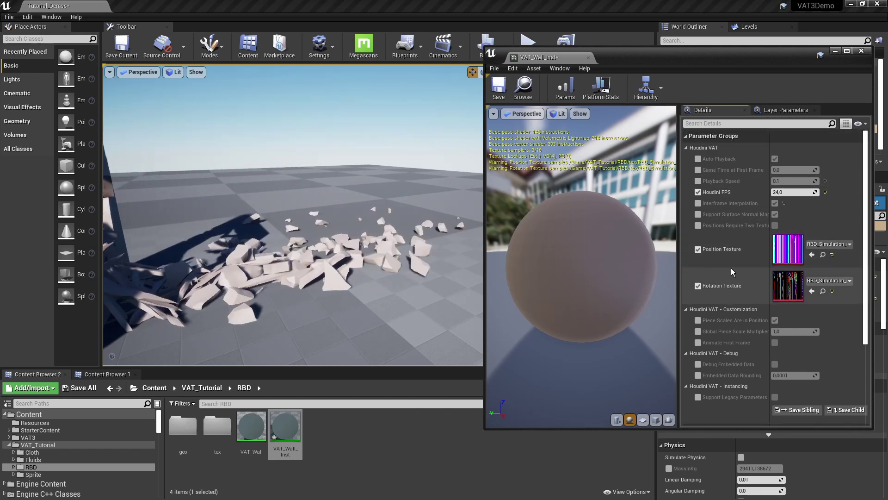